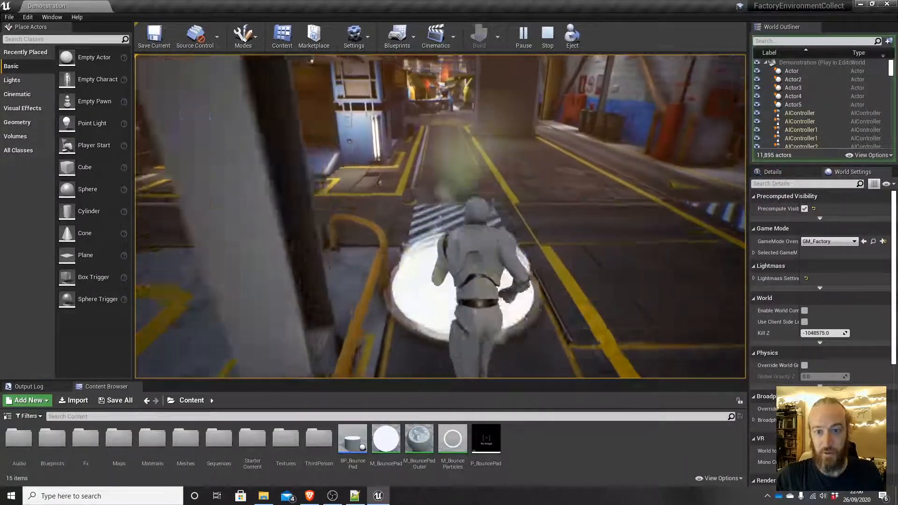
{"action": "key", "text": "w"}
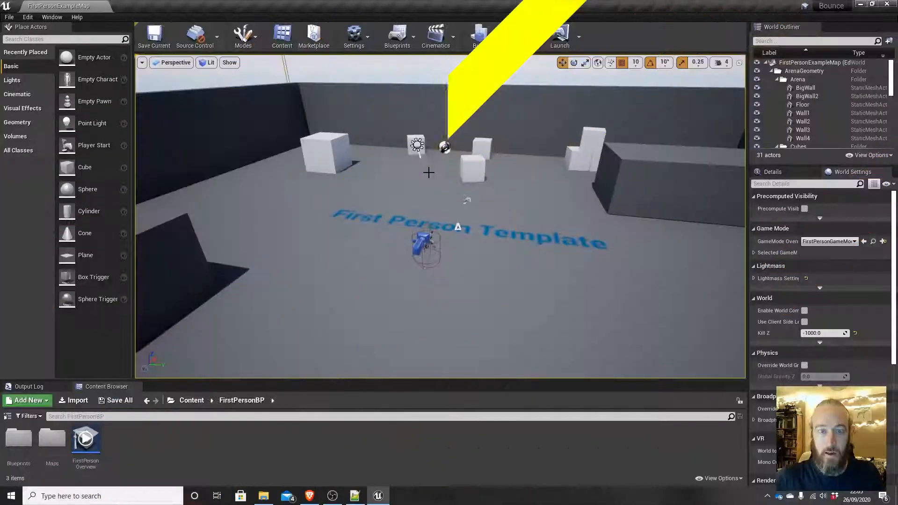
{"action": "mouse_move", "coordinate": [414, 293]}
{"action": "right_mouse_down"}
{"action": "mouse_move", "coordinate": [438, 301]}
{"action": "mouse_move", "coordinate": [415, 293]}
{"action": "mouse_move", "coordinate": [415, 300]}
{"action": "right_mouse_up"}
{"action": "key", "text": "w"}
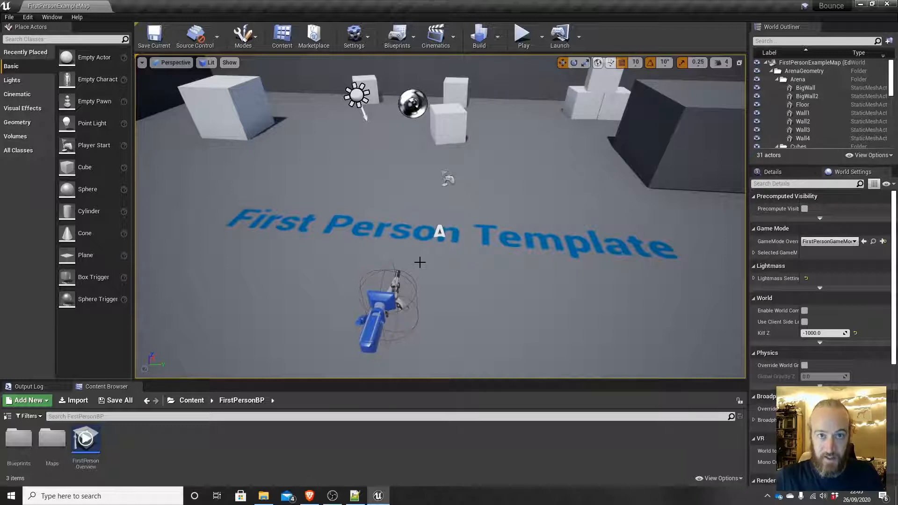
Create an Actor Blueprint named BP_BouncePad in the FirstPersonBP folder and open its editor docked beside the level
{"action": "right_click", "coordinate": [132, 439]}
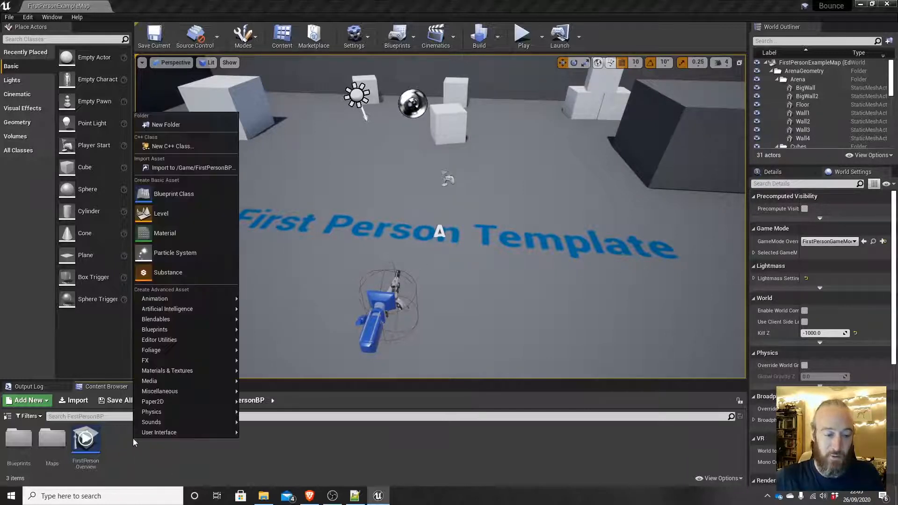
{"action": "left_click", "coordinate": [191, 197]}
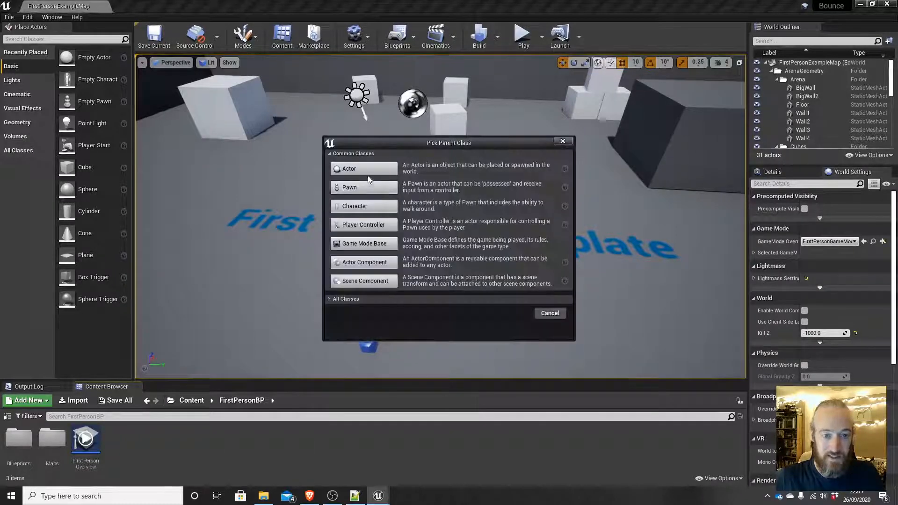
{"action": "left_click", "coordinate": [369, 169]}
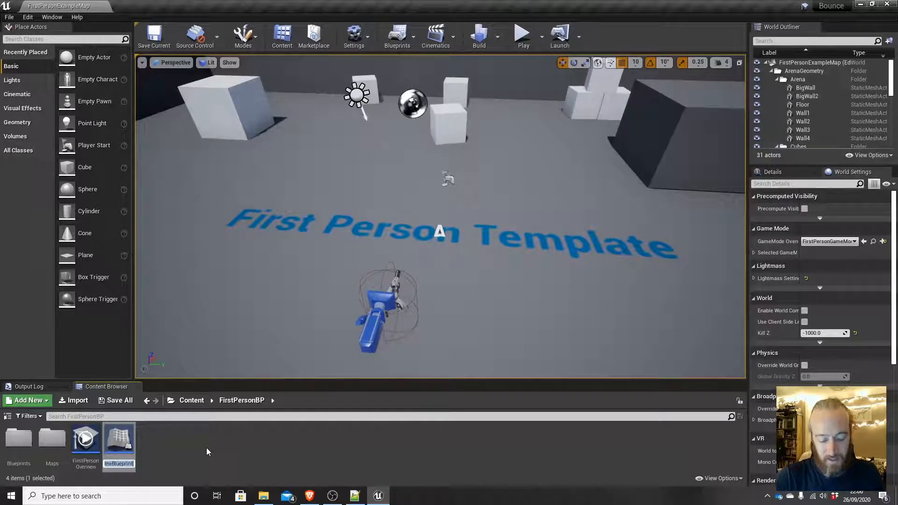
{"action": "type", "text": "BP_Bouncer"}
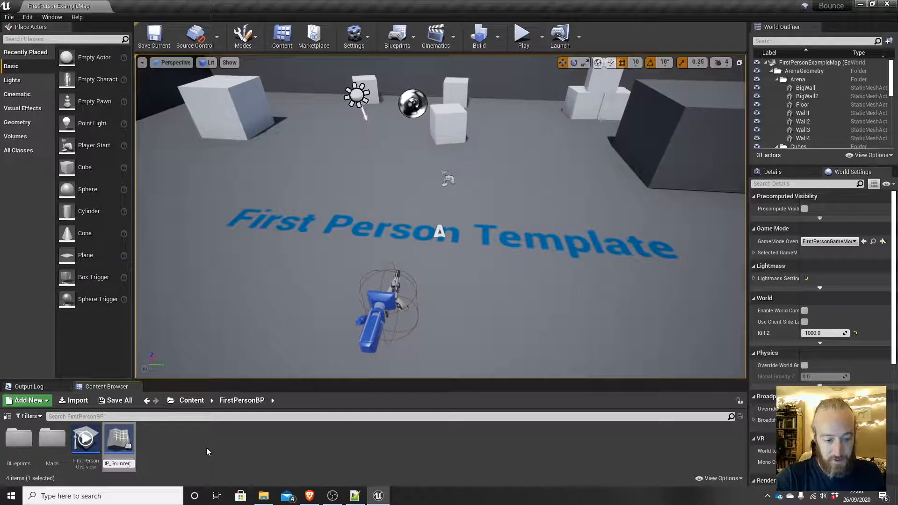
{"action": "key", "text": "BackSpace"}
{"action": "type", "text": "Pad"}
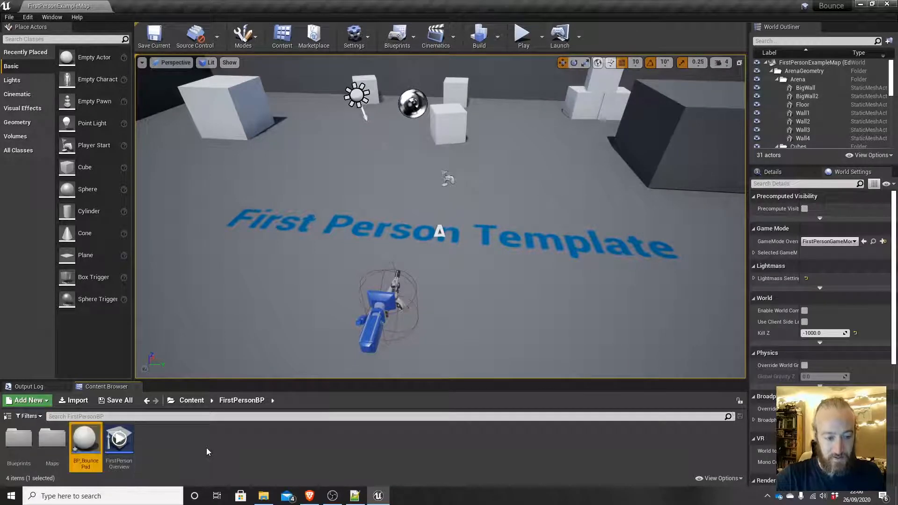
{"action": "key", "text": "Return"}
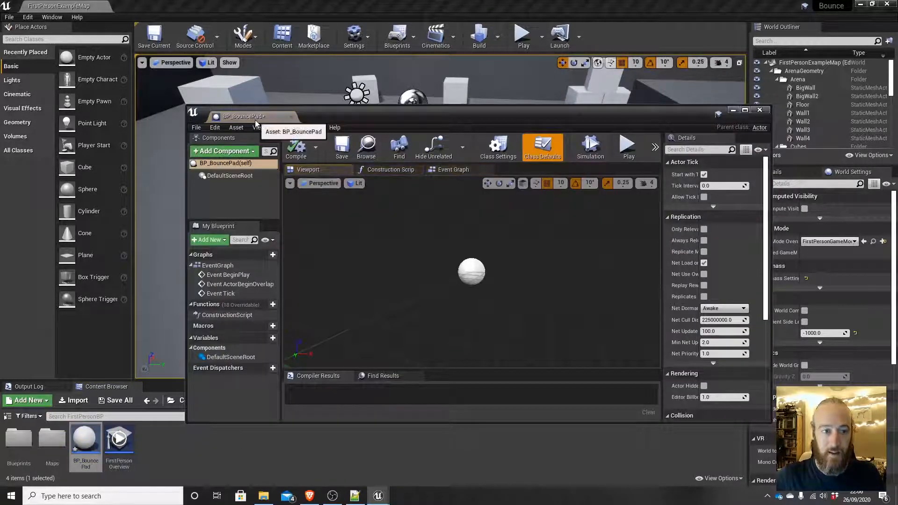
{"action": "left_click_drag", "start_coordinate": [255, 122], "coordinate": [140, 6]}
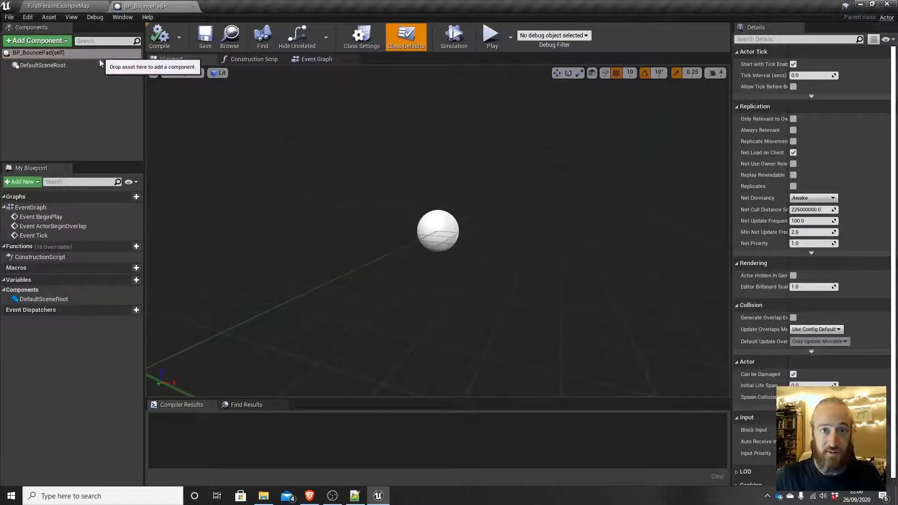
Add a Cylinder component to the BP_BouncePad Blueprint
{"action": "left_click", "coordinate": [121, 50]}
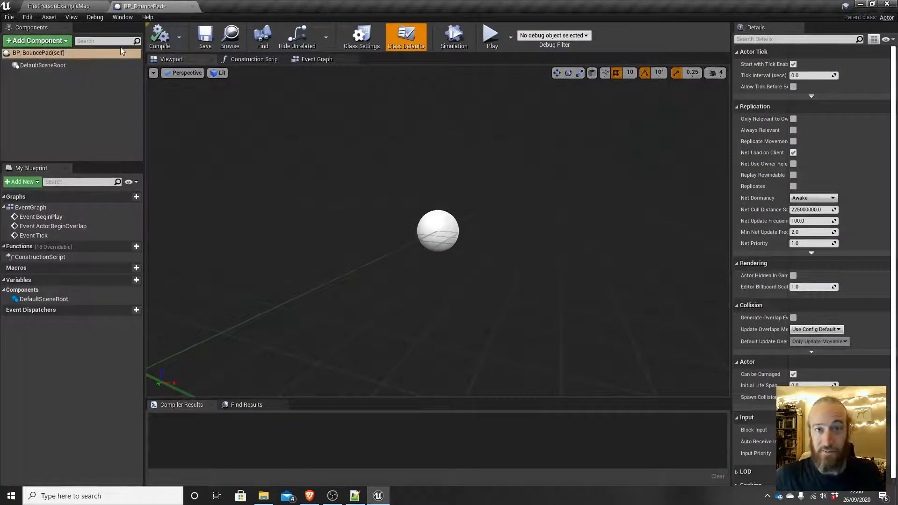
{"action": "left_click", "coordinate": [45, 41]}
{"action": "type", "text": "cyl"}
{"action": "left_click", "coordinate": [38, 68]}
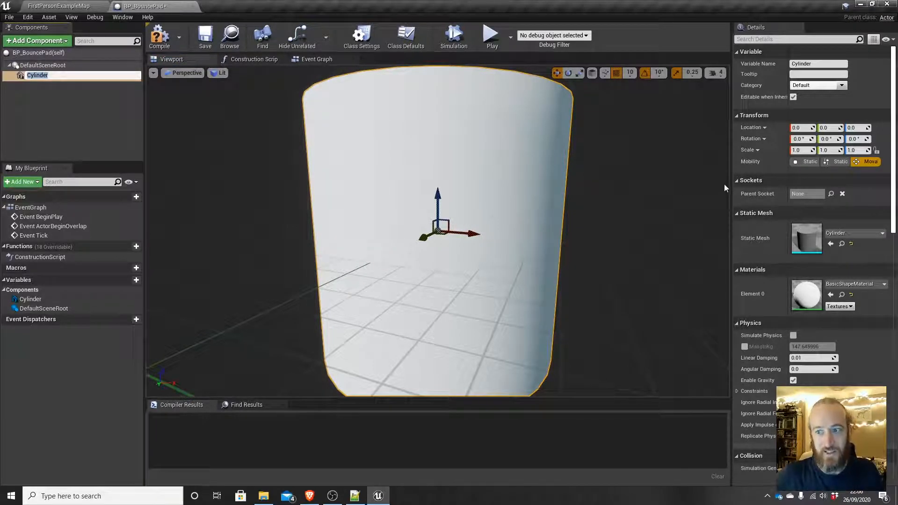
Scale the cylinder to 2.0, 2.0, 0.15 and make it the root component in place of DefaultSceneRoot
{"action": "left_click", "coordinate": [799, 150]}
{"action": "right_click_drag", "start_coordinate": [627, 195], "coordinate": [627, 195]}
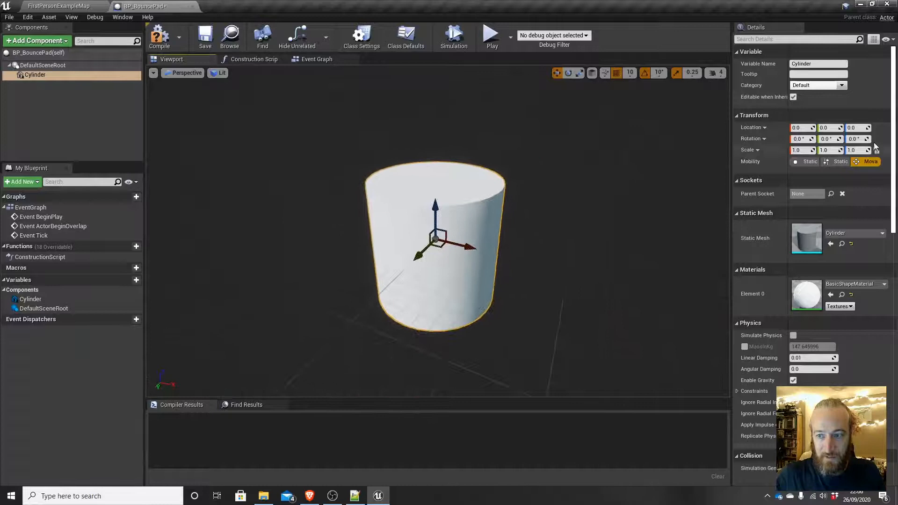
{"action": "left_click", "coordinate": [800, 150]}
{"action": "type", "text": "2"}
{"action": "key", "text": "Tab"}
{"action": "type", "text": "2"}
{"action": "key", "text": "Tab"}
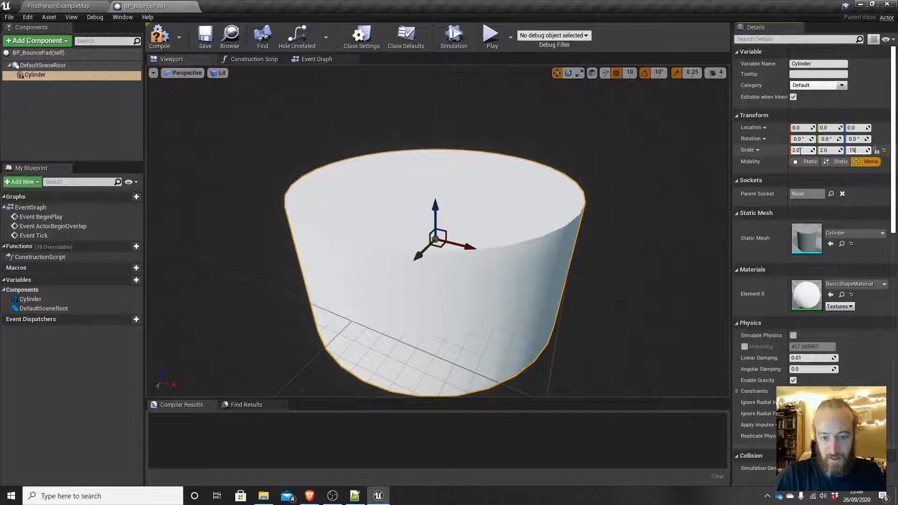
{"action": "type", "text": ".15"}
{"action": "key", "text": "Return"}
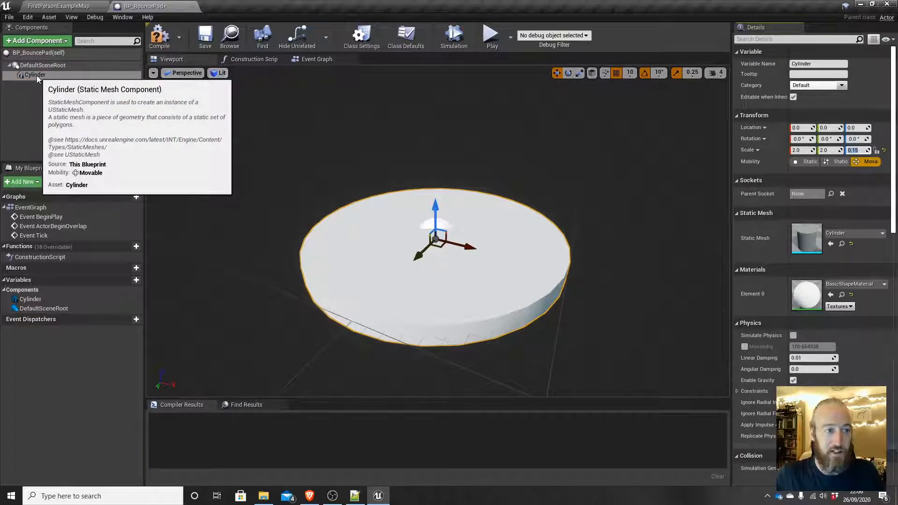
{"action": "left_click_drag", "start_coordinate": [35, 76], "coordinate": [50, 66]}
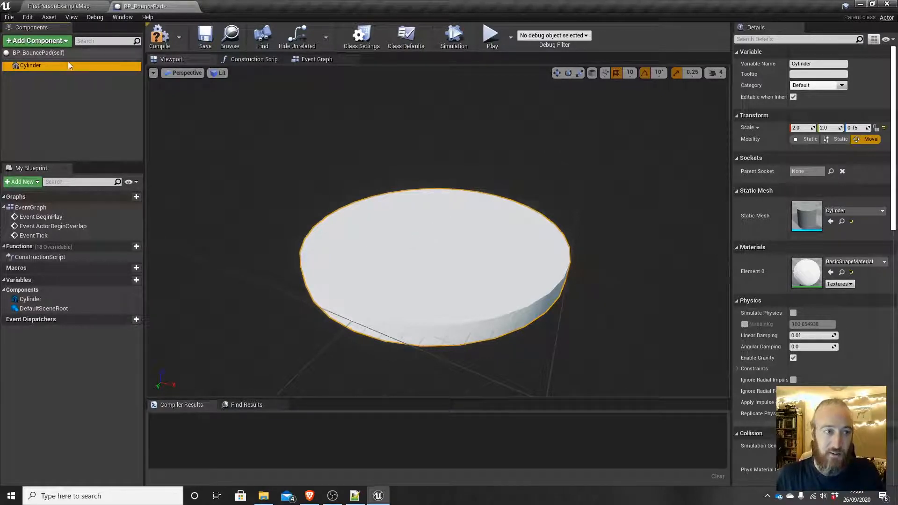
Add a second Cylinder component as a child of the root cylinder, keeping its default name
{"action": "left_click", "coordinate": [48, 42]}
{"action": "type", "text": "cyl"}
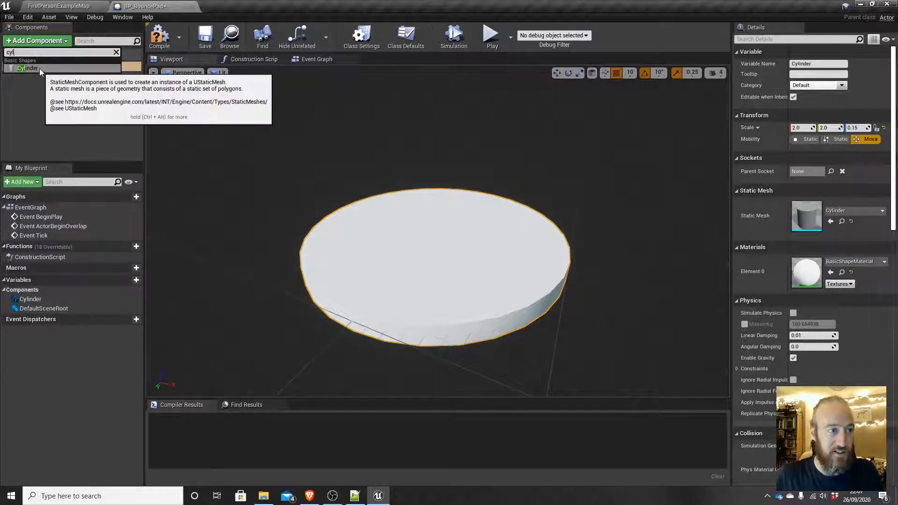
{"action": "left_click", "coordinate": [40, 68]}
{"action": "left_click", "coordinate": [60, 100]}
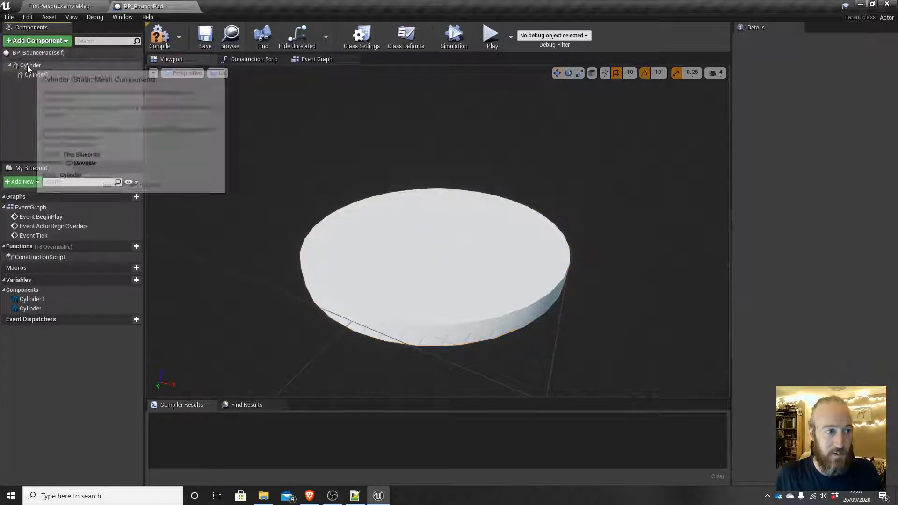
Try raising the child cylinder vertically above the root cylinder, and undo the move
{"action": "left_click", "coordinate": [29, 66]}
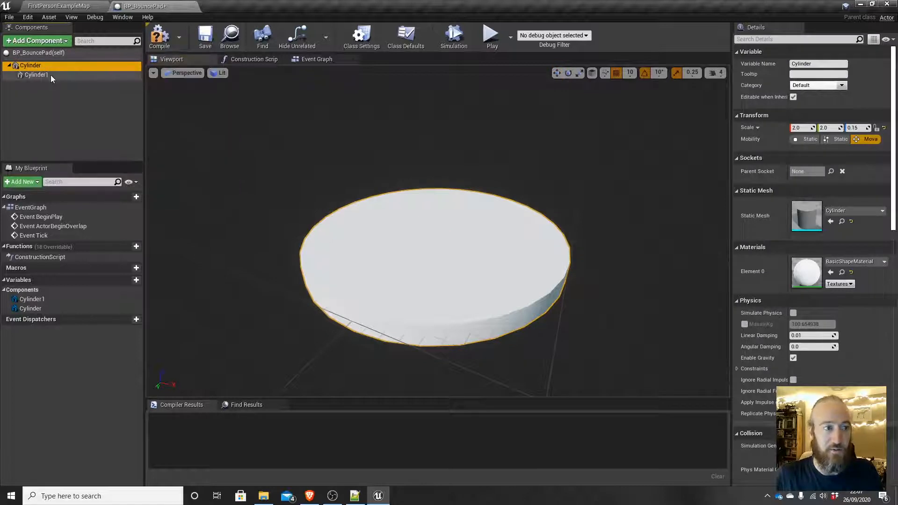
{"action": "left_click", "coordinate": [38, 76]}
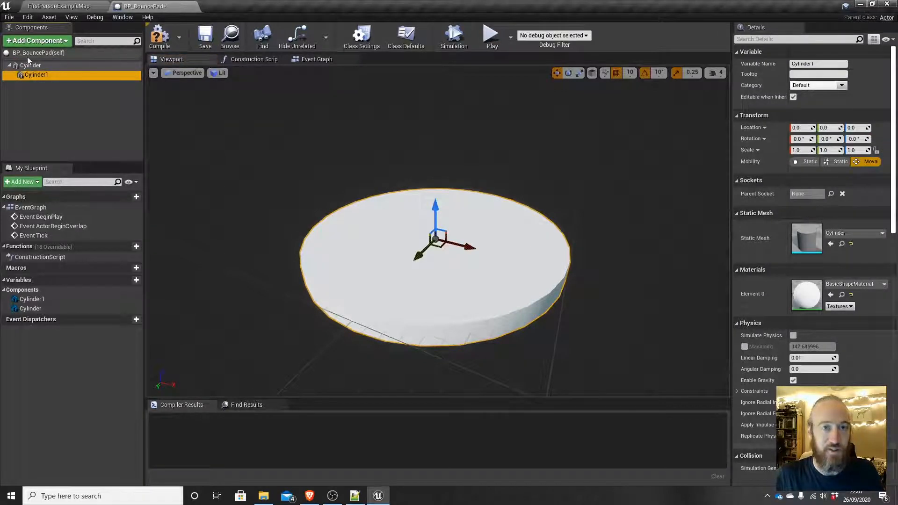
{"action": "left_click_drag", "start_coordinate": [435, 208], "coordinate": [432, 141]}
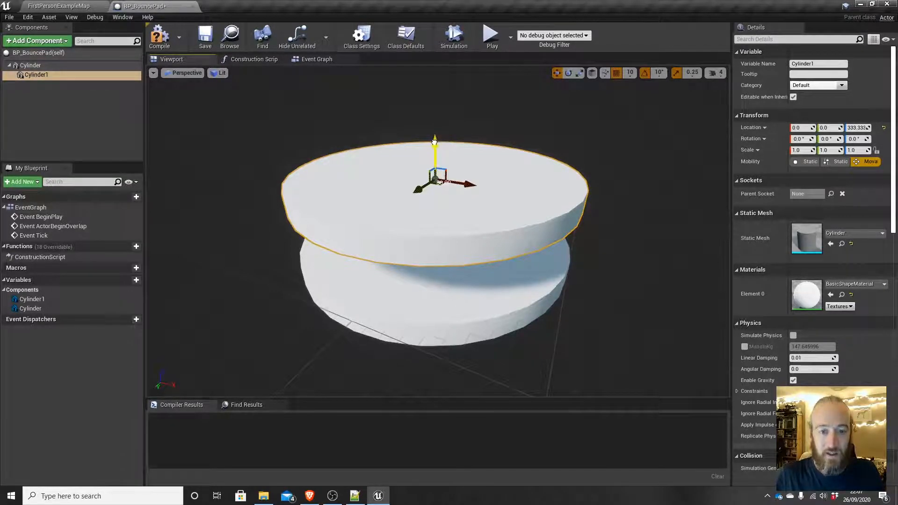
{"action": "key", "text": "ctrl+z"}
Set the scale of the child cylinder Cylinder1 to 0.9, 0.9, 1.1
{"action": "left_click", "coordinate": [36, 75]}
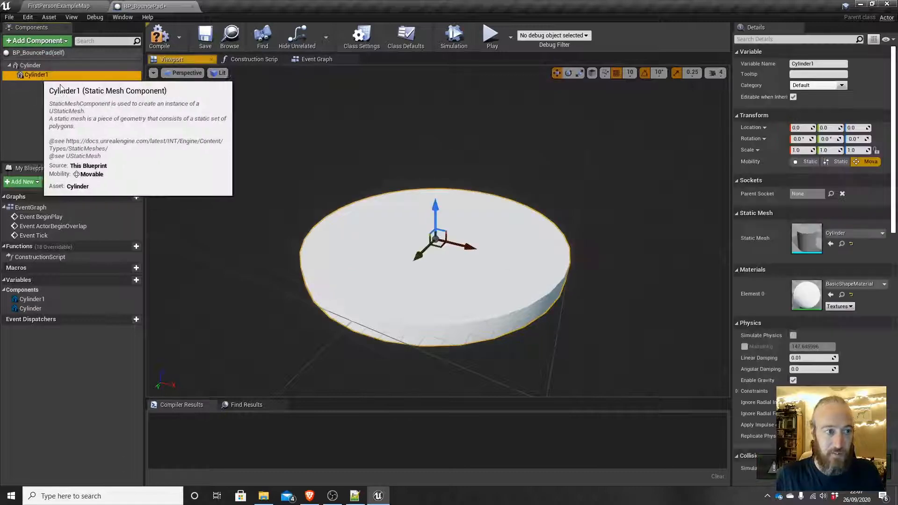
{"action": "left_click", "coordinate": [801, 150]}
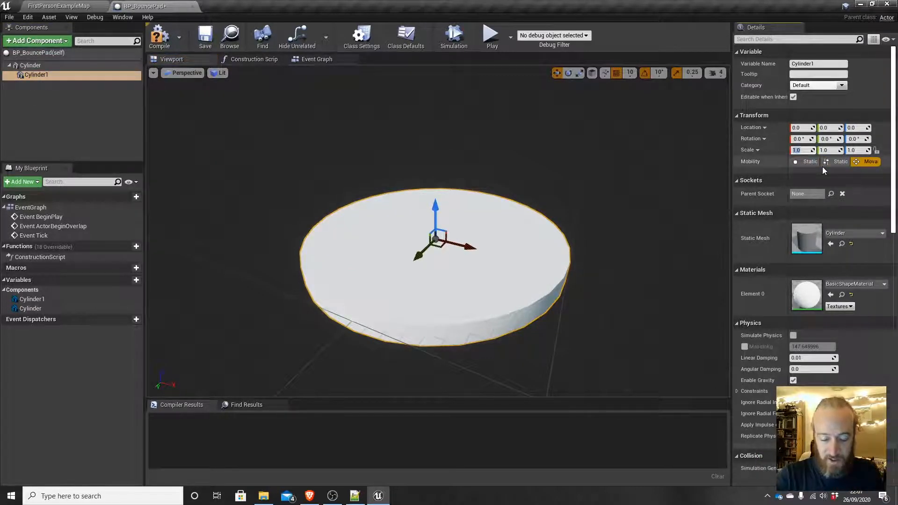
{"action": "type", "text": "0.9"}
{"action": "key", "text": "Tab"}
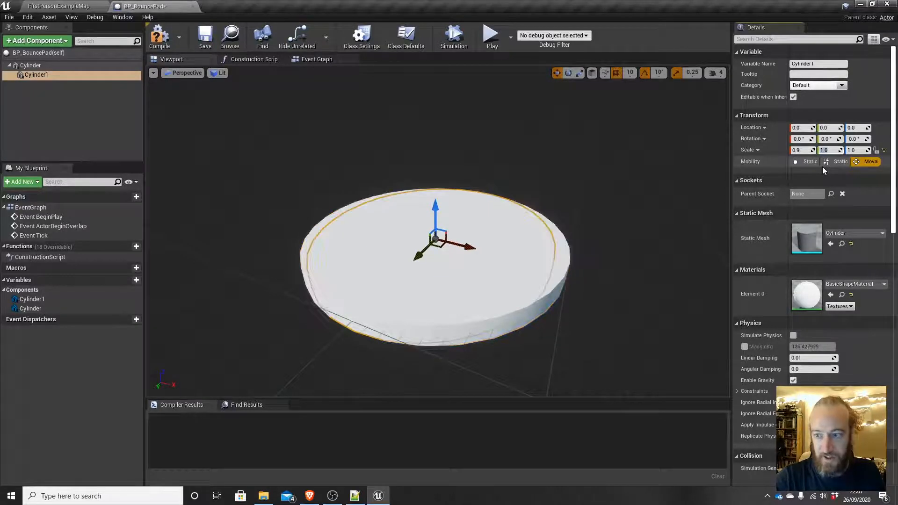
{"action": "type", "text": "0.9"}
{"action": "key", "text": "Tab"}
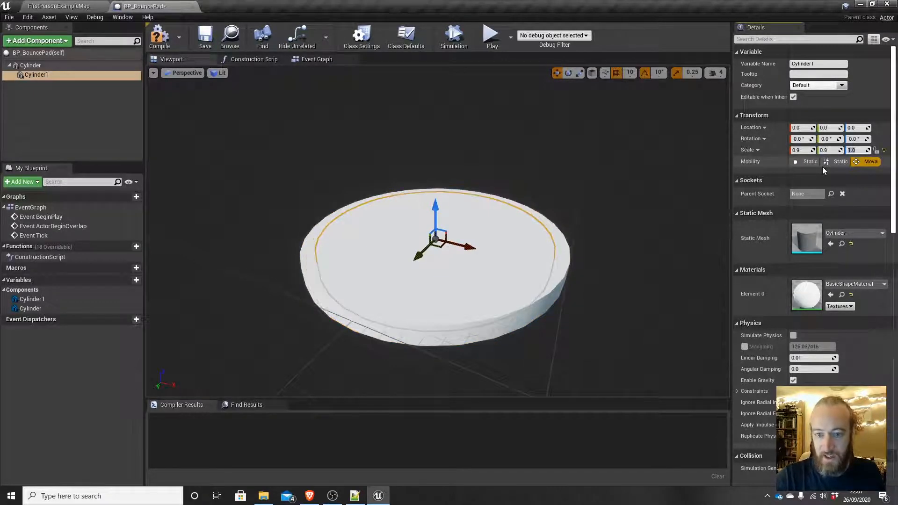
{"action": "type", "text": "1.1"}
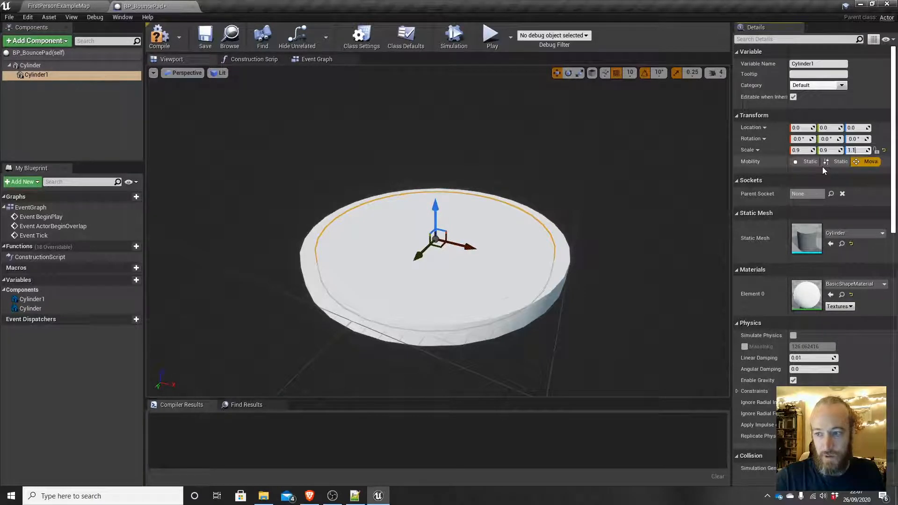
{"action": "key", "text": "Return"}
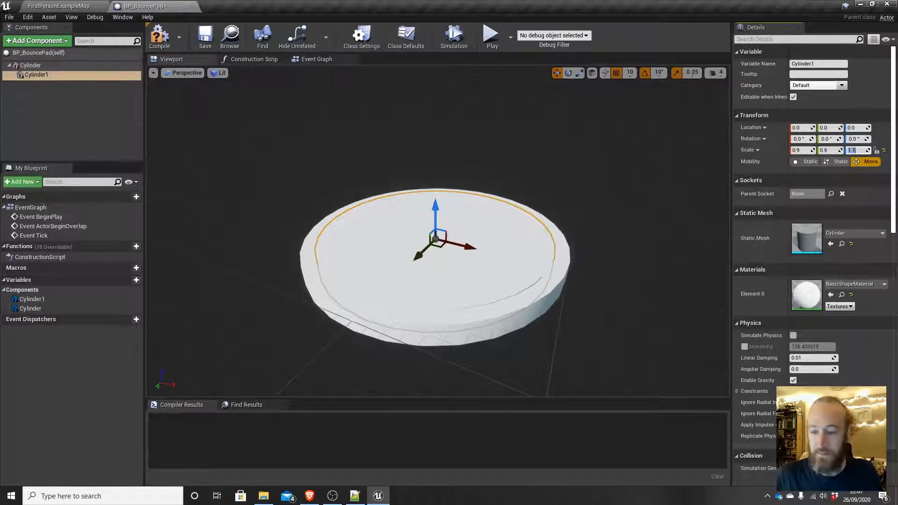
Assign the BasicAsset01 material to Element 0 of the child cylinder
{"action": "left_click", "coordinate": [854, 284]}
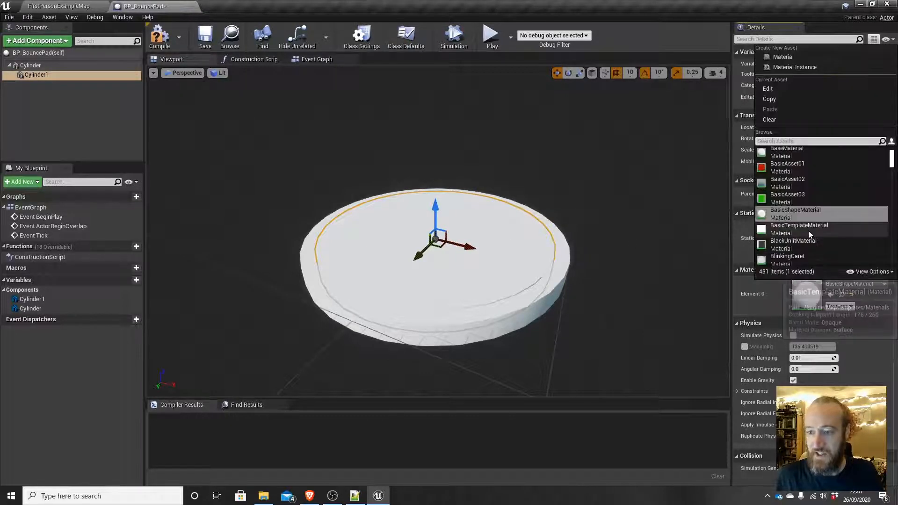
{"action": "scroll", "coordinate": [799, 173], "scroll_direction": "down", "scroll_amount": 1}
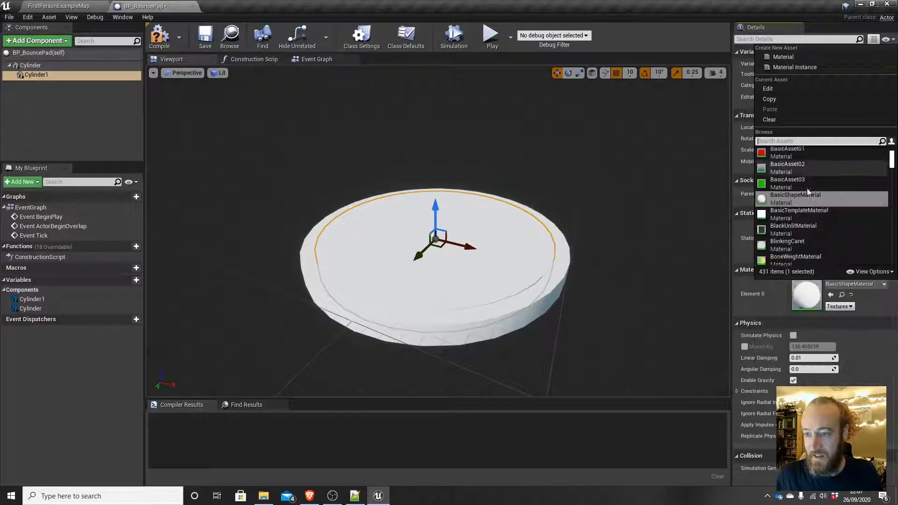
{"action": "scroll", "coordinate": [806, 188], "scroll_direction": "up", "scroll_amount": 1}
{"action": "left_click", "coordinate": [791, 165]}
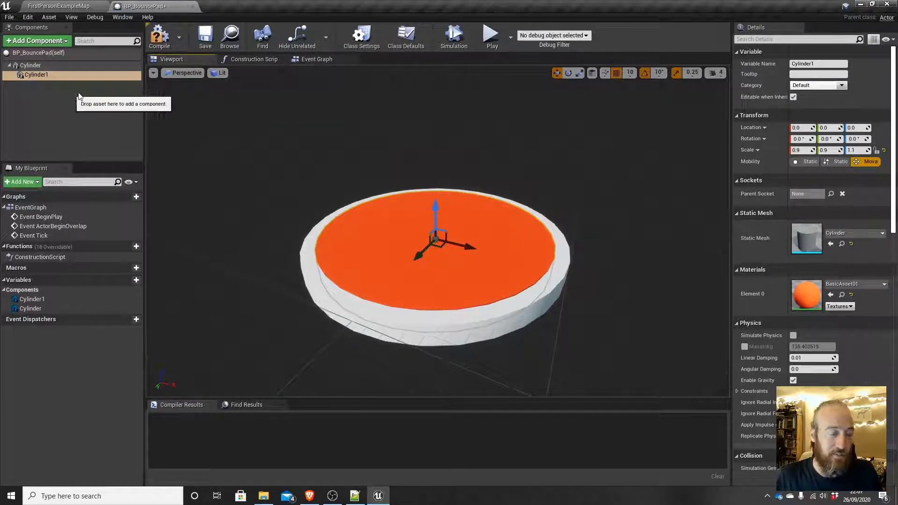
Add a Particle System component under the root cylinder, keeping its default name
{"action": "left_click", "coordinate": [37, 66]}
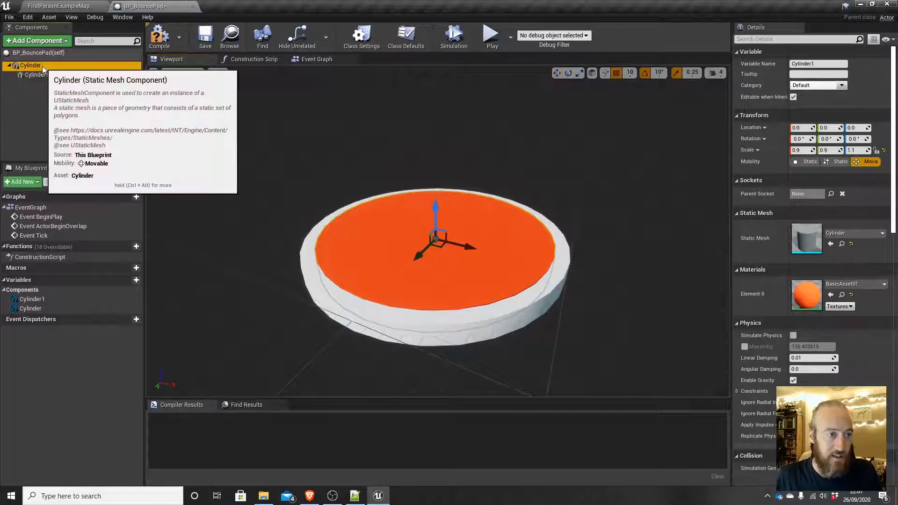
{"action": "left_click", "coordinate": [50, 42]}
{"action": "type", "text": "part"}
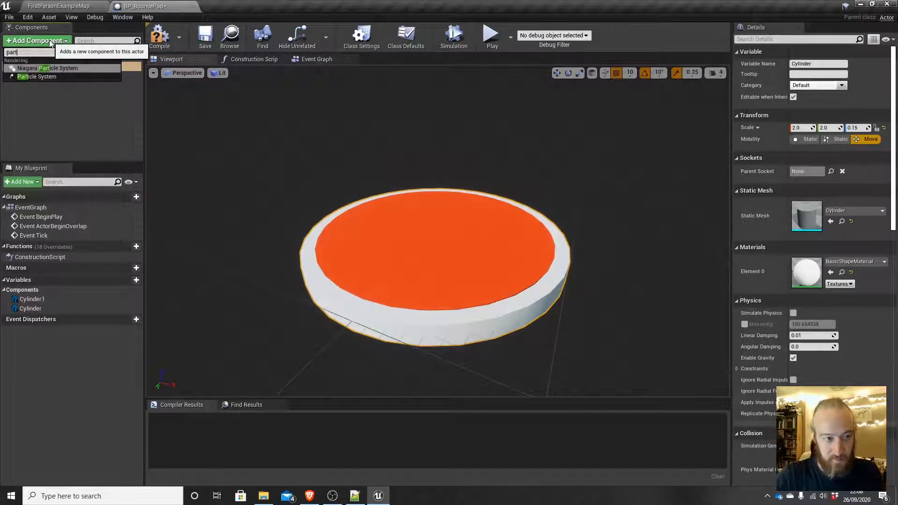
{"action": "left_click", "coordinate": [46, 77]}
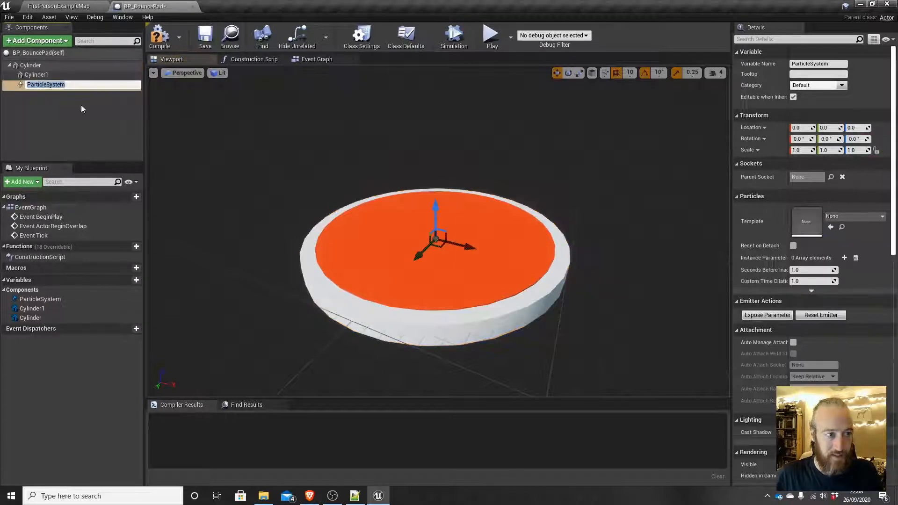
{"action": "left_click", "coordinate": [57, 84]}
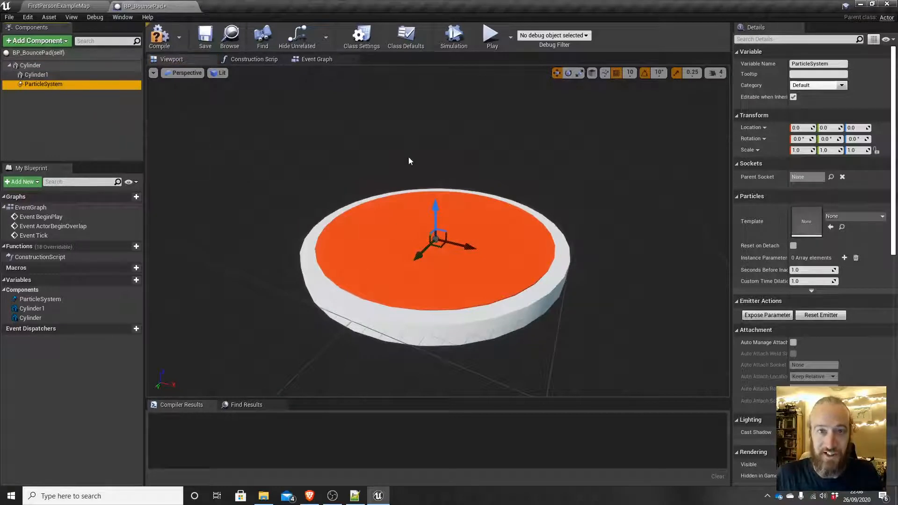
Add a Sphere Collision component under the root cylinder
{"action": "left_click", "coordinate": [29, 65]}
{"action": "left_click", "coordinate": [47, 41]}
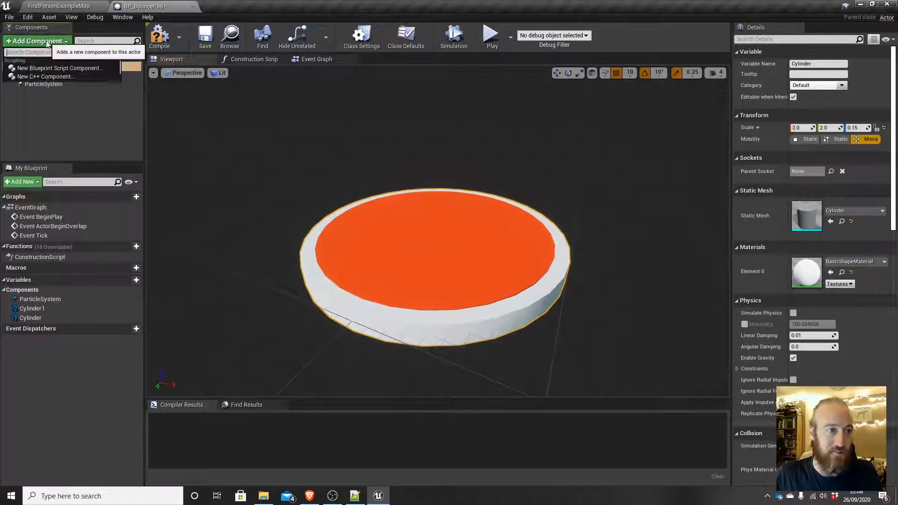
{"action": "type", "text": "sphere"}
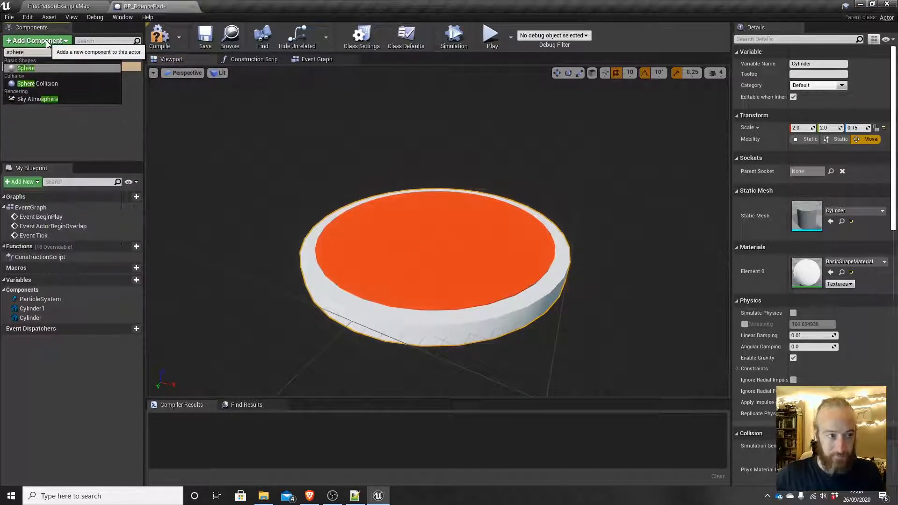
{"action": "left_click", "coordinate": [44, 83]}
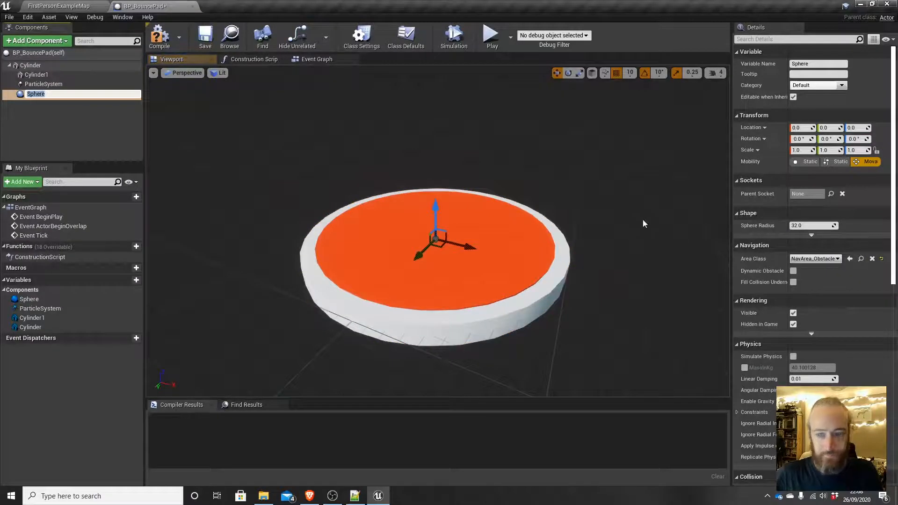
Set the sphere collision's radius to 350 and compile the Blueprint
{"action": "left_click", "coordinate": [800, 226]}
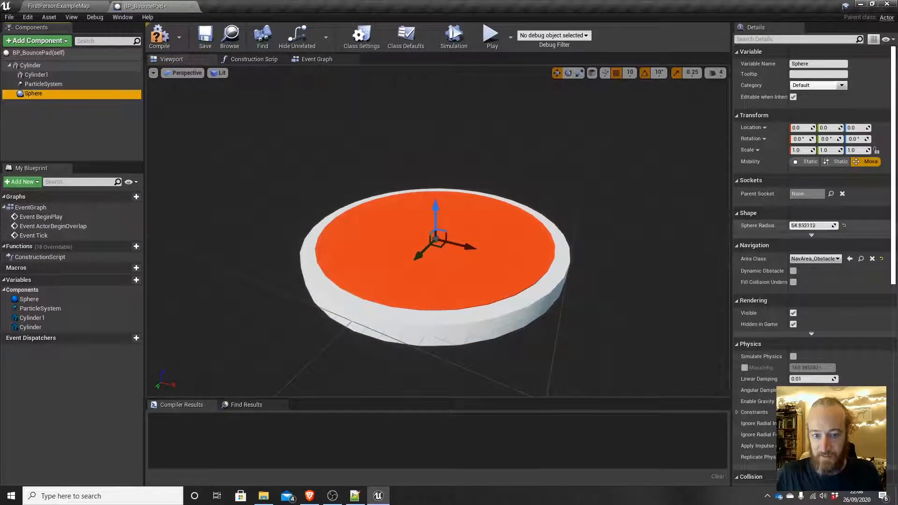
{"action": "left_click_drag", "start_coordinate": [800, 225], "coordinate": [838, 225]}
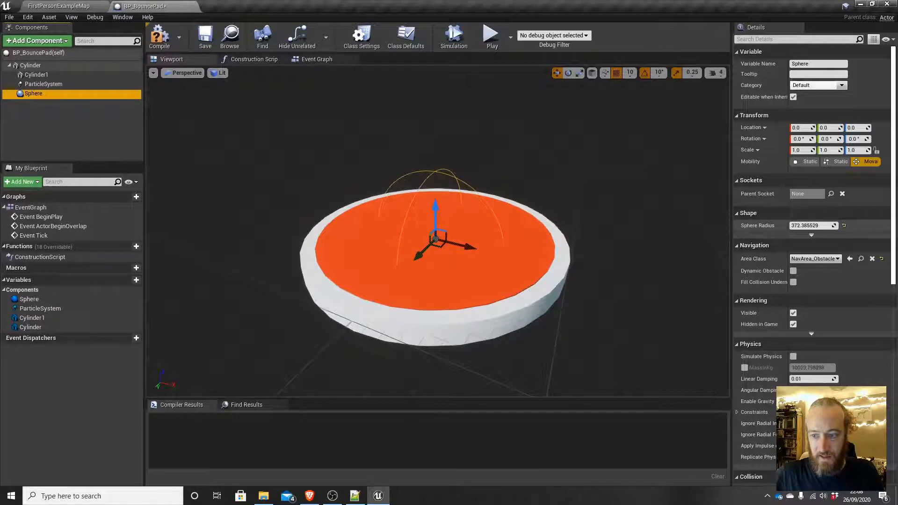
{"action": "left_click", "coordinate": [801, 225]}
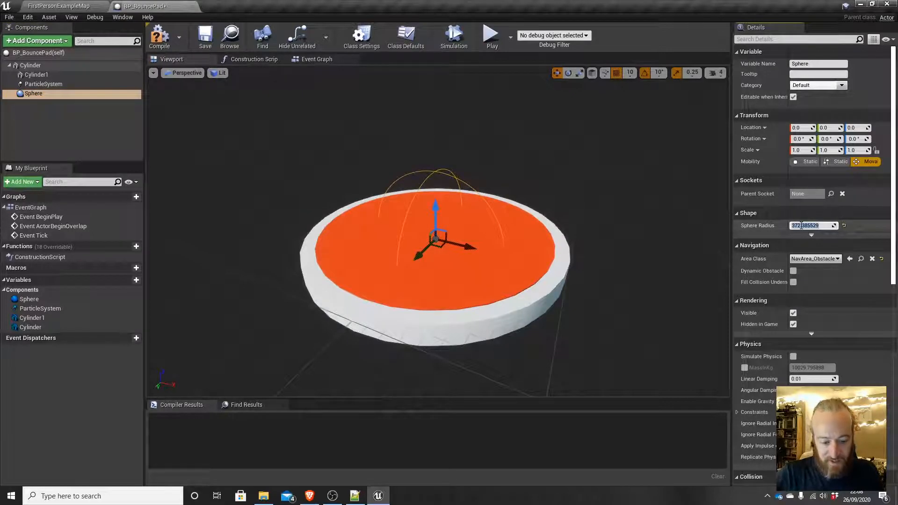
{"action": "key", "text": "Return"}
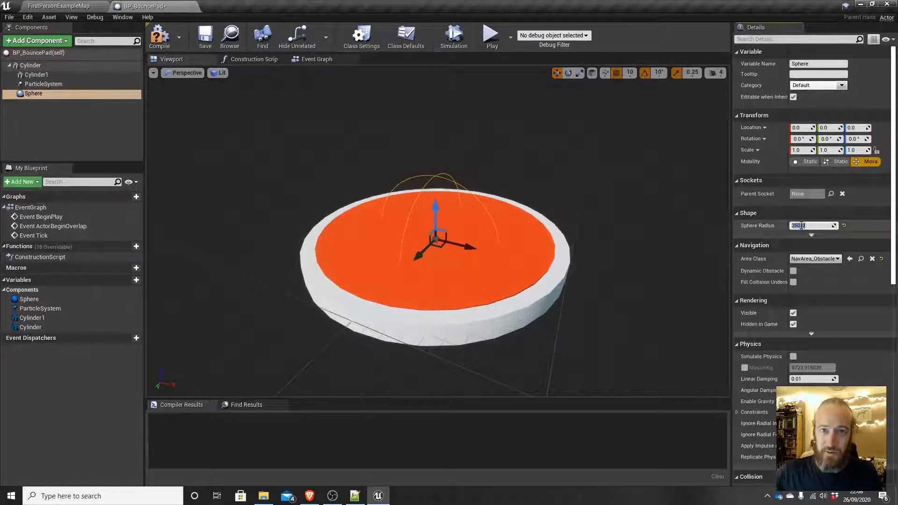
{"action": "mouse_move", "coordinate": [617, 271]}
{"action": "left_mouse_down"}
{"action": "mouse_move", "coordinate": [594, 262]}
{"action": "mouse_move", "coordinate": [608, 248]}
{"action": "mouse_move", "coordinate": [618, 280]}
{"action": "mouse_move", "coordinate": [624, 266]}
{"action": "left_mouse_up"}
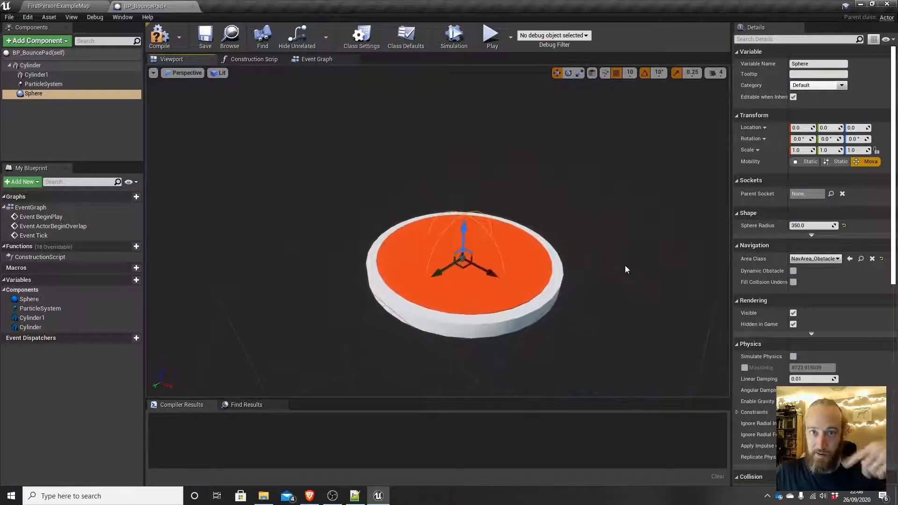
{"action": "left_click_drag", "start_coordinate": [510, 290], "coordinate": [603, 259]}
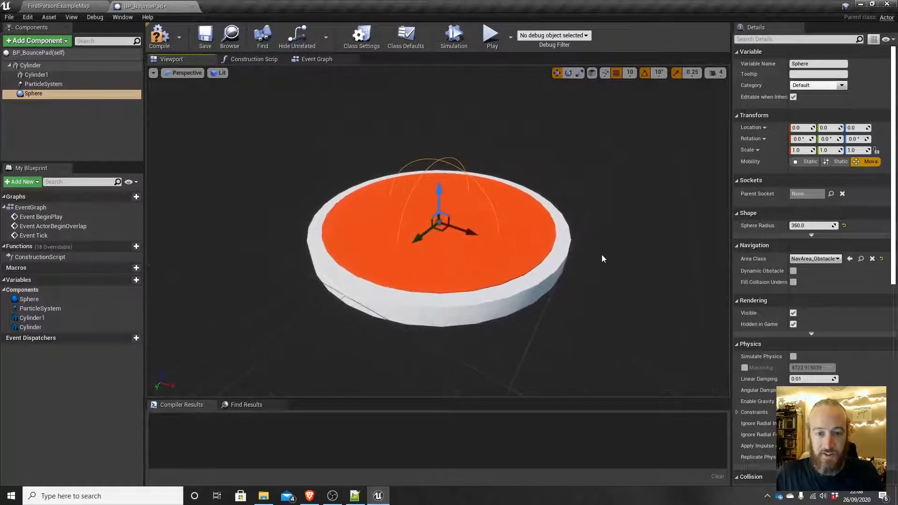
{"action": "left_click", "coordinate": [168, 46]}
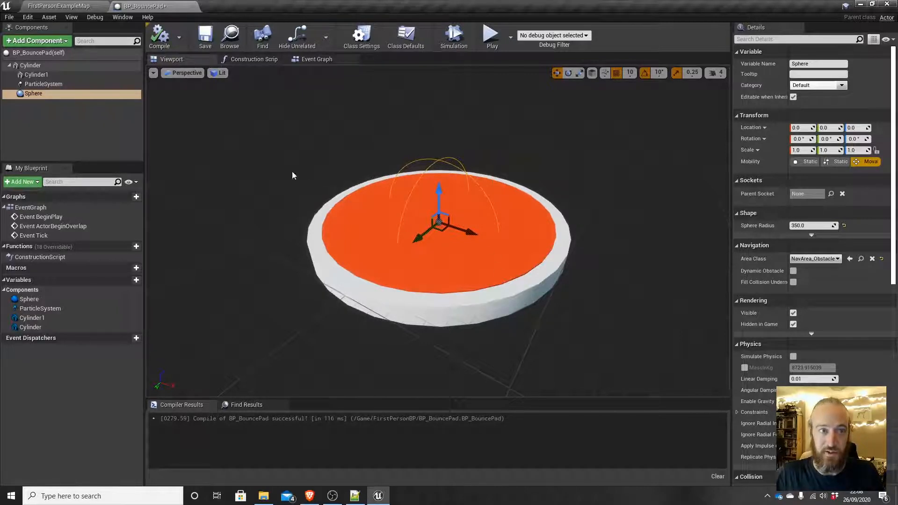
Create a material named M_BouncePad in the level project's FirstPersonBP folder and open it for editing
{"action": "left_click", "coordinate": [67, 8]}
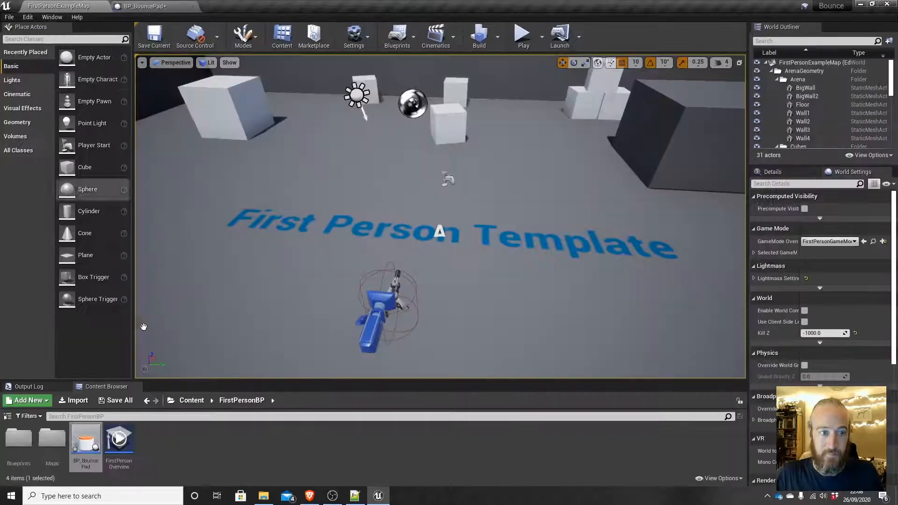
{"action": "right_click", "coordinate": [153, 442]}
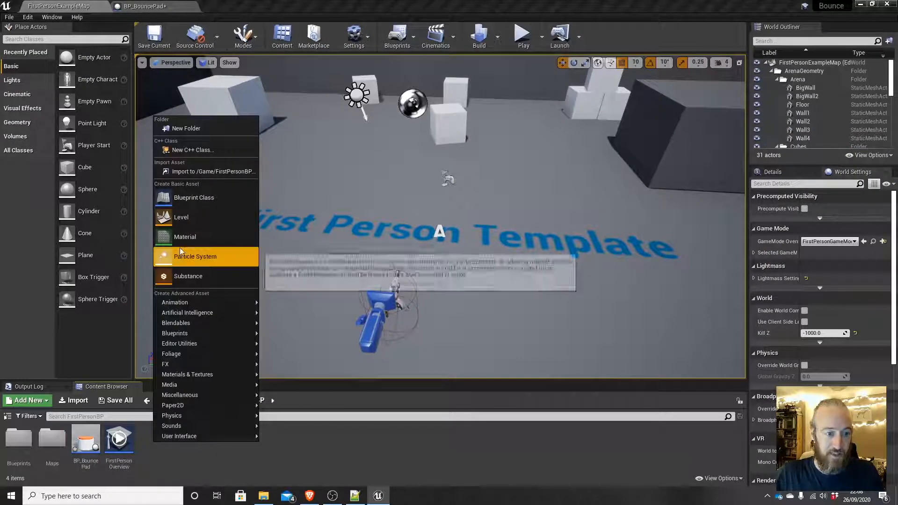
{"action": "left_click", "coordinate": [191, 238]}
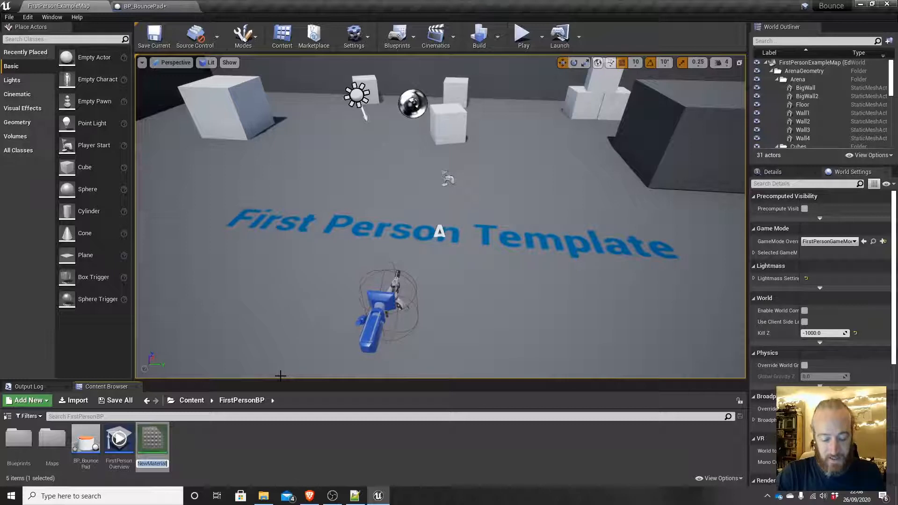
{"action": "type", "text": "M"}
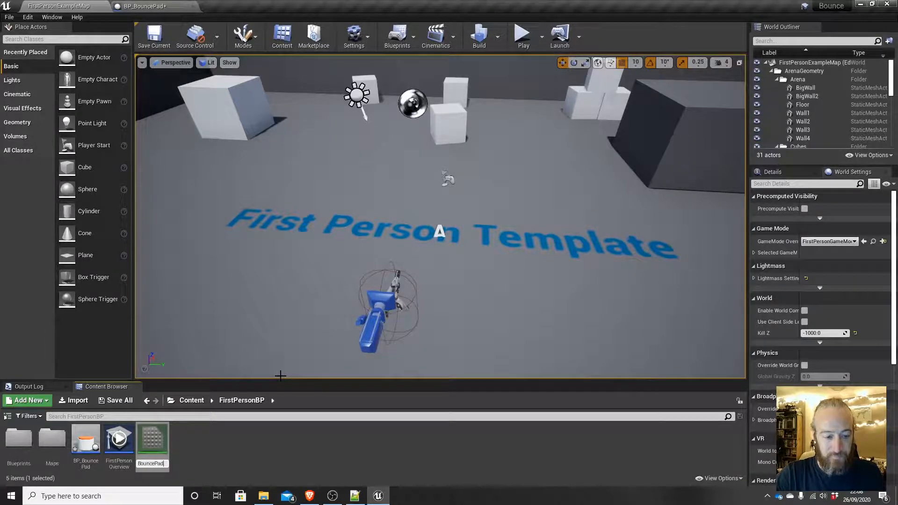
{"action": "type", "text": "_BouncePad"}
{"action": "key", "text": "Return"}
{"action": "key", "text": "Return"}
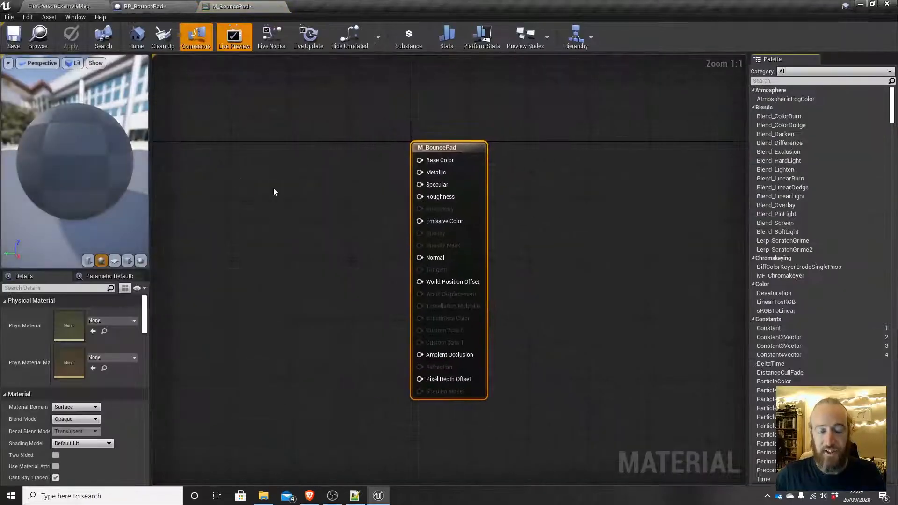
Place a Constant3Vector node in the material graph, to the left of the M_BouncePad result node
{"action": "right_click_drag", "start_coordinate": [274, 192], "coordinate": [354, 197]}
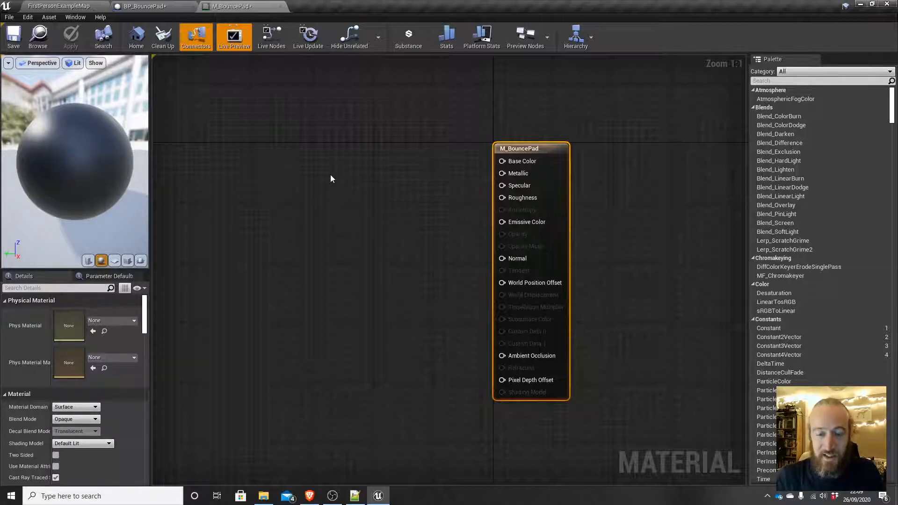
{"action": "right_click_drag", "start_coordinate": [331, 175], "coordinate": [355, 182]}
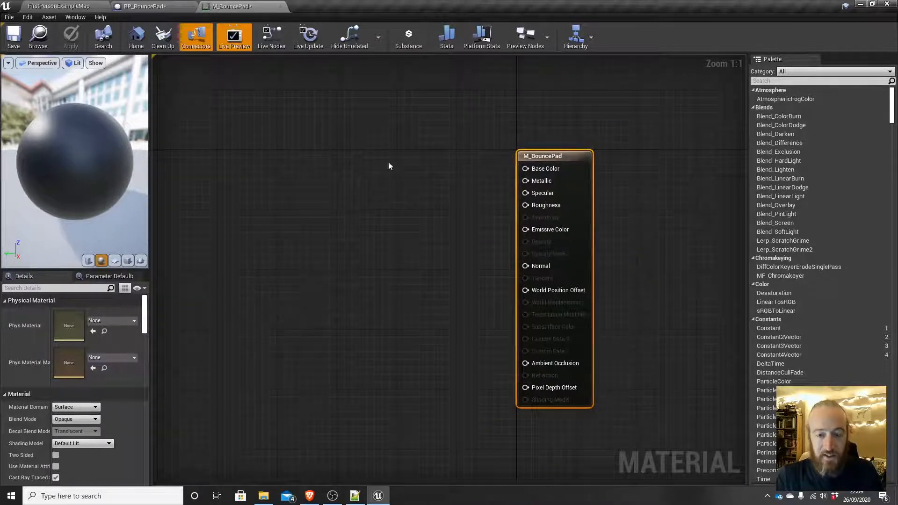
{"action": "left_click", "coordinate": [283, 153]}
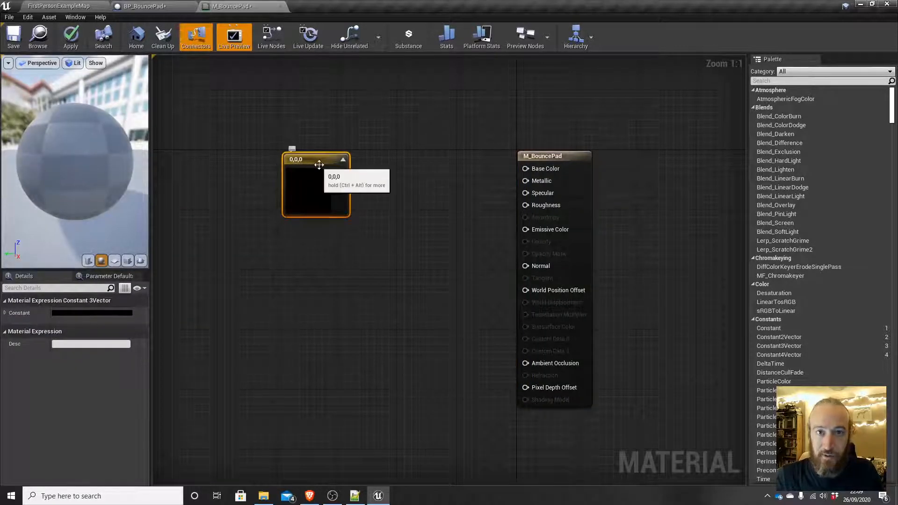
{"action": "left_click_drag", "start_coordinate": [319, 163], "coordinate": [313, 160]}
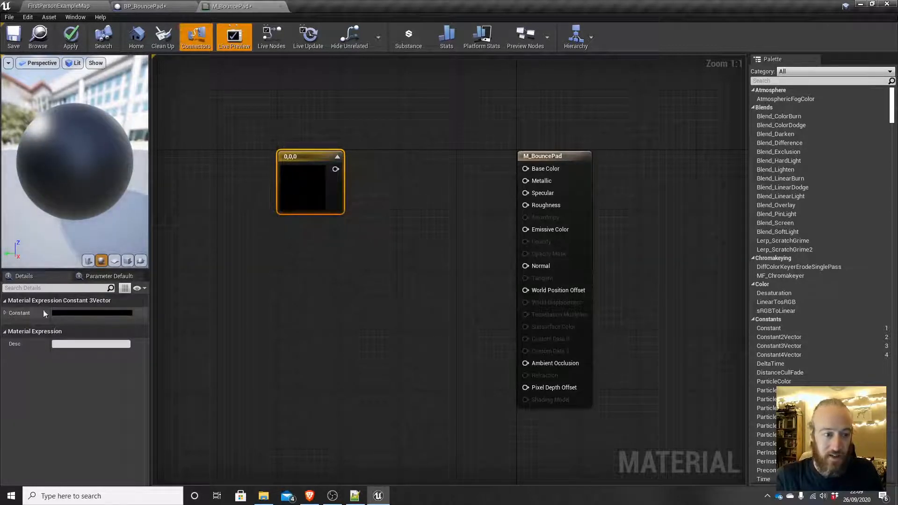
Make the Constant3Vector yellow by setting R to 1 and G to 1
{"action": "left_click", "coordinate": [5, 313]}
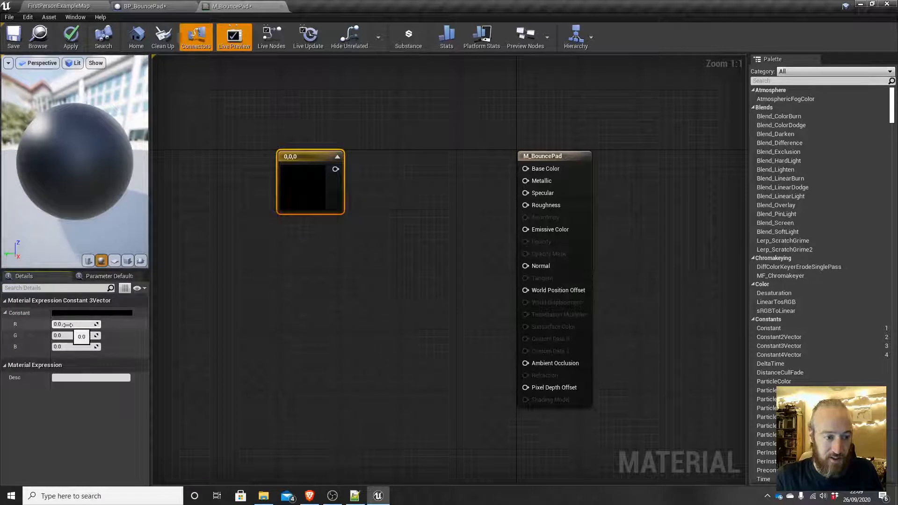
{"action": "left_click", "coordinate": [68, 324]}
{"action": "type", "text": "1"}
{"action": "key", "text": "Tab"}
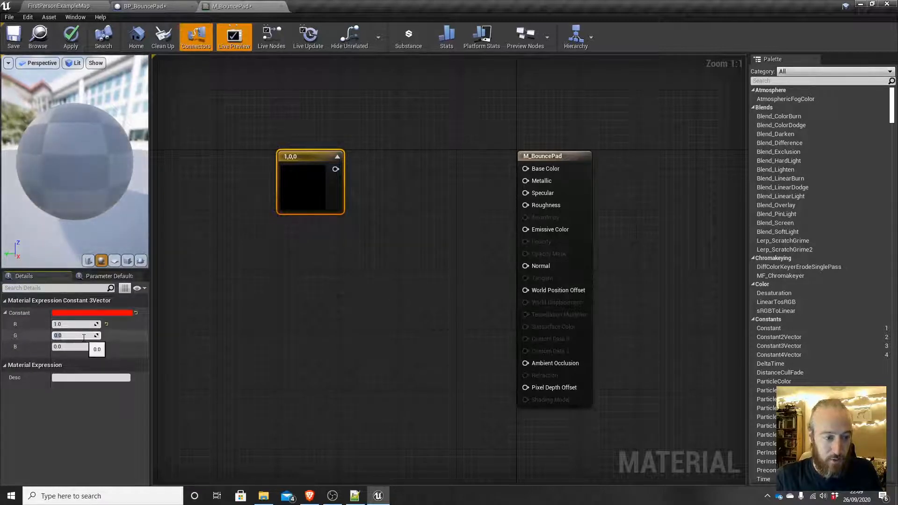
{"action": "type", "text": "1"}
{"action": "key", "text": "Tab"}
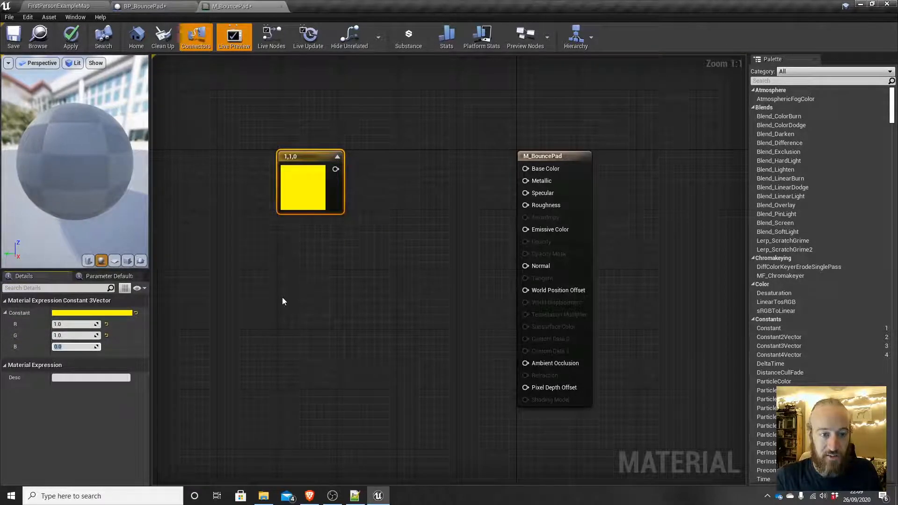
{"action": "left_click", "coordinate": [287, 273]}
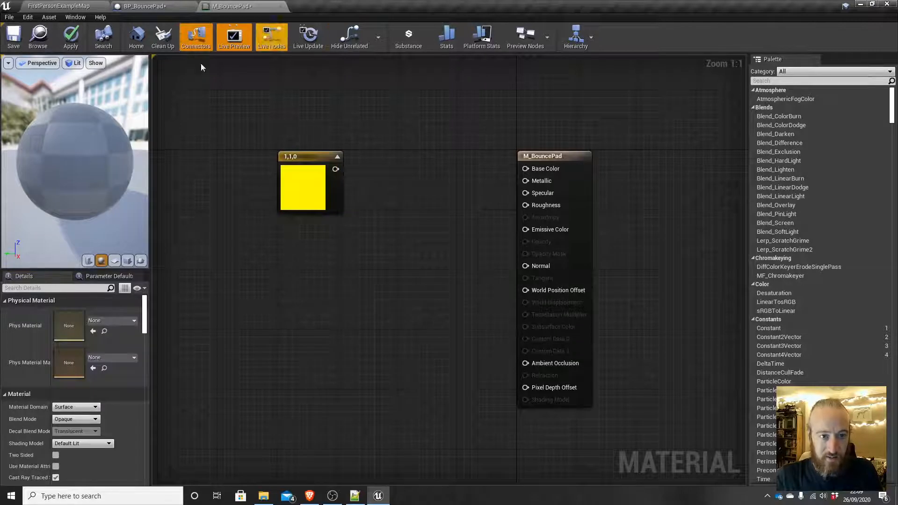
Add a second Constant3Vector node below the yellow one and make it blue with B set to 1
{"action": "left_click", "coordinate": [282, 242]}
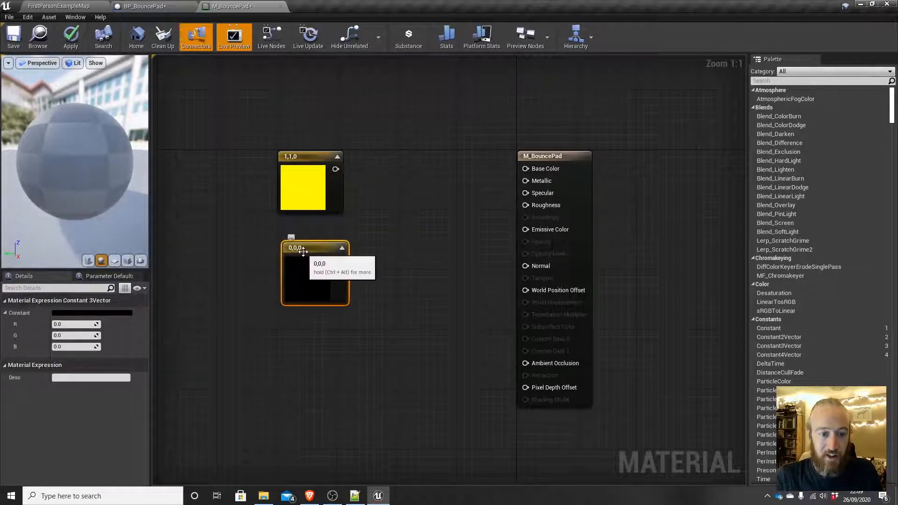
{"action": "left_click_drag", "start_coordinate": [303, 251], "coordinate": [298, 243]}
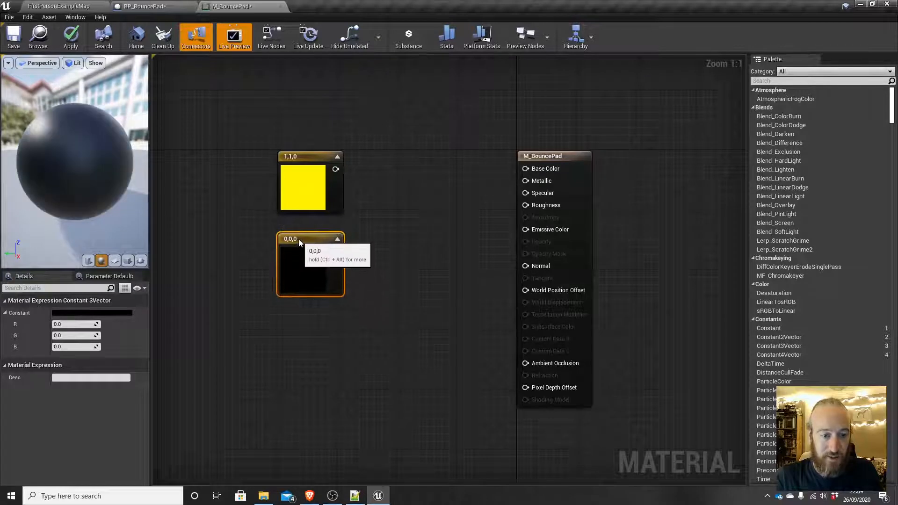
{"action": "left_click", "coordinate": [65, 347]}
{"action": "type", "text": "1"}
{"action": "key", "text": "Return"}
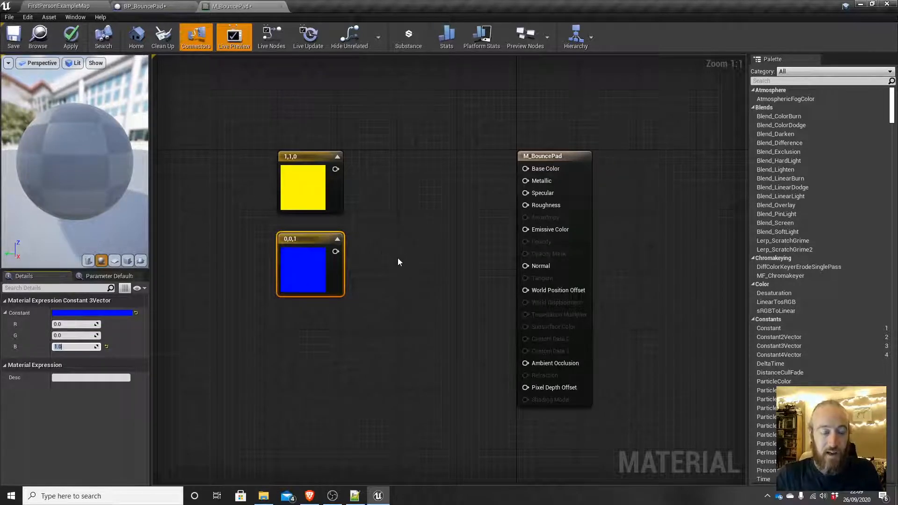
Add a Lerp node and connect the yellow constant to its A input and the blue constant to its B input
{"action": "right_click_drag", "start_coordinate": [398, 258], "coordinate": [364, 252]}
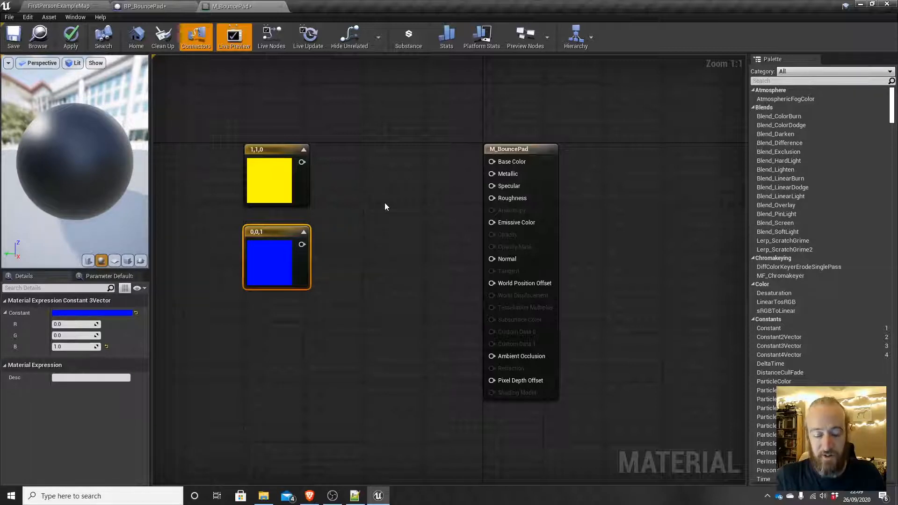
{"action": "left_click", "coordinate": [368, 198]}
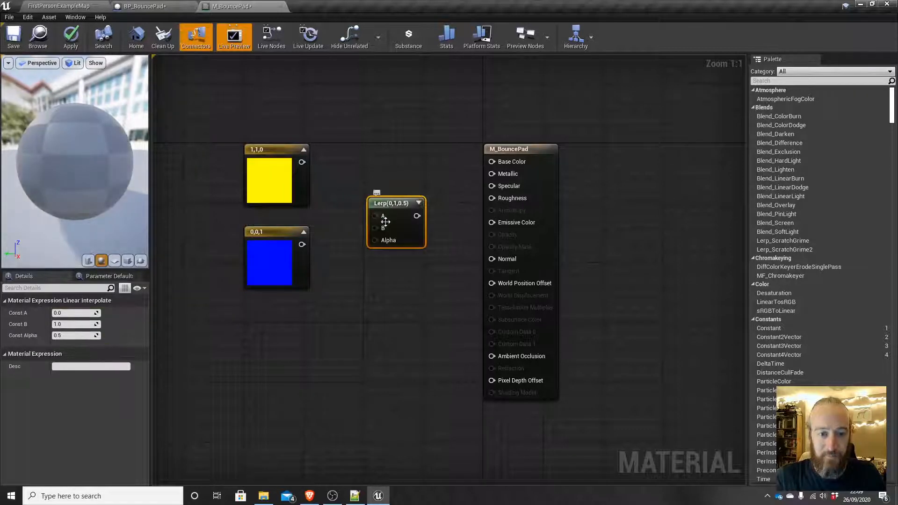
{"action": "left_click_drag", "start_coordinate": [301, 162], "coordinate": [374, 216]}
{"action": "left_click_drag", "start_coordinate": [302, 244], "coordinate": [375, 194]}
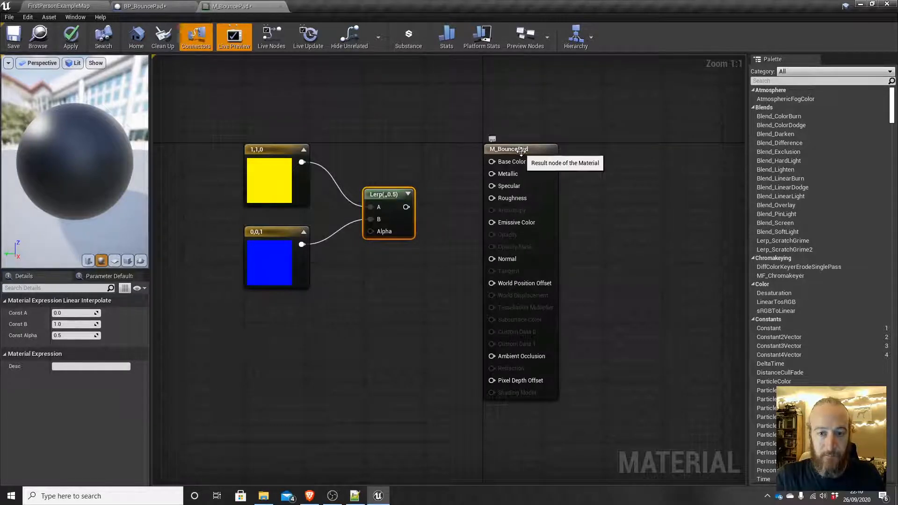
Move the M_BouncePad result node further right and connect the Lerp output to its Emissive Color input
{"action": "left_click_drag", "start_coordinate": [521, 151], "coordinate": [581, 150]}
{"action": "left_click_drag", "start_coordinate": [406, 207], "coordinate": [554, 223]}
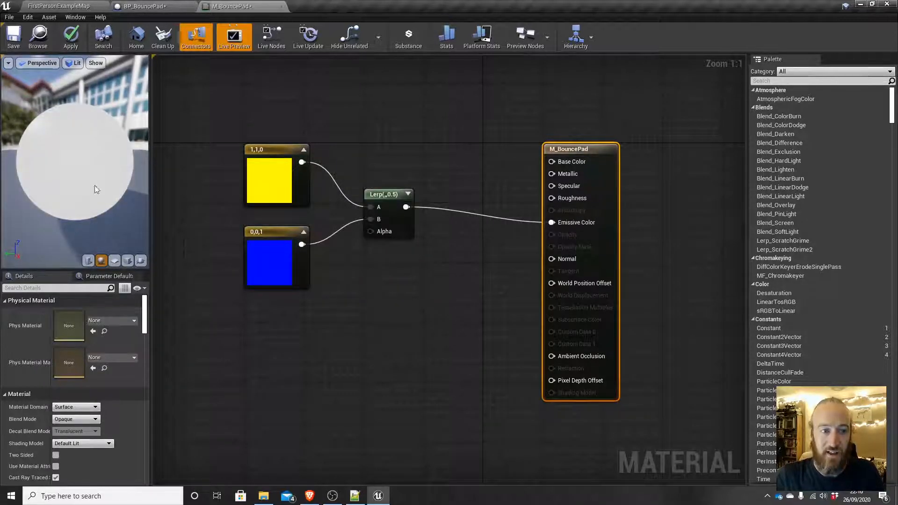
{"action": "mouse_move", "coordinate": [95, 189]}
{"action": "left_mouse_down"}
{"action": "mouse_move", "coordinate": [110, 187]}
{"action": "mouse_move", "coordinate": [91, 189]}
{"action": "left_mouse_up"}
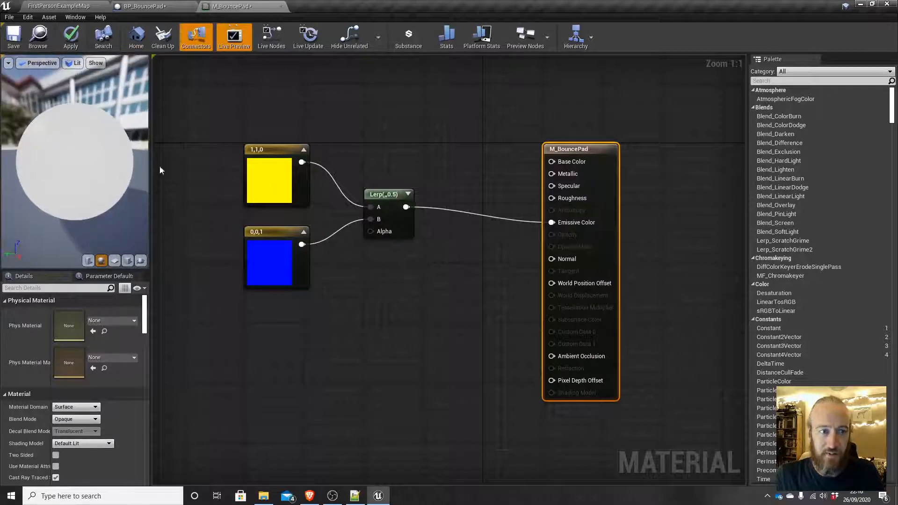
Set the Lerp node's Const Alpha to 0 to preview the A colour
{"action": "left_click", "coordinate": [399, 206]}
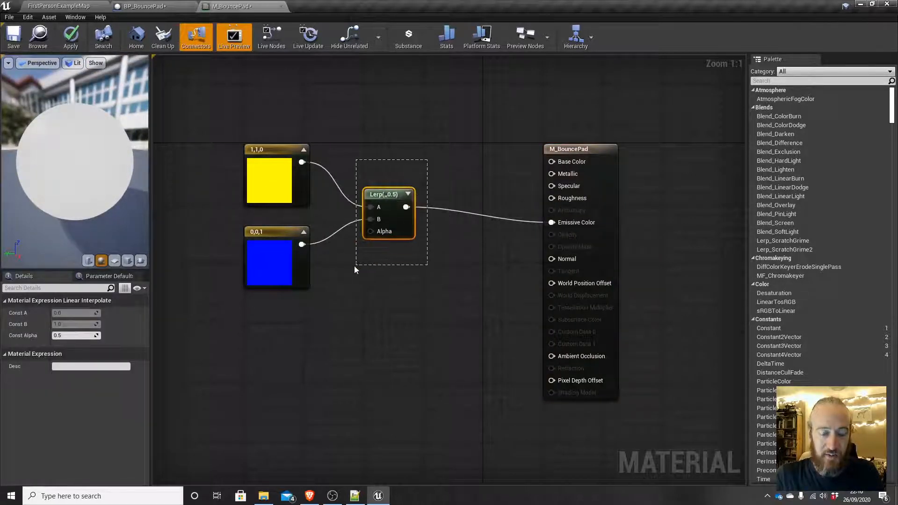
{"action": "left_click_drag", "start_coordinate": [355, 269], "coordinate": [356, 268]}
{"action": "left_click", "coordinate": [81, 336]}
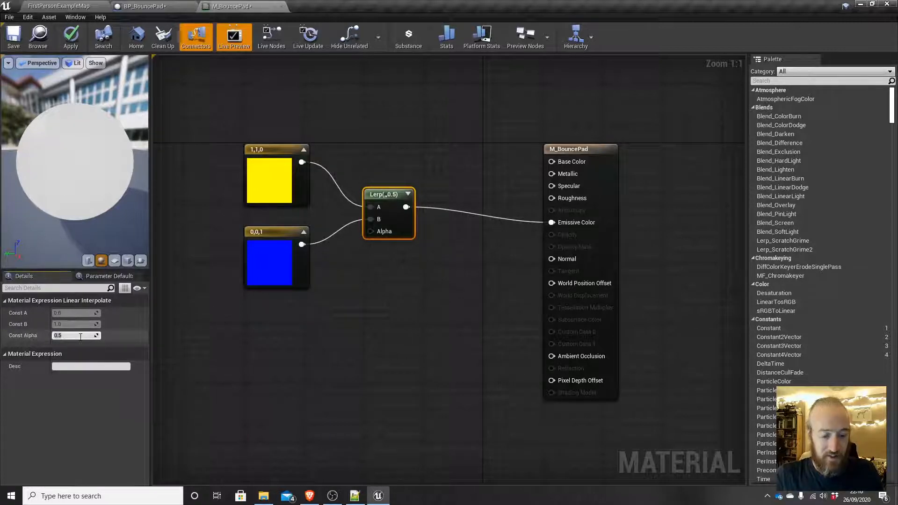
{"action": "type", "text": "0"}
{"action": "key", "text": "Return"}
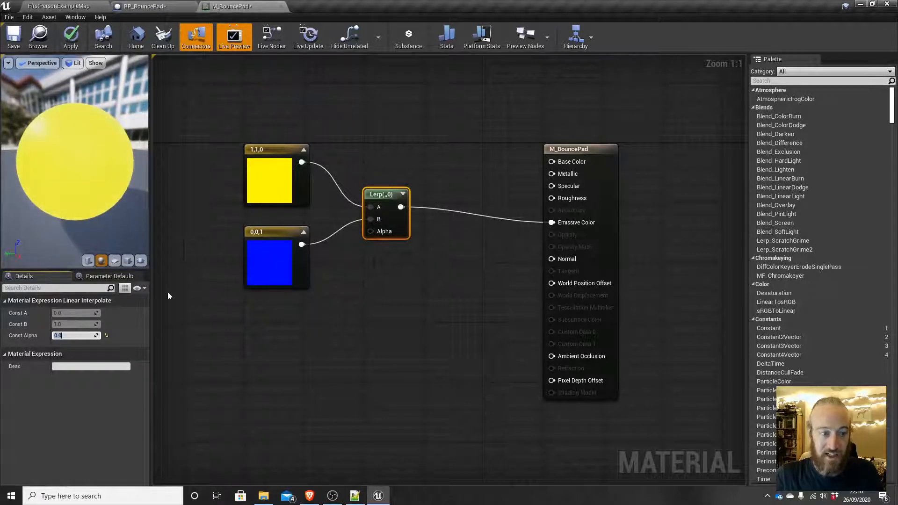
Set the Lerp node's Const Alpha to 1 to preview the B colour
{"action": "left_click", "coordinate": [75, 335]}
{"action": "type", "text": "1"}
{"action": "key", "text": "Return"}
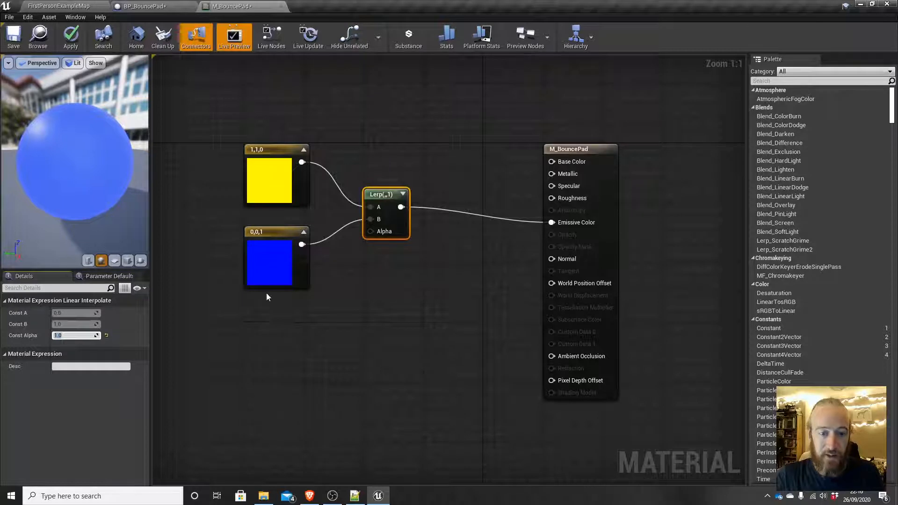
Add a Time node below the colour constants and feed its output into a new Sine node
{"action": "right_click_drag", "start_coordinate": [350, 316], "coordinate": [411, 244]}
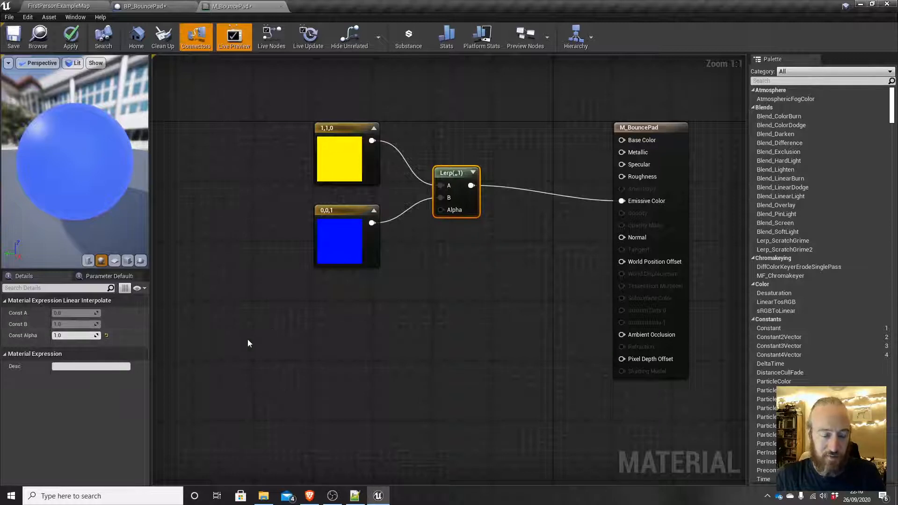
{"action": "right_click", "coordinate": [248, 303]}
{"action": "type", "text": "time"}
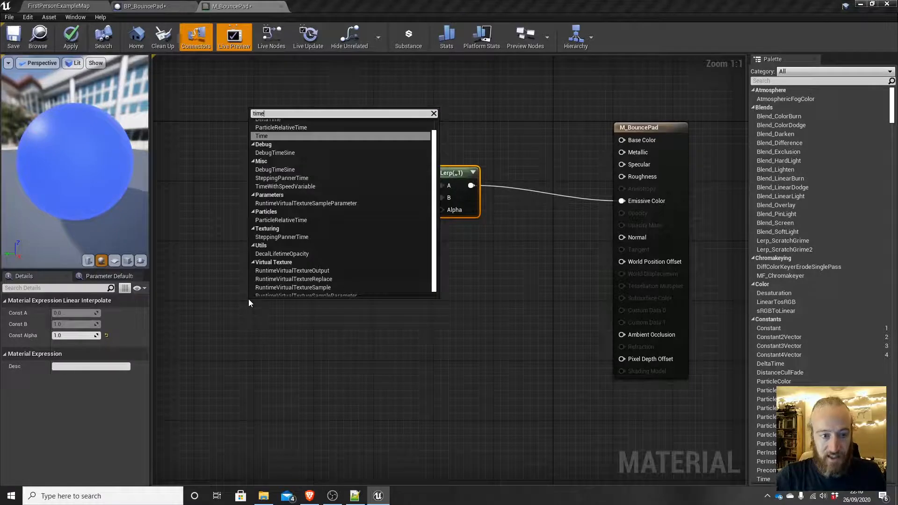
{"action": "key", "text": "Return"}
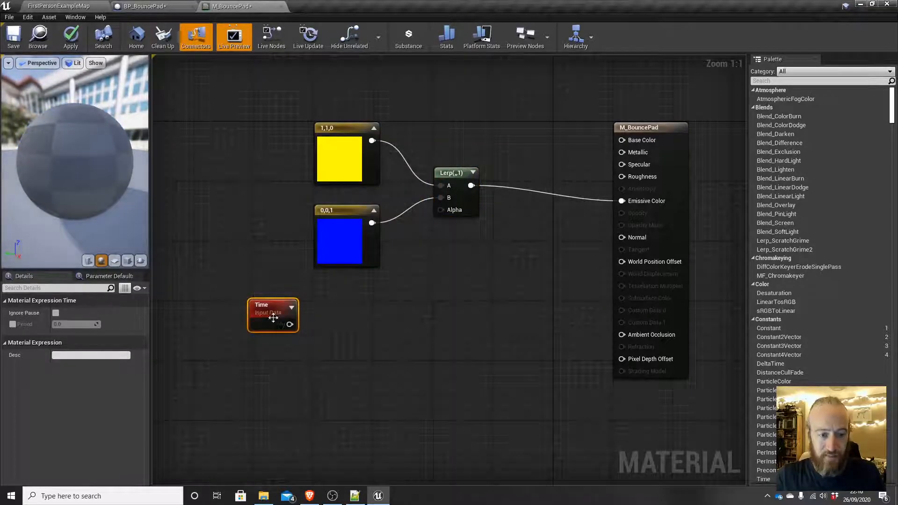
{"action": "left_click_drag", "start_coordinate": [295, 326], "coordinate": [328, 331]}
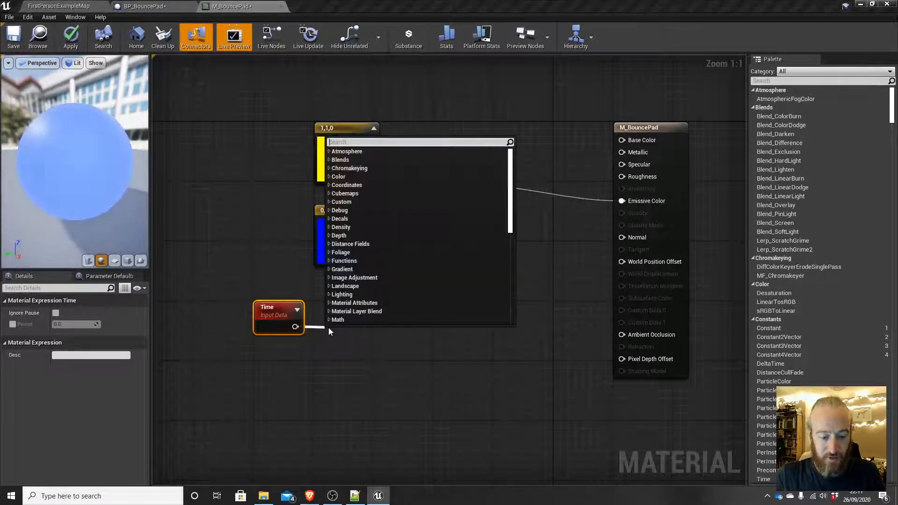
{"action": "type", "text": "sine"}
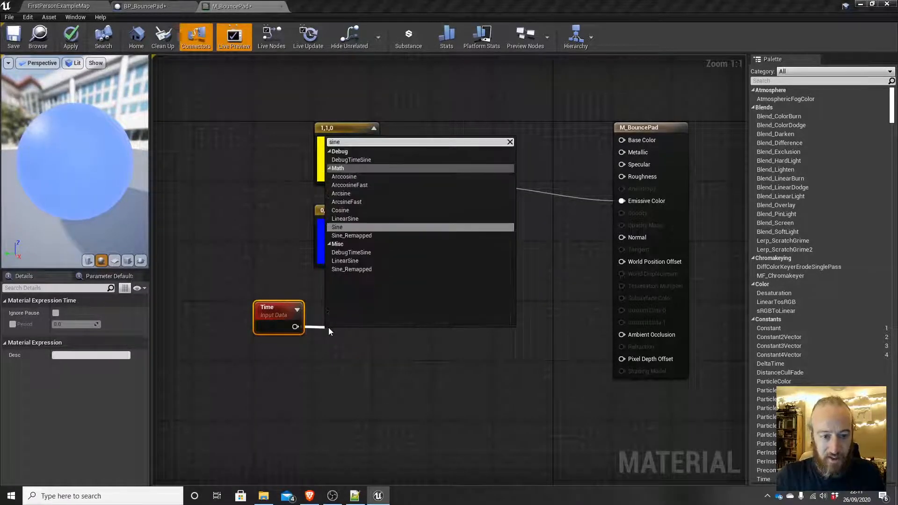
{"action": "left_click", "coordinate": [356, 226]}
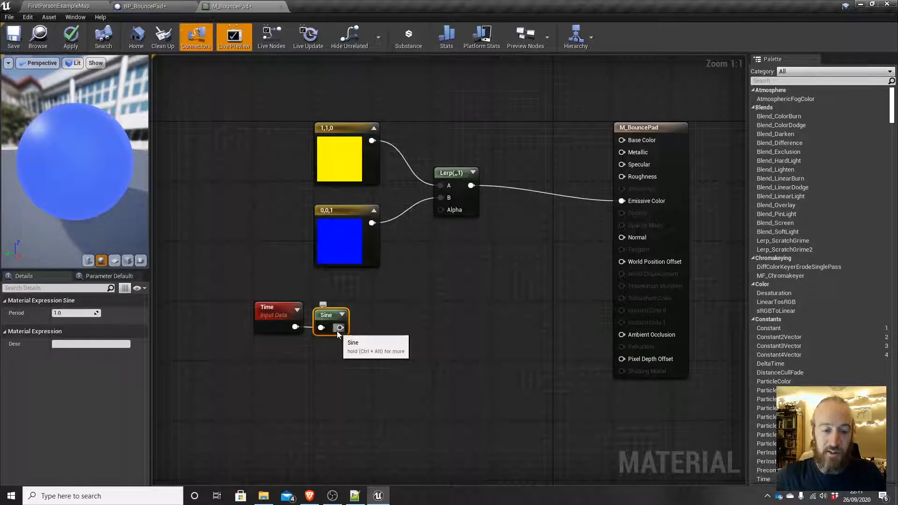
Feed the Sine output into a new Add node and line it up beside the Sine node
{"action": "left_click_drag", "start_coordinate": [340, 328], "coordinate": [375, 328]}
{"action": "type", "text": "add"}
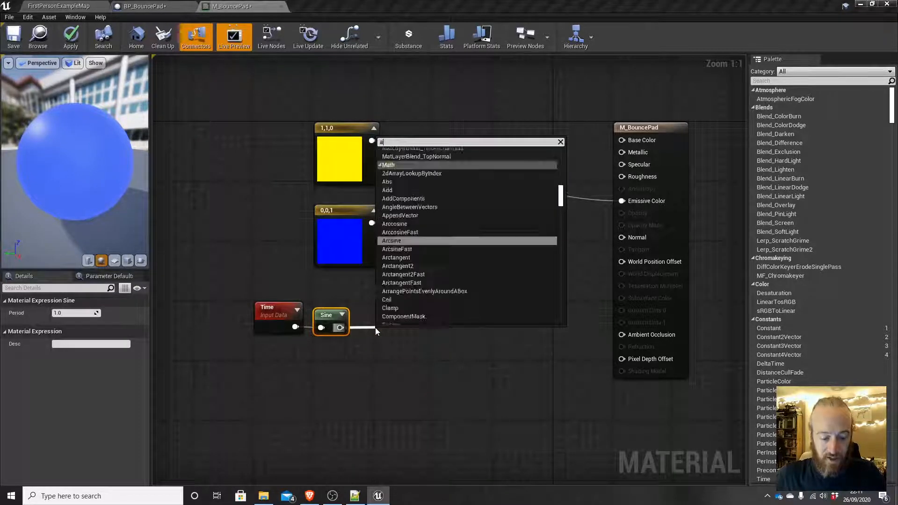
{"action": "left_click", "coordinate": [429, 187]}
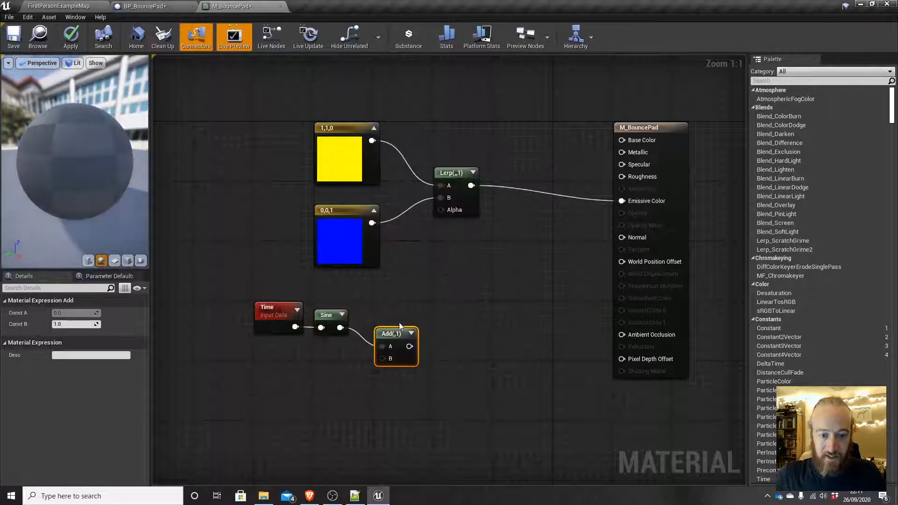
{"action": "left_click_drag", "start_coordinate": [397, 337], "coordinate": [387, 318]}
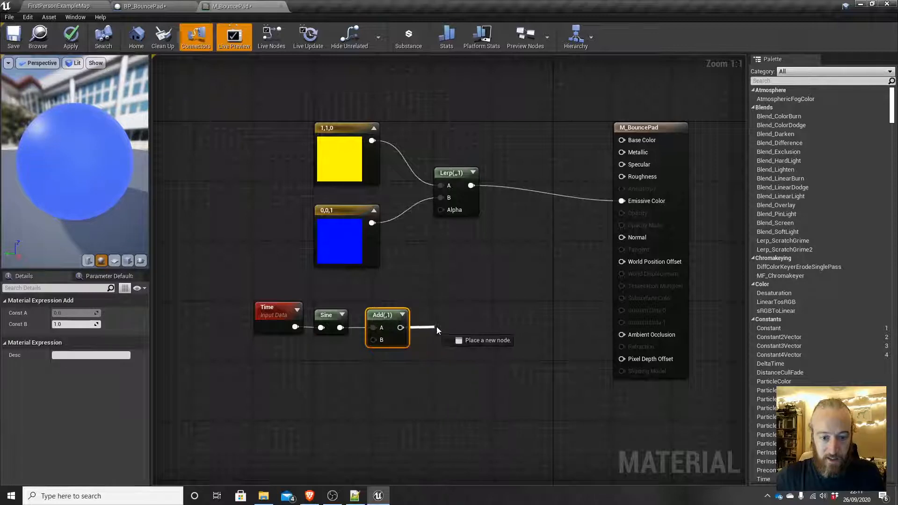
Feed the Add output into a new Divide node and connect the Divide output to the Lerp's Alpha input
{"action": "left_click_drag", "start_coordinate": [436, 328], "coordinate": [437, 329]}
{"action": "type", "text": "di"}
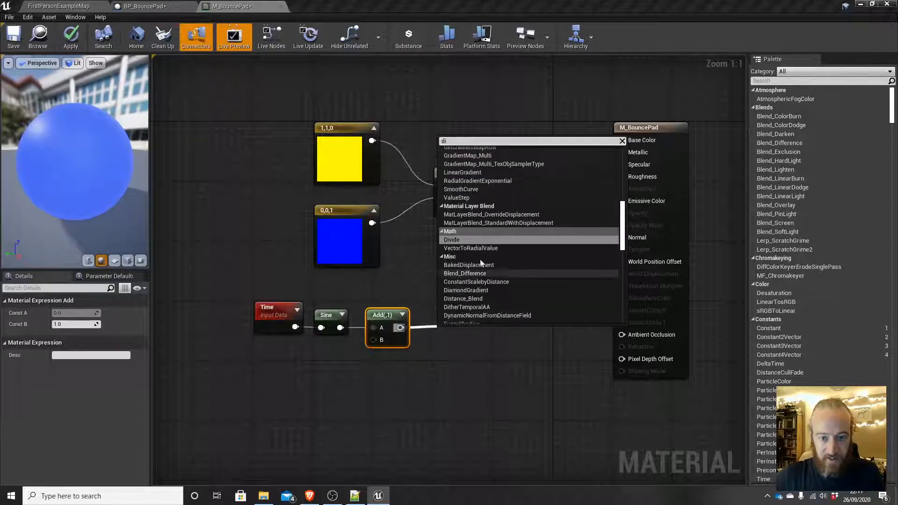
{"action": "left_click", "coordinate": [470, 240]}
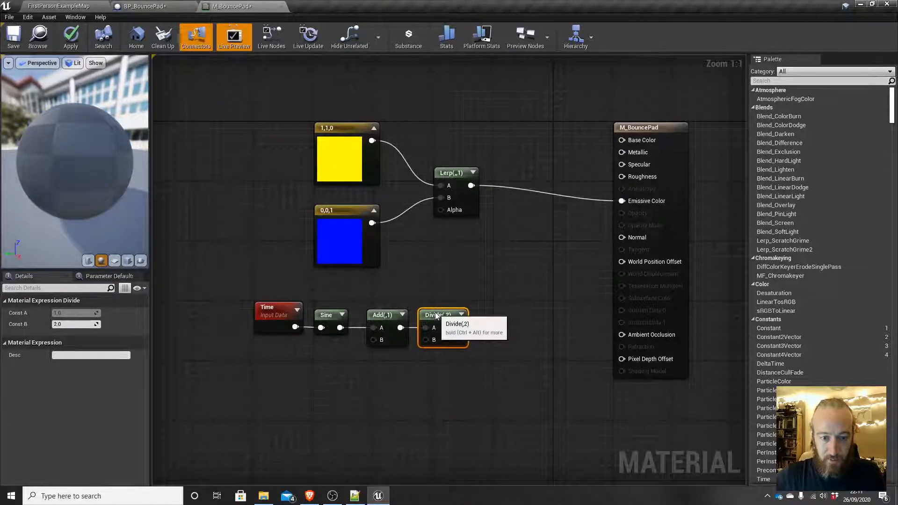
{"action": "left_click_drag", "start_coordinate": [460, 327], "coordinate": [474, 267]}
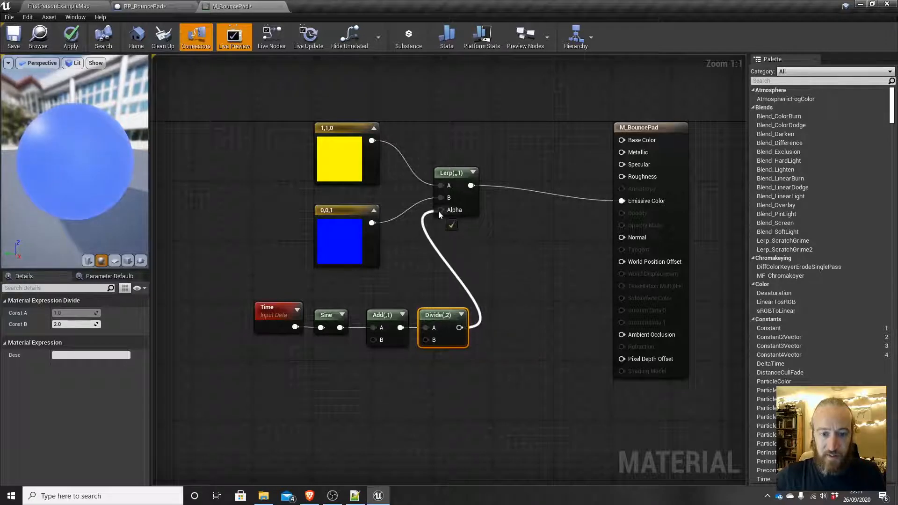
{"action": "left_click_drag", "start_coordinate": [439, 211], "coordinate": [440, 210]}
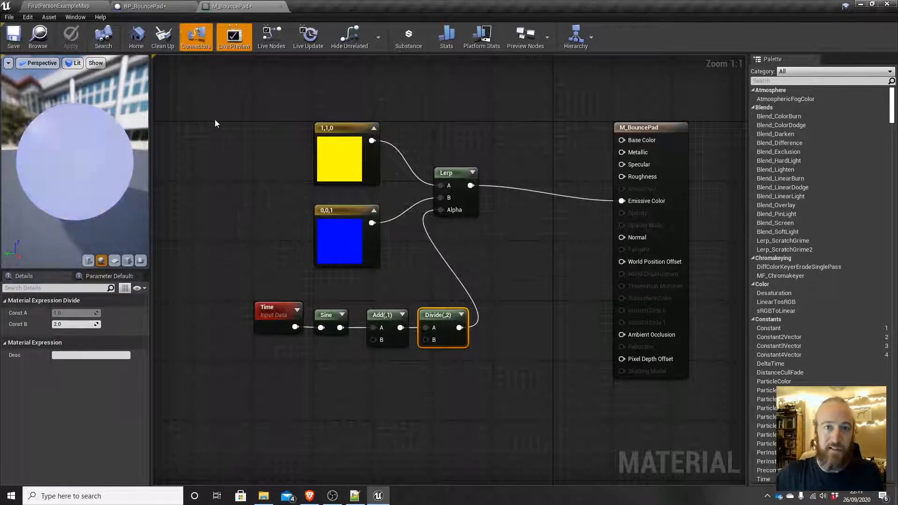
In BP_BouncePad, assign the M_BouncePad material to Element 0 of Cylinder1
{"action": "left_click", "coordinate": [166, 7]}
{"action": "left_click", "coordinate": [438, 252]}
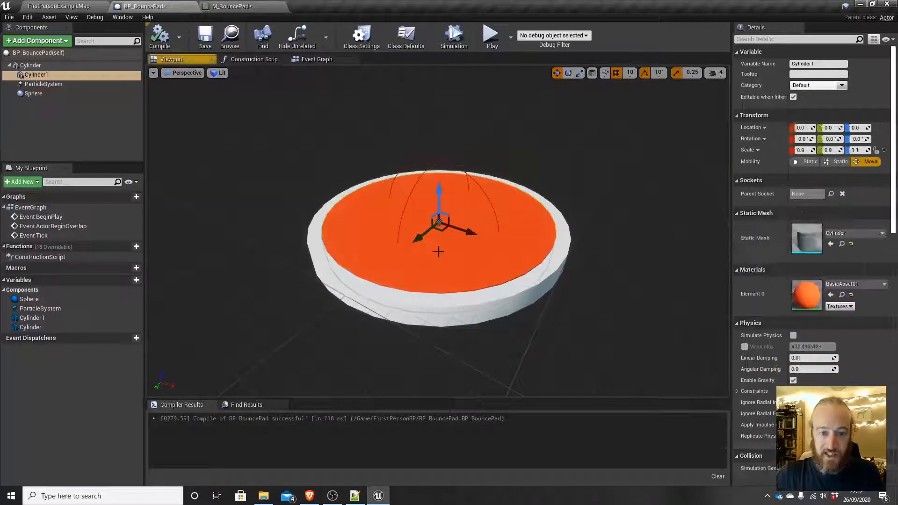
{"action": "left_click", "coordinate": [832, 285]}
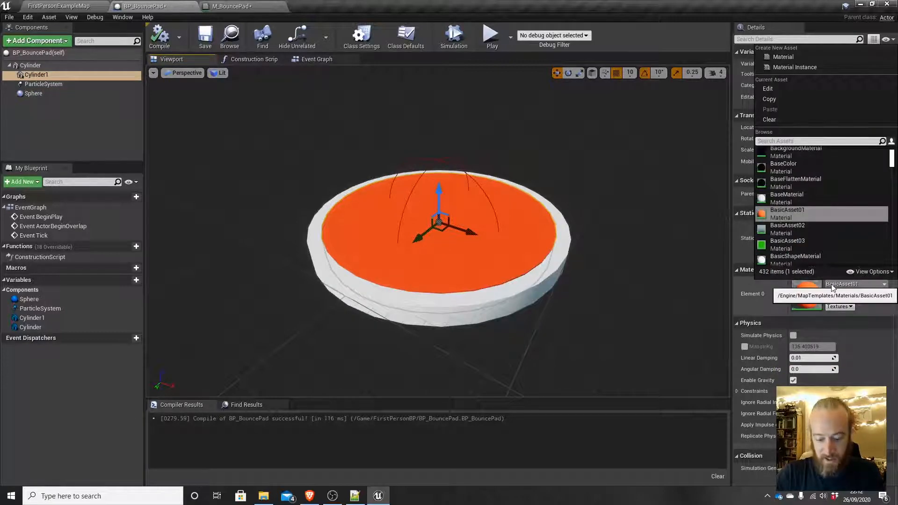
{"action": "type", "text": "M_Bou"}
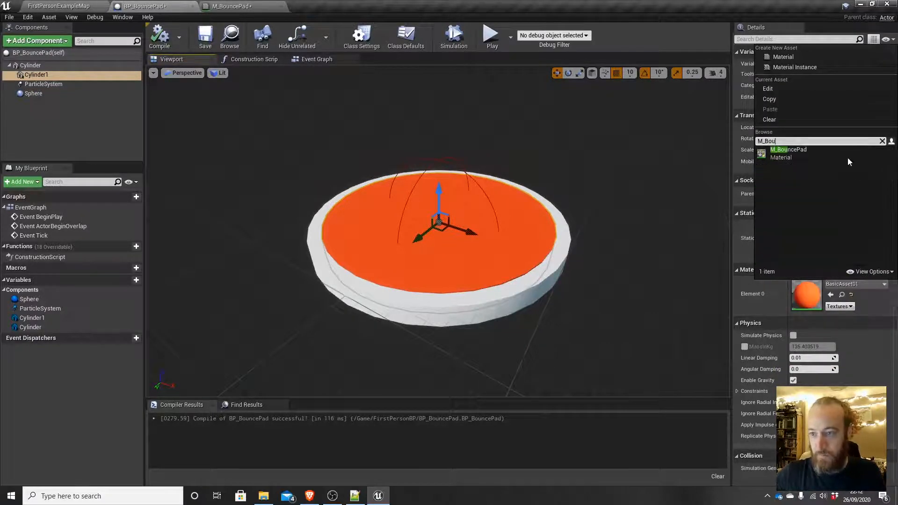
{"action": "left_click", "coordinate": [781, 154]}
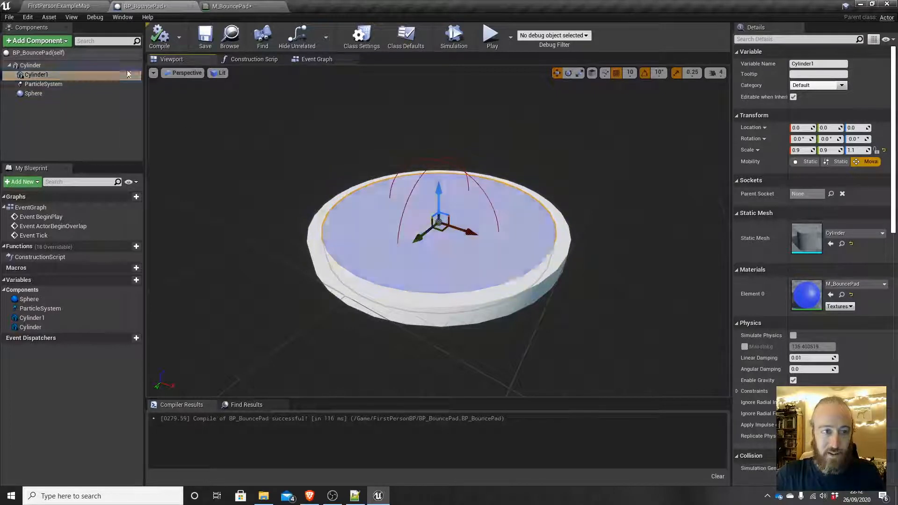
In M_BouncePad, insert a Multiply node between the Lerp output and the Emissive Color input, level with the Lerp node
{"action": "left_click", "coordinate": [243, 7]}
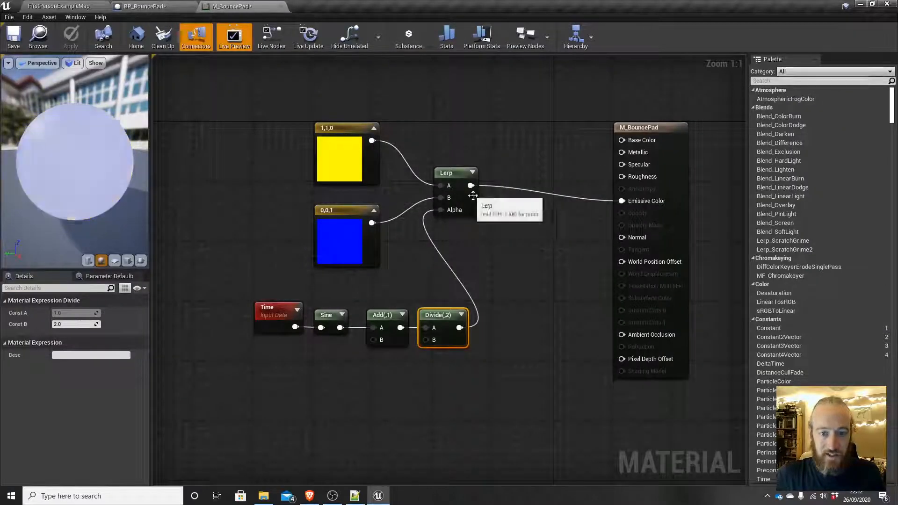
{"action": "right_click_drag", "start_coordinate": [540, 229], "coordinate": [513, 225]}
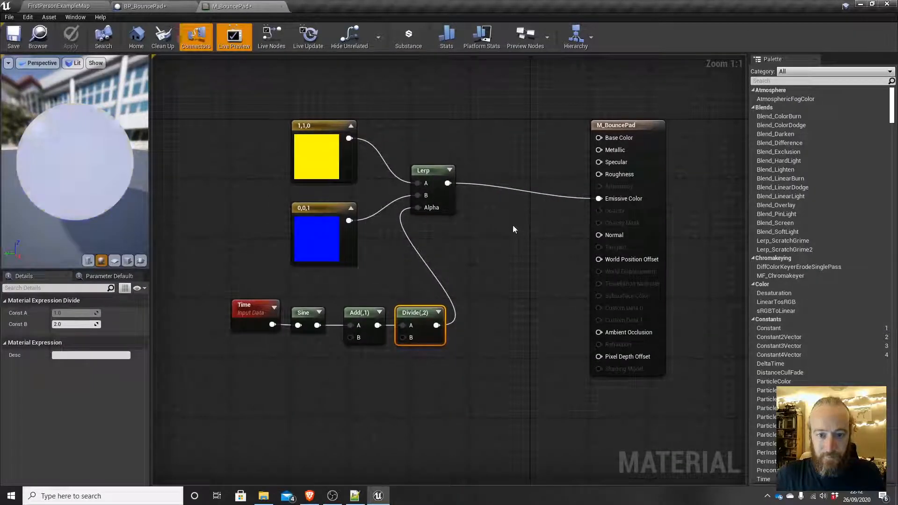
{"action": "left_click", "coordinate": [490, 130]}
{"action": "left_click_drag", "start_coordinate": [447, 184], "coordinate": [477, 171]}
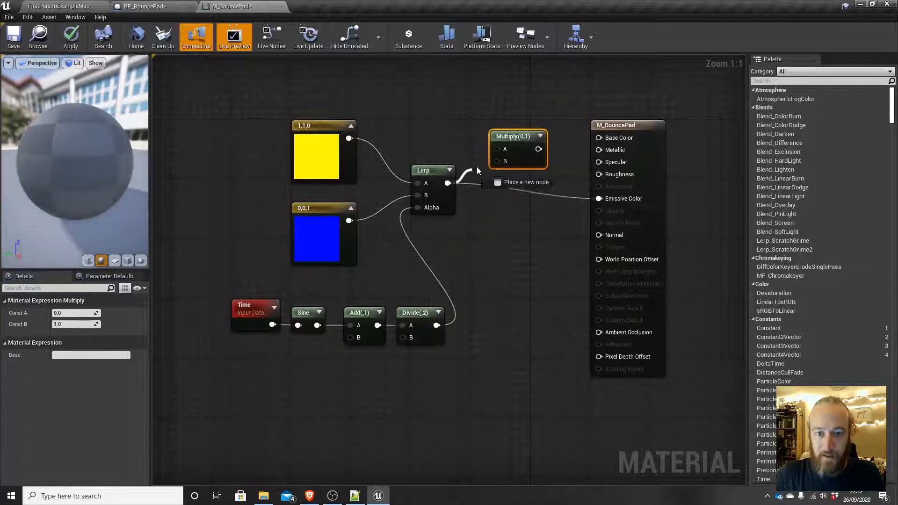
{"action": "left_click_drag", "start_coordinate": [516, 136], "coordinate": [598, 199]}
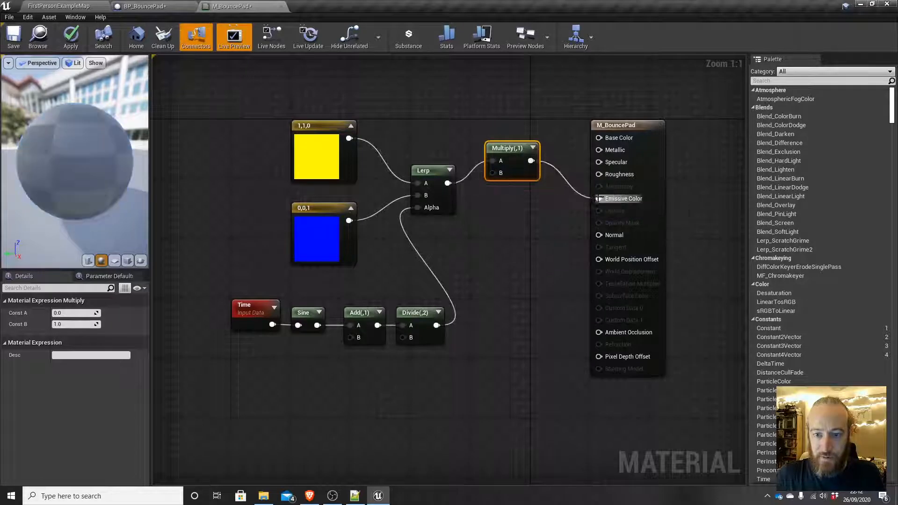
{"action": "left_click_drag", "start_coordinate": [516, 147], "coordinate": [519, 174]}
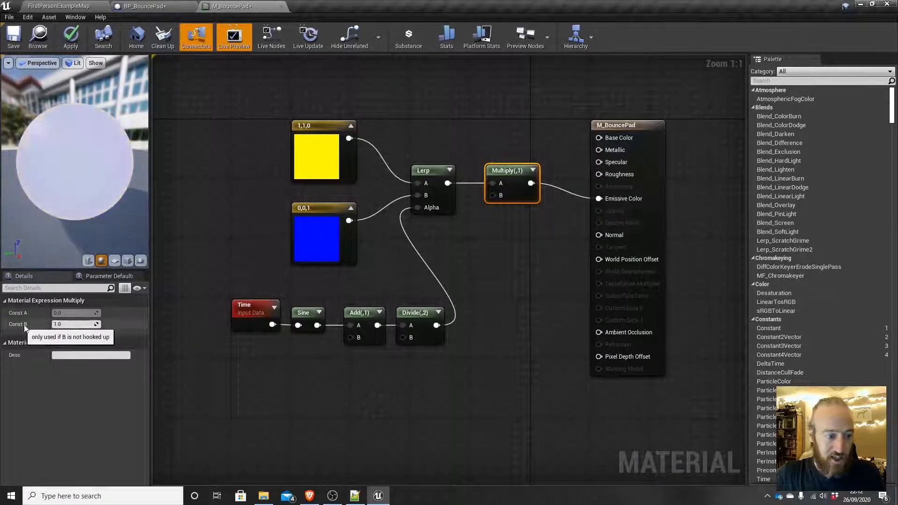
Set the Multiply node's Const B to 5 and apply the material to check the glow in BP_BouncePad
{"action": "left_click", "coordinate": [75, 324]}
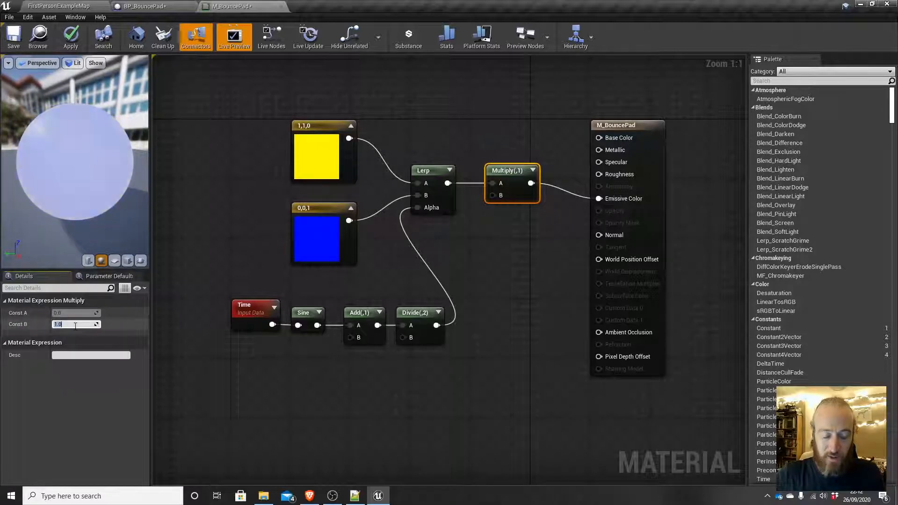
{"action": "type", "text": "5"}
{"action": "key", "text": "Return"}
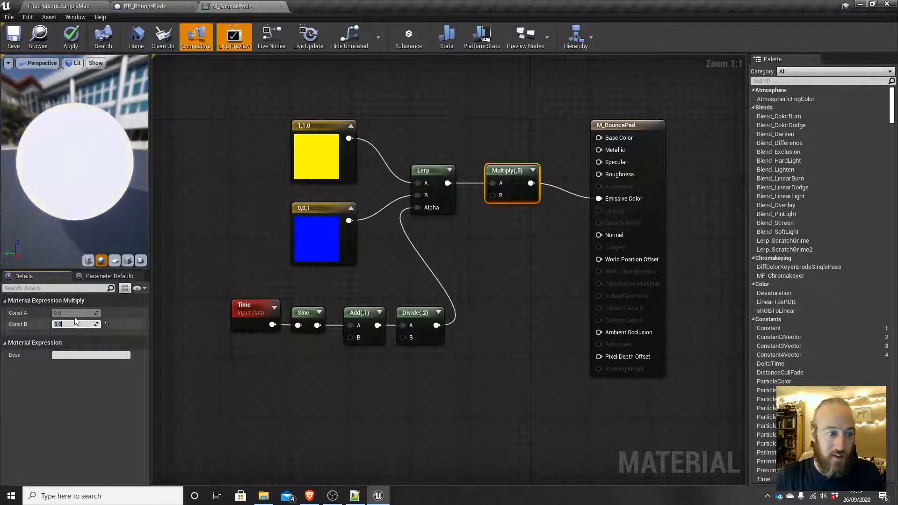
{"action": "left_click", "coordinate": [72, 38]}
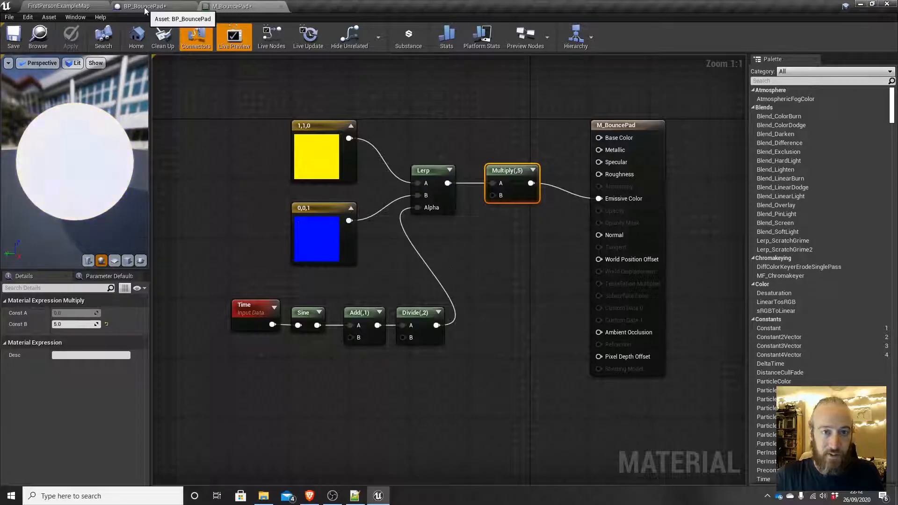
{"action": "left_click", "coordinate": [144, 7]}
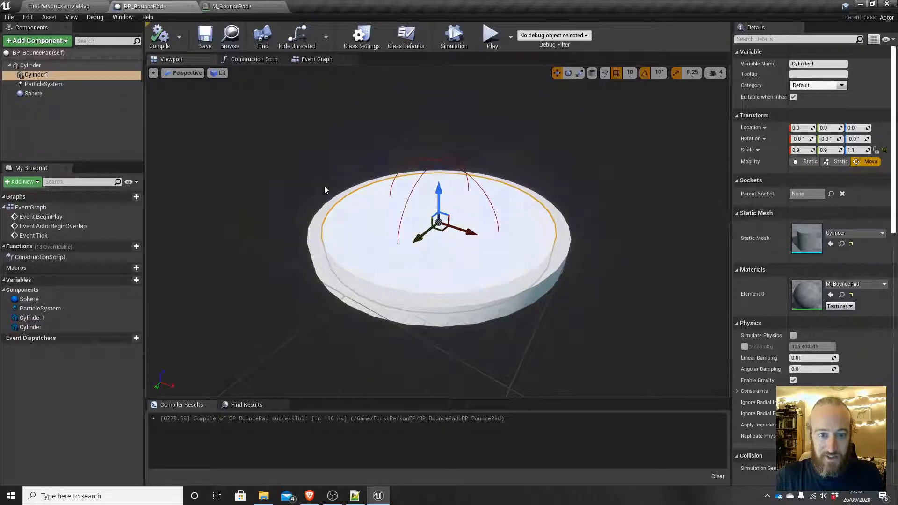
Set the M_BouncePad Multiply node's Const B to 10 and apply the material to check the pad in BP_BouncePad
{"action": "left_click", "coordinate": [229, 6]}
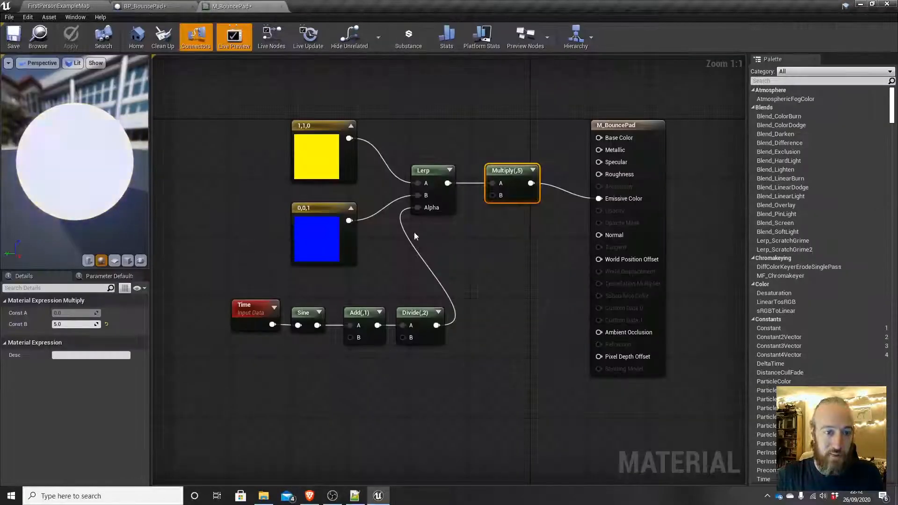
{"action": "left_click", "coordinate": [77, 324]}
{"action": "type", "text": "10"}
{"action": "key", "text": "Return"}
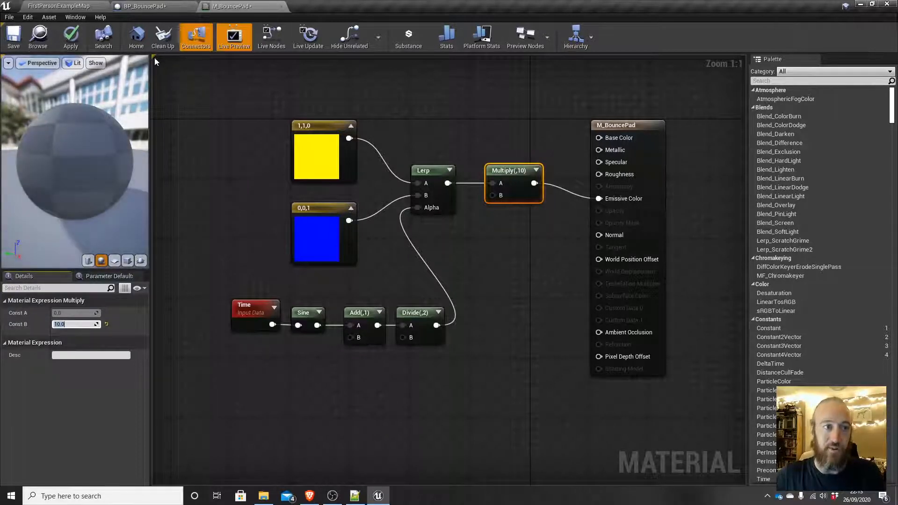
{"action": "left_click", "coordinate": [71, 38]}
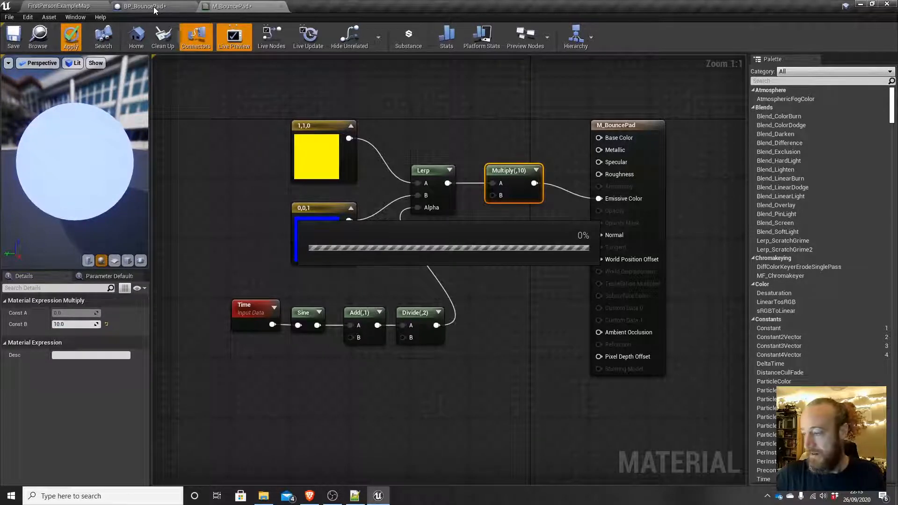
{"action": "left_click", "coordinate": [152, 7]}
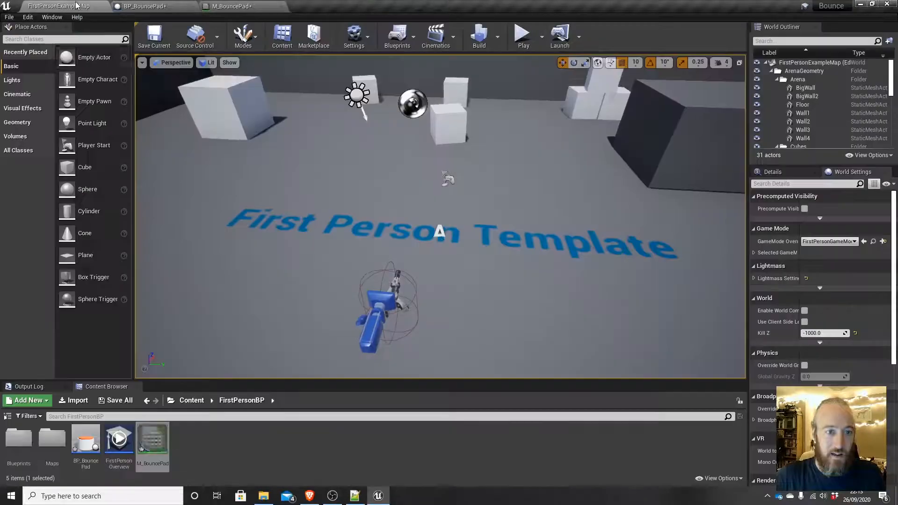
In the FirstPersonBP folder, duplicate the M_BouncePad material and name the copy M_BounceParticles
{"action": "left_click", "coordinate": [58, 6]}
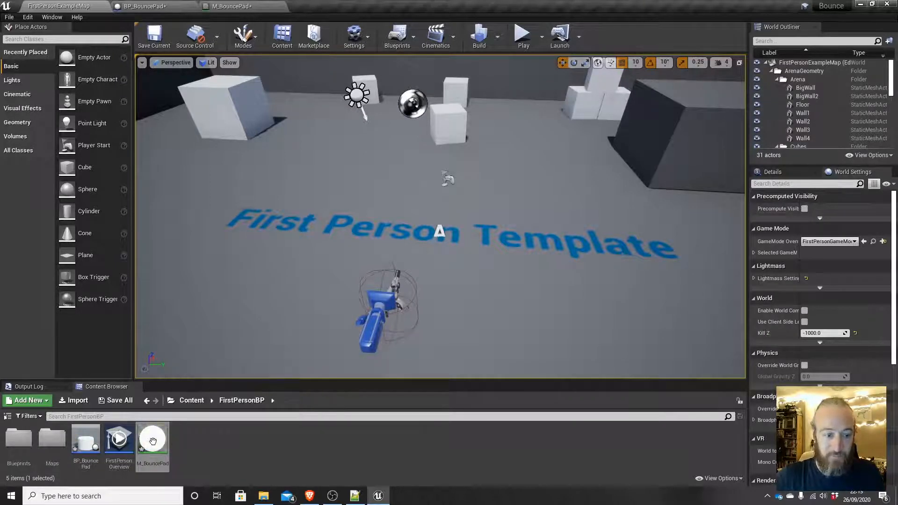
{"action": "right_click", "coordinate": [154, 442]}
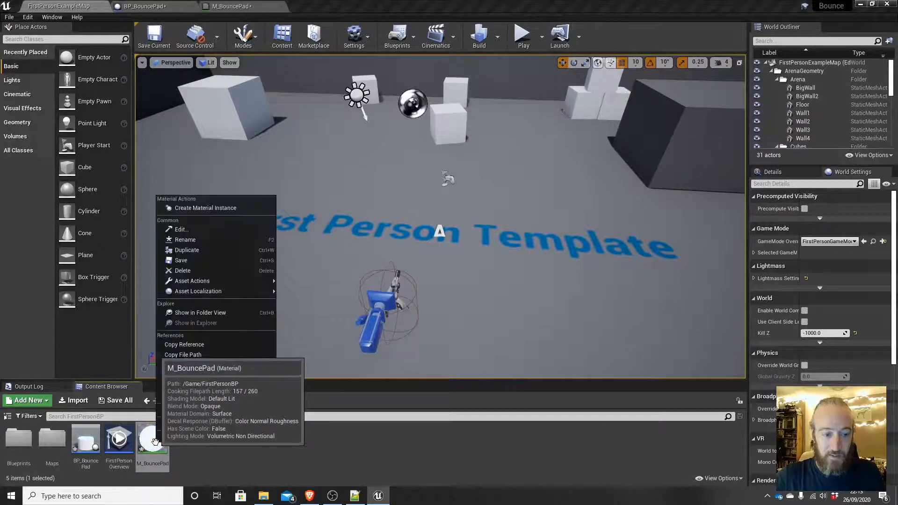
{"action": "left_click", "coordinate": [215, 248]}
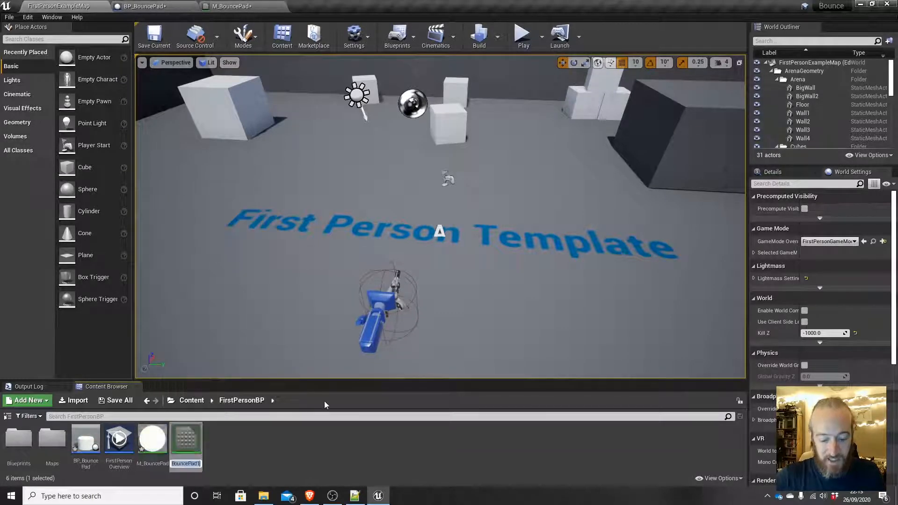
{"action": "type", "text": "M_Bo"}
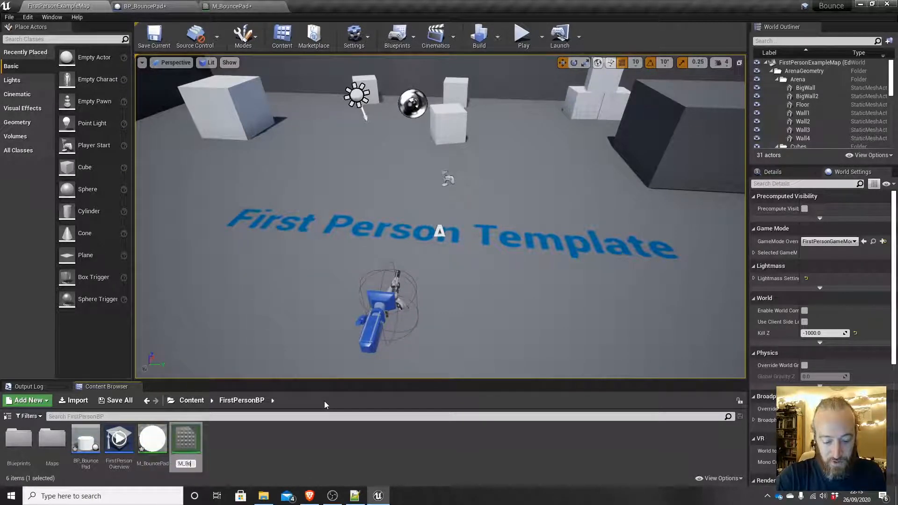
{"action": "type", "text": "uncePadticles"}
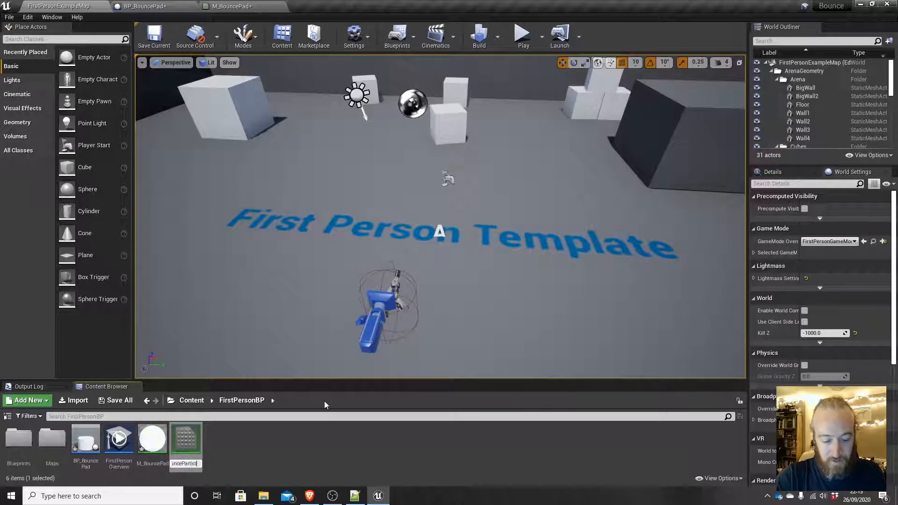
{"action": "key", "text": "Return"}
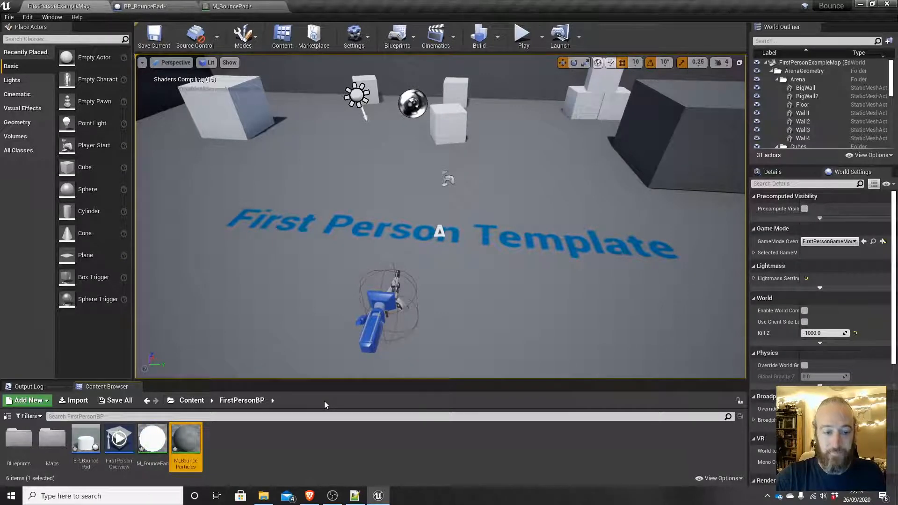
Open the M_BounceParticles material and switch its preview mesh to a plane, turned to face the view
{"action": "double_click", "coordinate": [188, 445]}
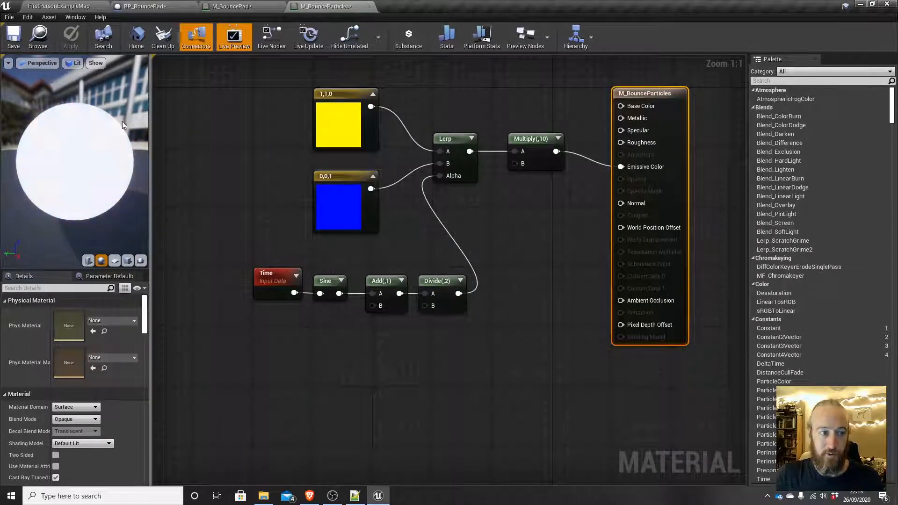
{"action": "left_click_drag", "start_coordinate": [122, 122], "coordinate": [20, 145]}
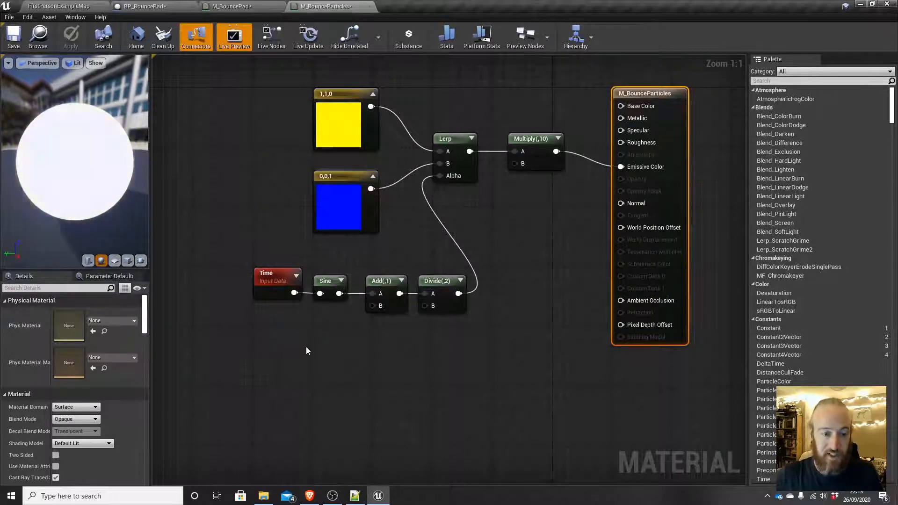
{"action": "left_click", "coordinate": [114, 262]}
{"action": "left_click_drag", "start_coordinate": [71, 153], "coordinate": [91, 156]}
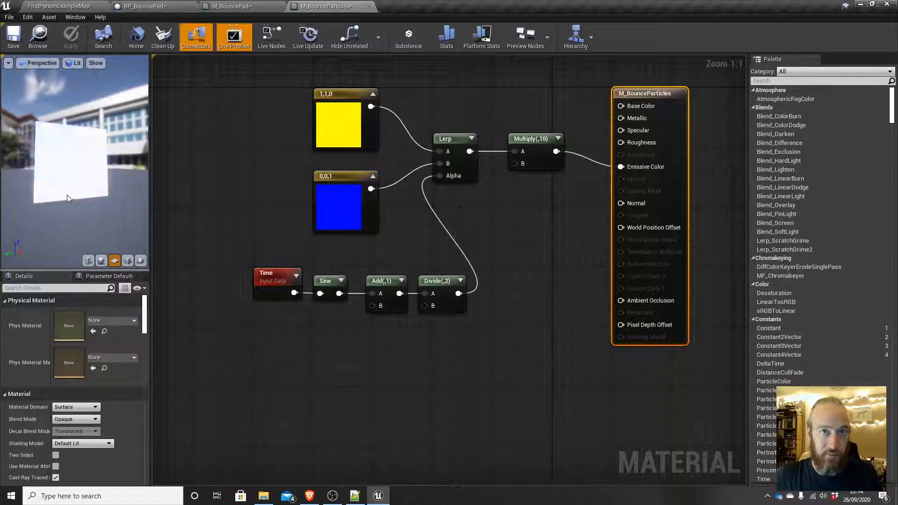
Add a Texture Sample node to the M_BounceParticles graph, below the Time and Sine nodes
{"action": "right_click_drag", "start_coordinate": [298, 381], "coordinate": [294, 356]}
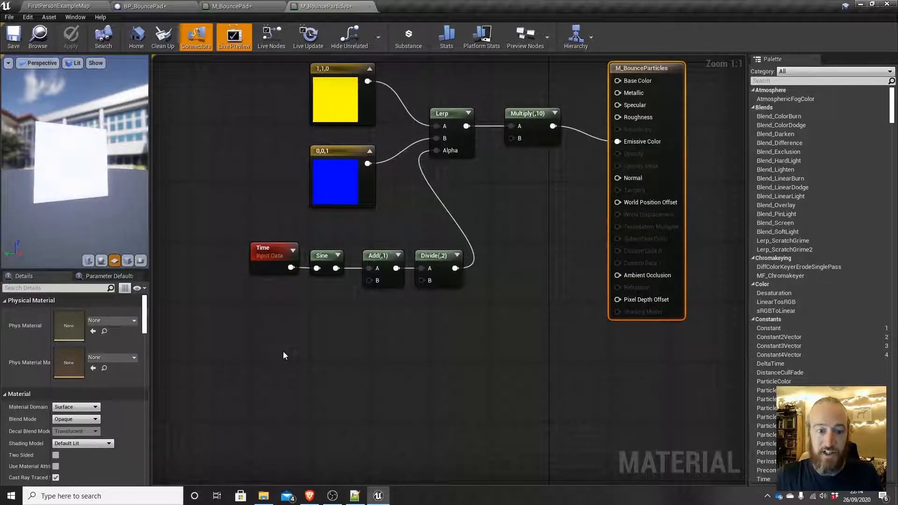
{"action": "left_click", "coordinate": [298, 340]}
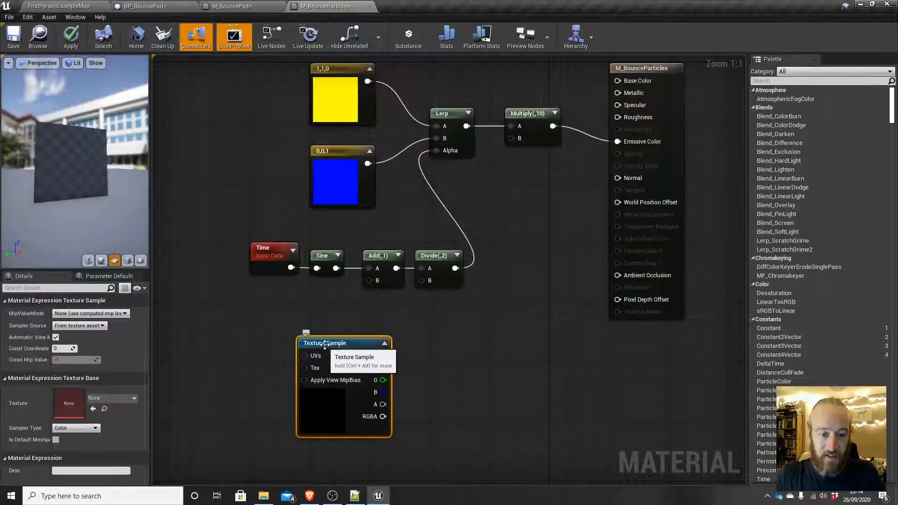
{"action": "left_click_drag", "start_coordinate": [341, 342], "coordinate": [293, 367]}
{"action": "right_click_drag", "start_coordinate": [293, 368], "coordinate": [324, 282]}
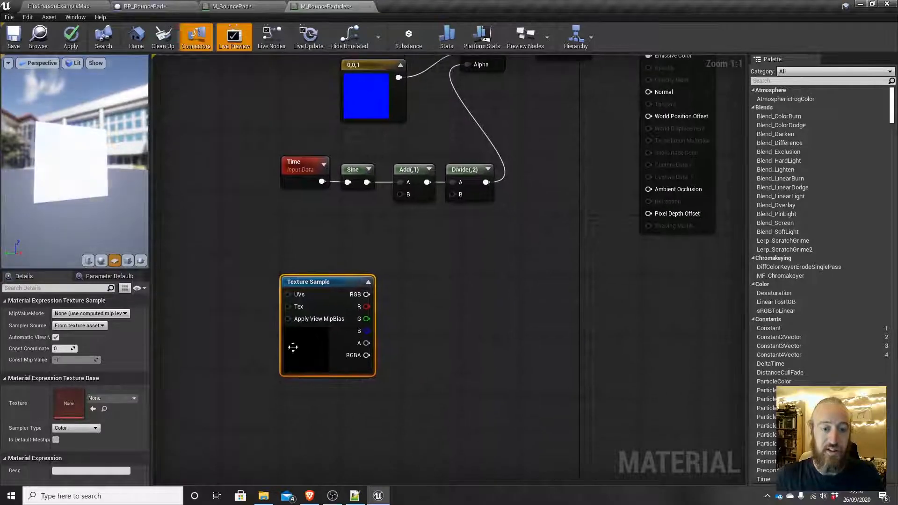
Assign the engine texture VirtualJoystick_Thumb to the Texture Sample node
{"action": "left_click", "coordinate": [109, 399]}
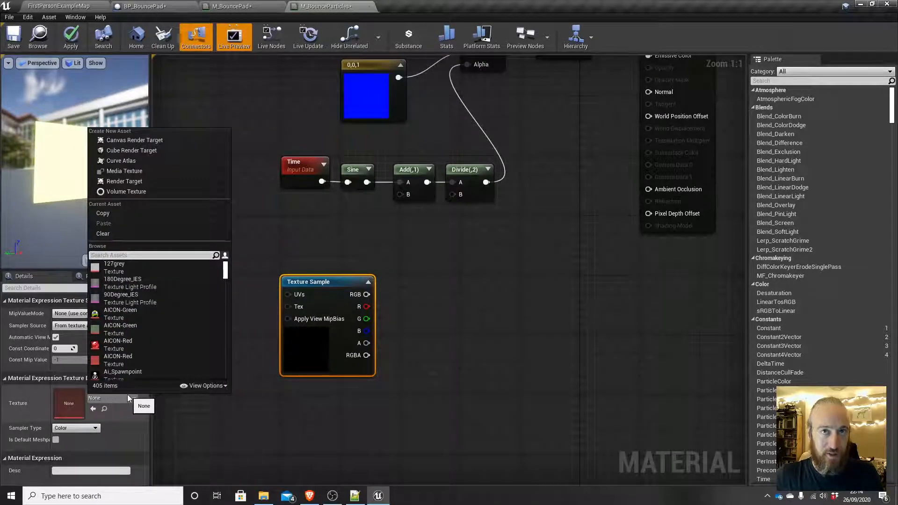
{"action": "left_click", "coordinate": [211, 387]}
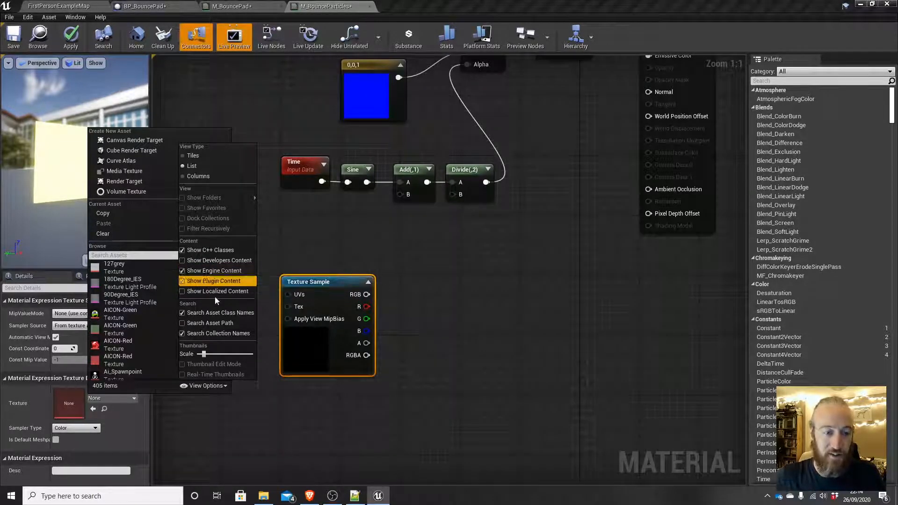
{"action": "left_click", "coordinate": [173, 435]}
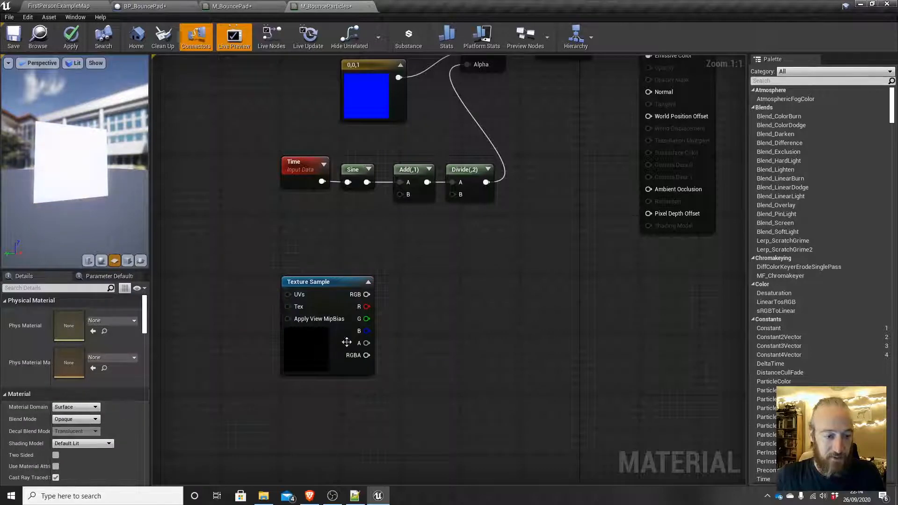
{"action": "left_click", "coordinate": [297, 354]}
{"action": "left_click", "coordinate": [106, 395]}
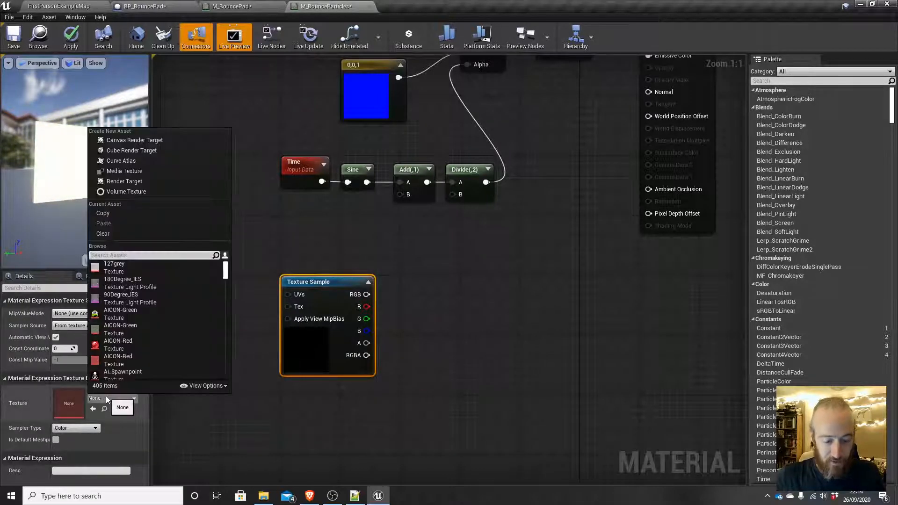
{"action": "type", "text": "virtual"}
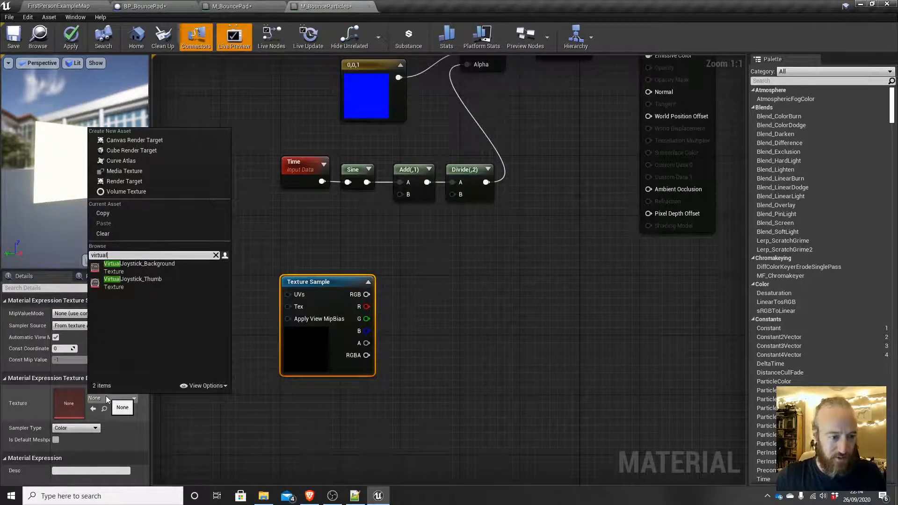
{"action": "left_click", "coordinate": [142, 280]}
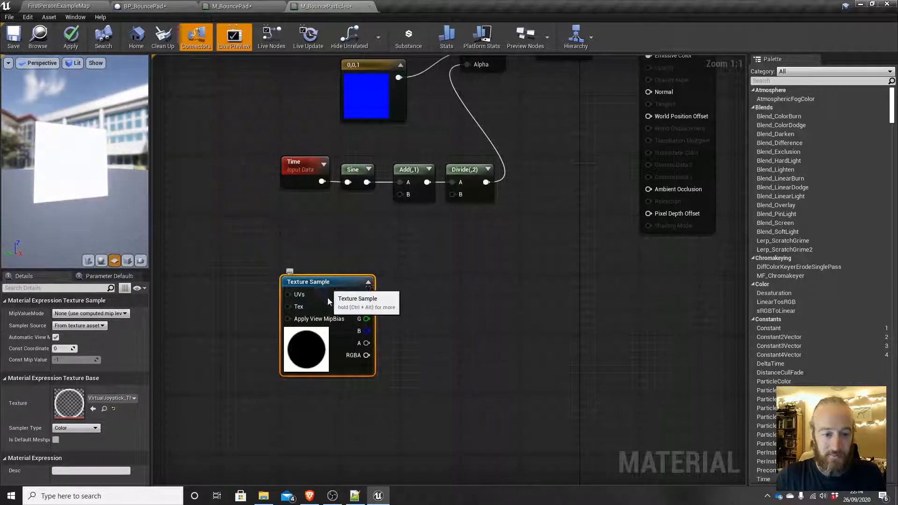
Move the Texture Sample node further down and add a Particle Color node between it and the Time node
{"action": "left_click_drag", "start_coordinate": [326, 287], "coordinate": [326, 339]}
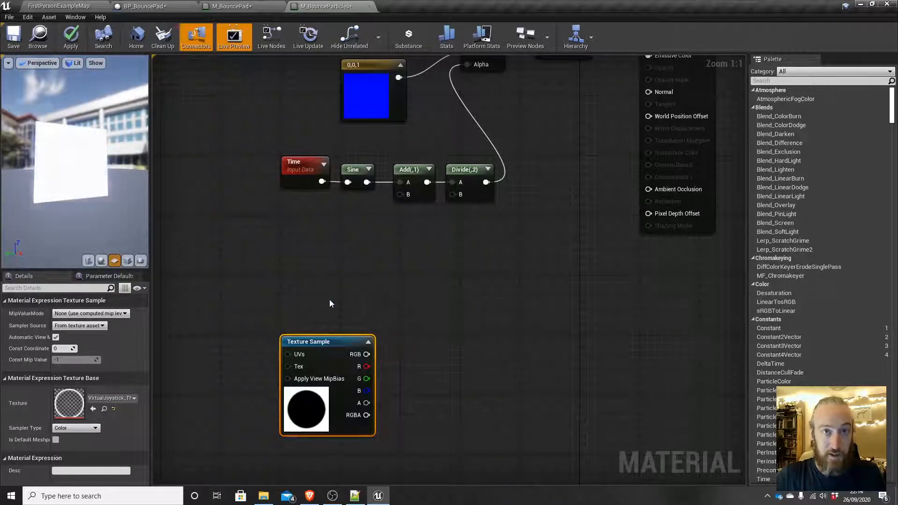
{"action": "right_click_drag", "start_coordinate": [335, 274], "coordinate": [359, 262]}
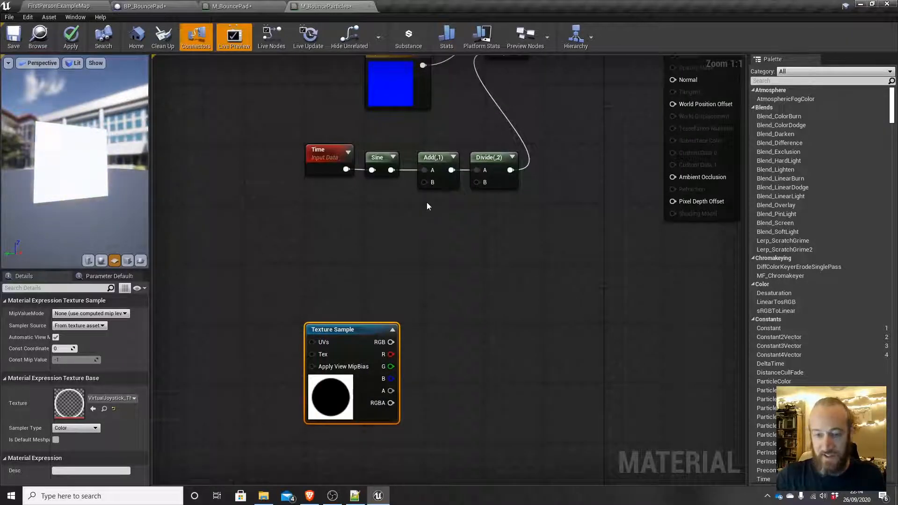
{"action": "right_click", "coordinate": [310, 223]}
{"action": "type", "text": "particle"}
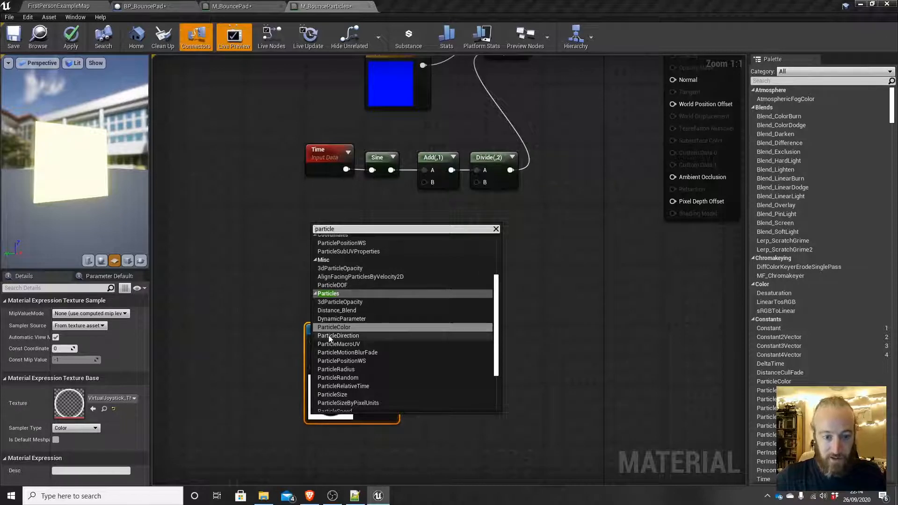
{"action": "left_click", "coordinate": [337, 327]}
{"action": "left_click_drag", "start_coordinate": [336, 228], "coordinate": [331, 208]}
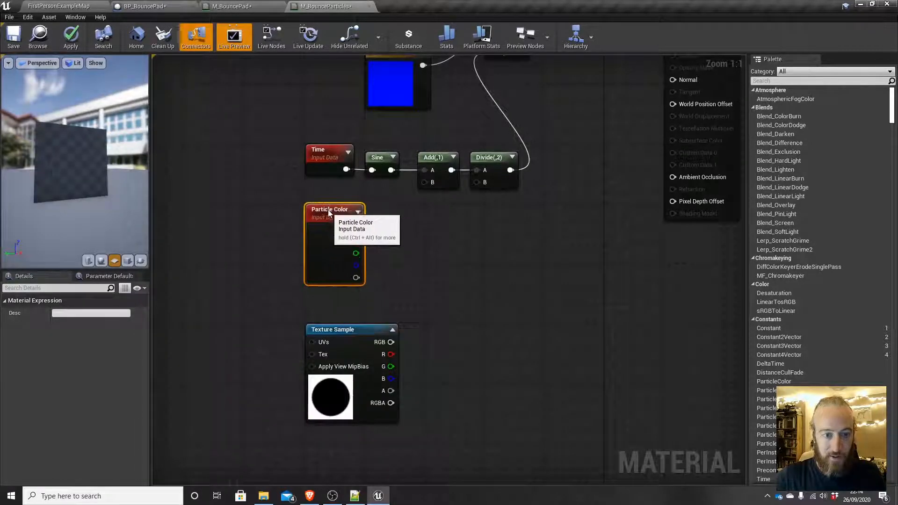
Multiply the Particle Color alpha by the Texture Sample alpha using a new Multiply node placed beside them
{"action": "right_click_drag", "start_coordinate": [441, 296], "coordinate": [407, 285]}
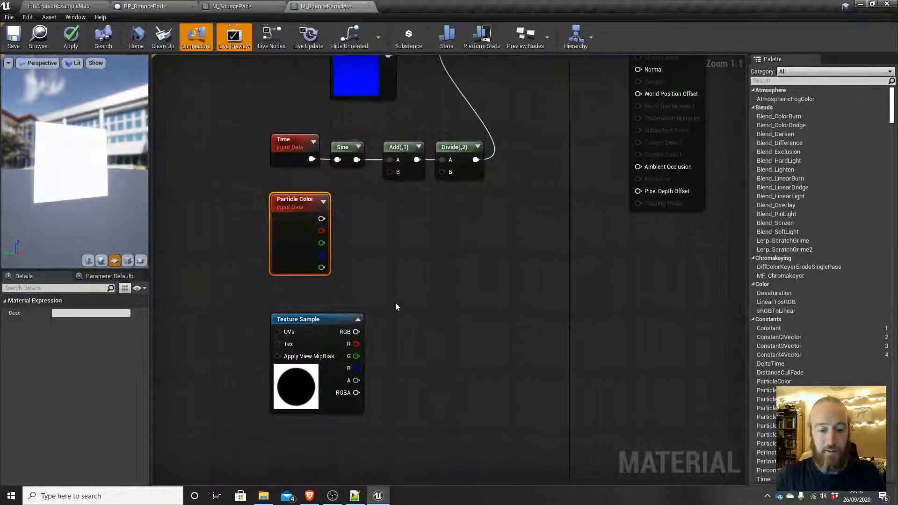
{"action": "left_click_drag", "start_coordinate": [322, 267], "coordinate": [366, 277]}
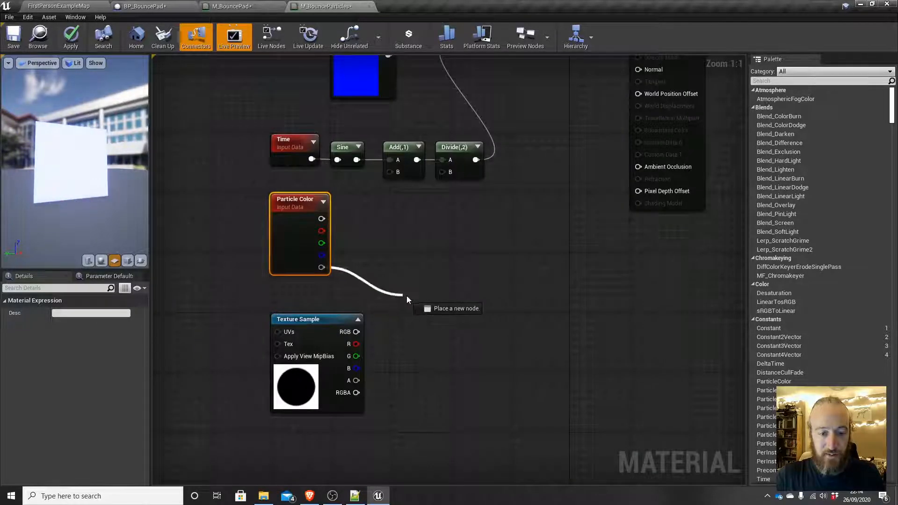
{"action": "left_click_drag", "start_coordinate": [437, 300], "coordinate": [438, 301]}
{"action": "type", "text": "mul"}
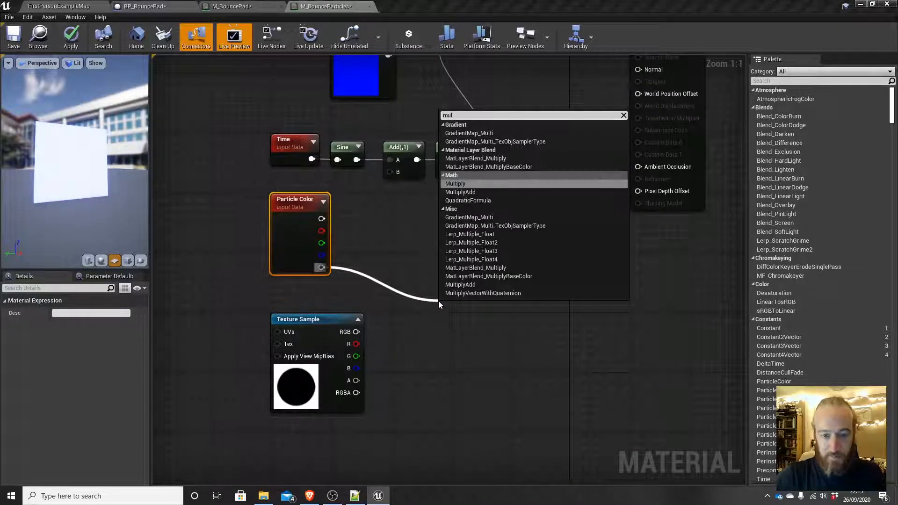
{"action": "left_click", "coordinate": [464, 183]}
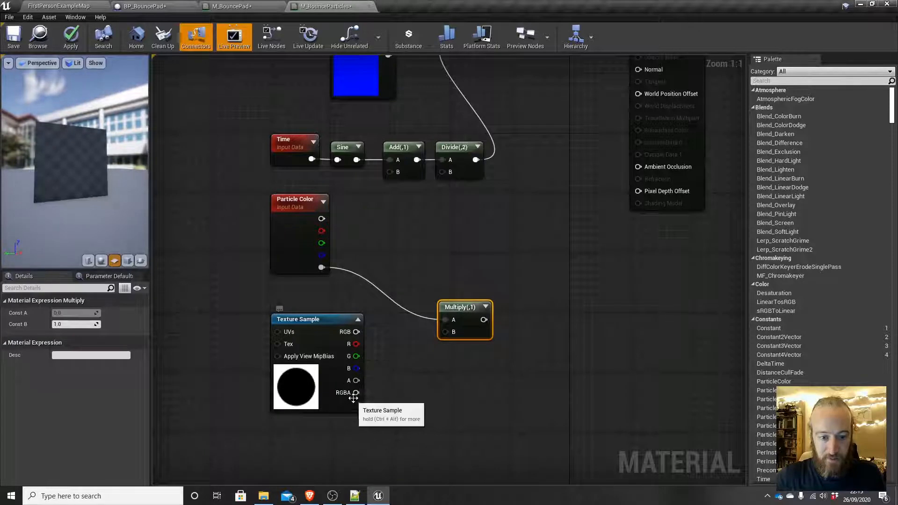
{"action": "left_click_drag", "start_coordinate": [359, 381], "coordinate": [447, 332]}
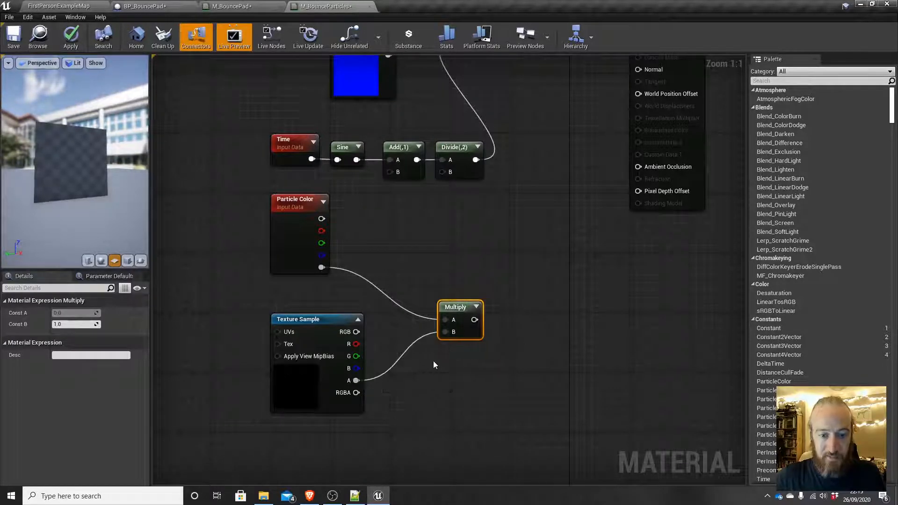
{"action": "left_click_drag", "start_coordinate": [452, 302], "coordinate": [433, 299]}
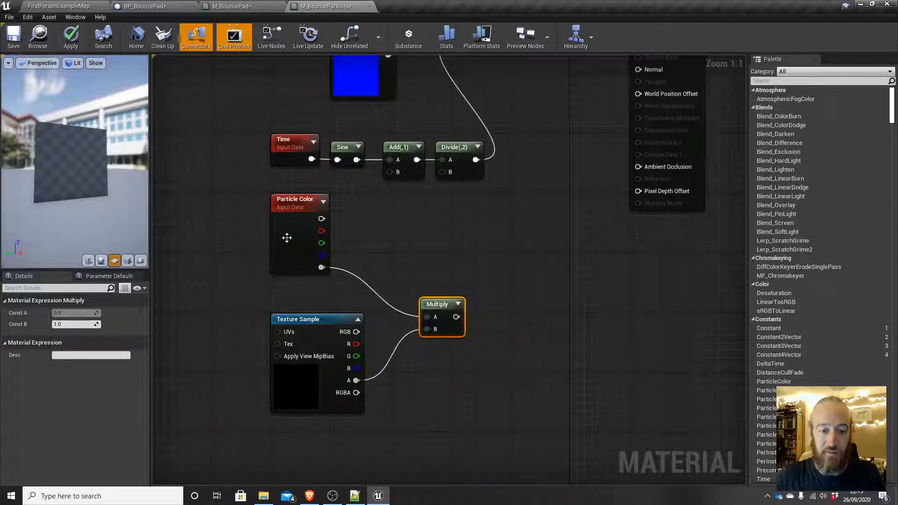
Connect the output of the new alpha Multiply node to the material's Opacity input
{"action": "left_click_drag", "start_coordinate": [257, 192], "coordinate": [338, 272]}
{"action": "left_click_drag", "start_coordinate": [241, 306], "coordinate": [380, 440]}
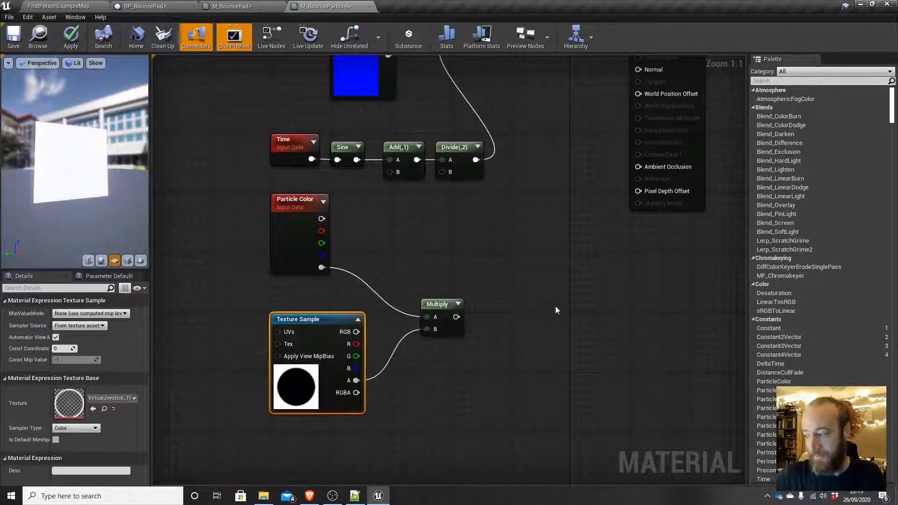
{"action": "right_click_drag", "start_coordinate": [554, 306], "coordinate": [499, 322]}
{"action": "left_click_drag", "start_coordinate": [400, 332], "coordinate": [588, 125]}
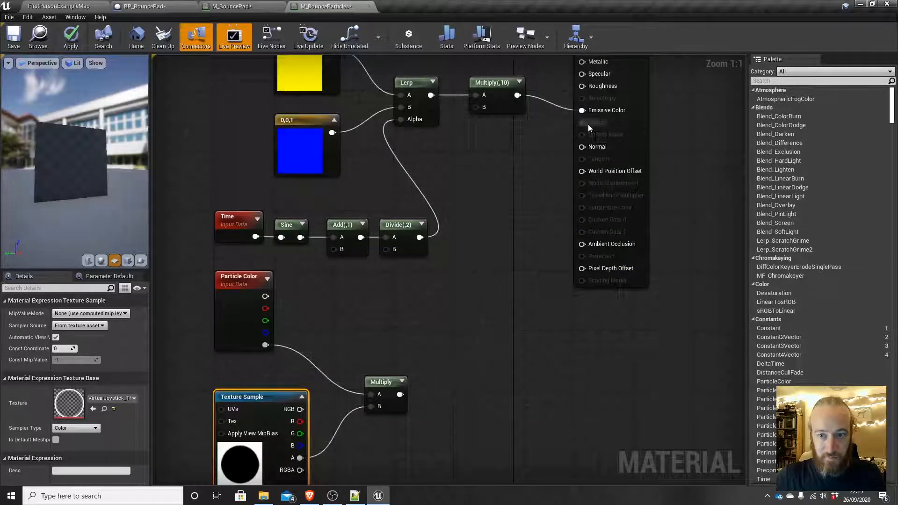
{"action": "right_click_drag", "start_coordinate": [526, 229], "coordinate": [537, 272]}
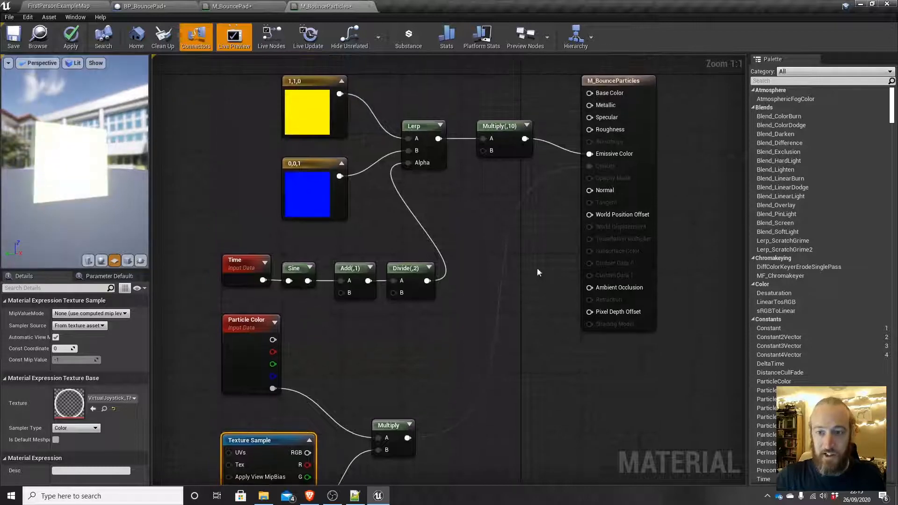
Set the M_BounceParticles material's Blend Mode to Translucent and its Shading Model to Unlit
{"action": "left_click", "coordinate": [639, 82]}
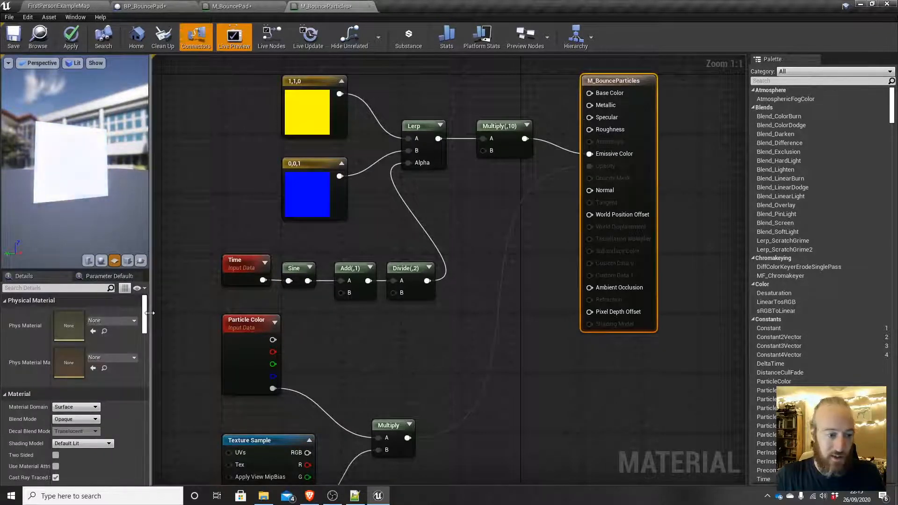
{"action": "left_click", "coordinate": [76, 420]}
{"action": "left_click", "coordinate": [75, 439]}
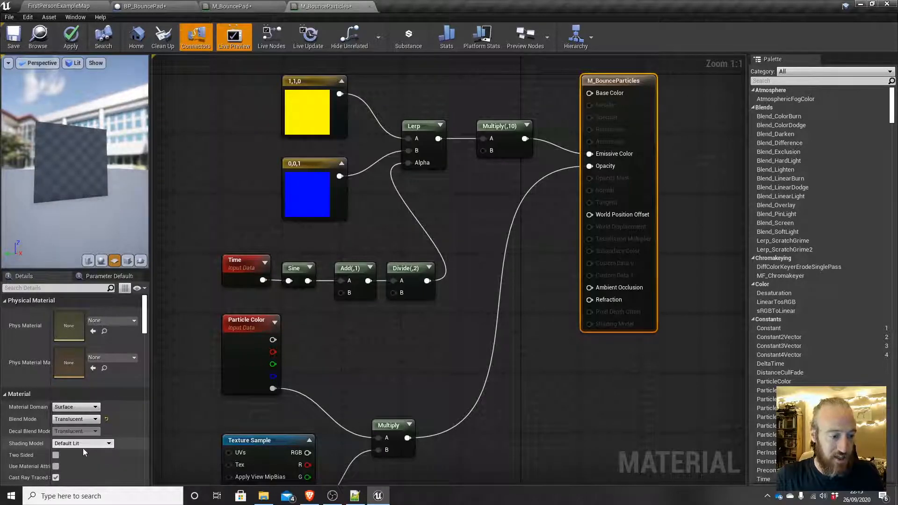
{"action": "left_click", "coordinate": [83, 444]}
{"action": "left_click", "coordinate": [59, 362]}
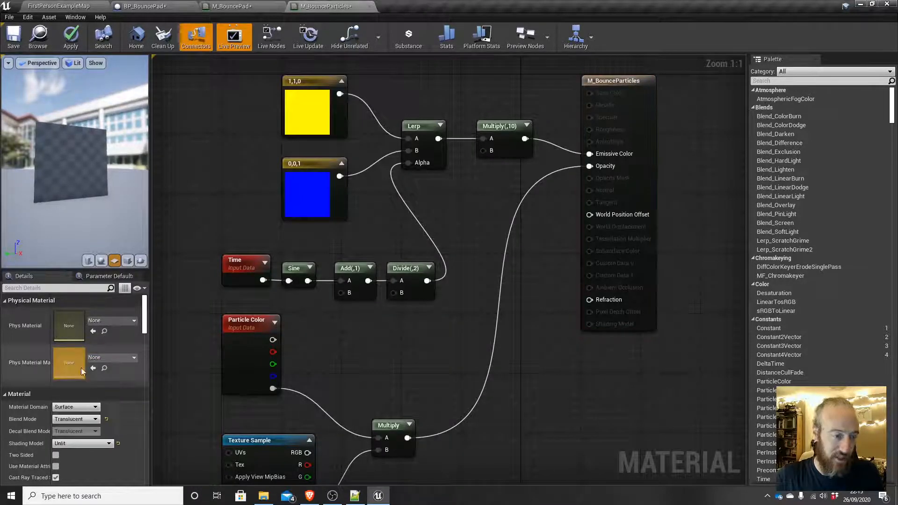
{"action": "right_click_drag", "start_coordinate": [399, 367], "coordinate": [403, 310]}
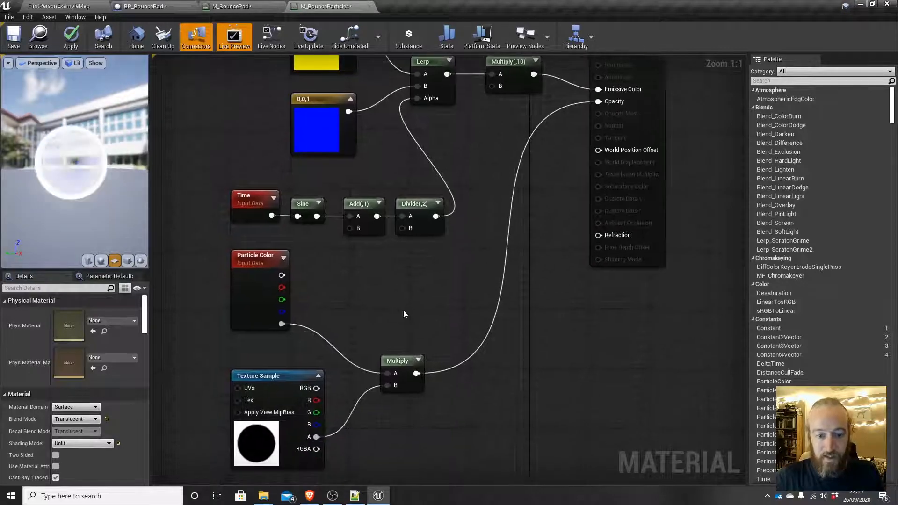
{"action": "scroll", "coordinate": [405, 307], "scroll_direction": "down", "scroll_amount": 1}
{"action": "right_click", "coordinate": [411, 289]}
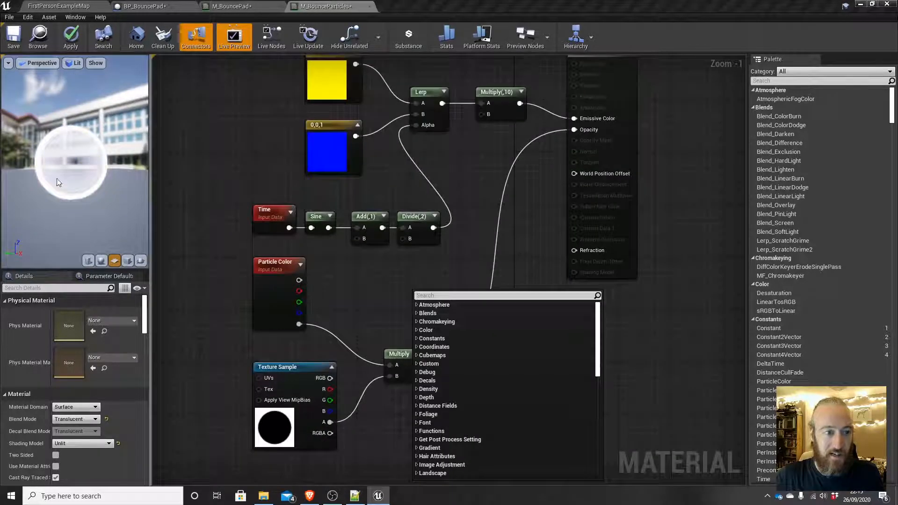
{"action": "left_click", "coordinate": [72, 138]}
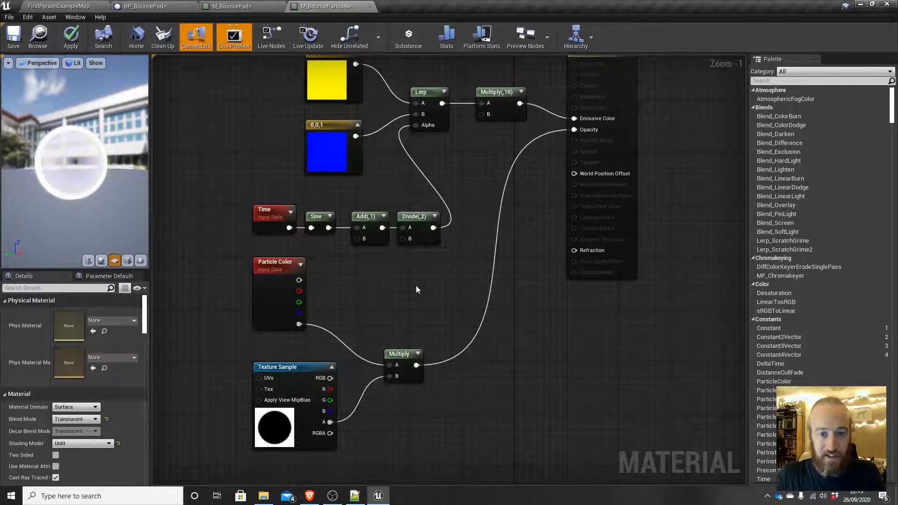
Move the M_BounceParticles result node farther from the node network and select the Multiply(,10) node
{"action": "right_click_drag", "start_coordinate": [529, 250], "coordinate": [507, 296]}
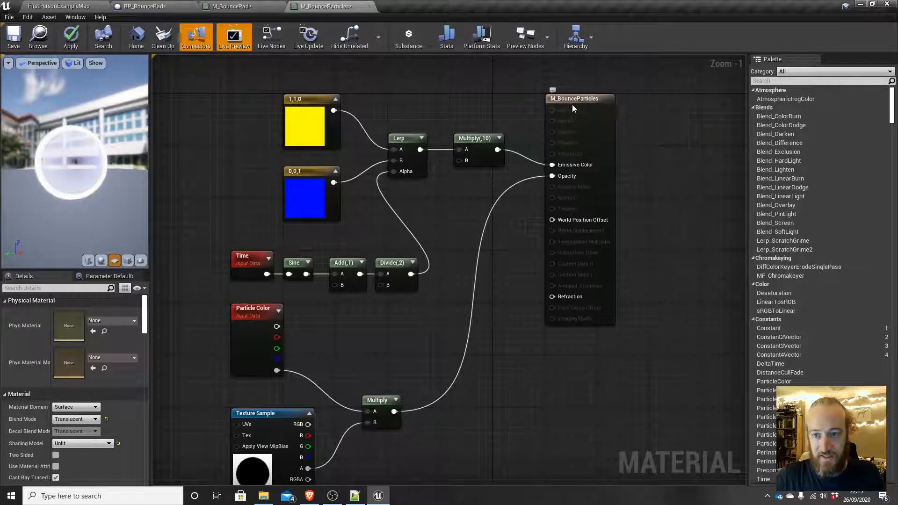
{"action": "left_click_drag", "start_coordinate": [572, 105], "coordinate": [630, 102]}
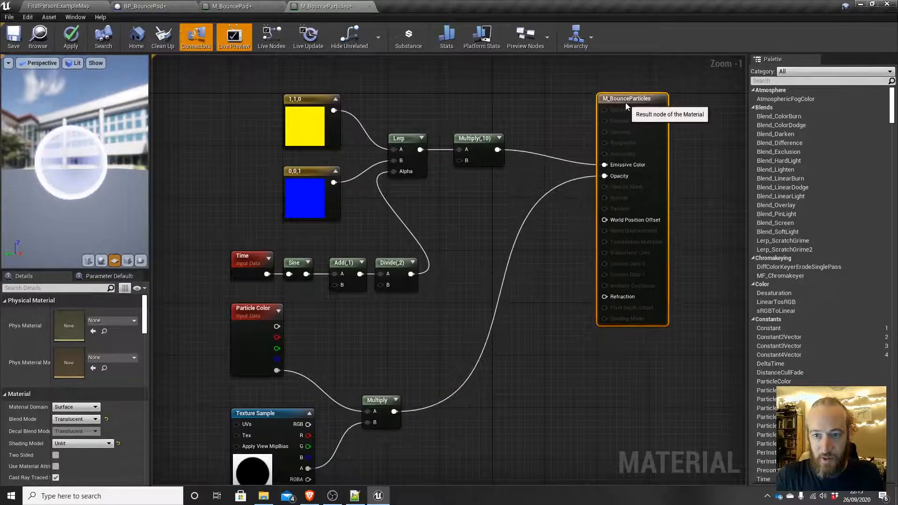
{"action": "left_click_drag", "start_coordinate": [452, 120], "coordinate": [522, 171]}
{"action": "right_click_drag", "start_coordinate": [413, 325], "coordinate": [413, 288]}
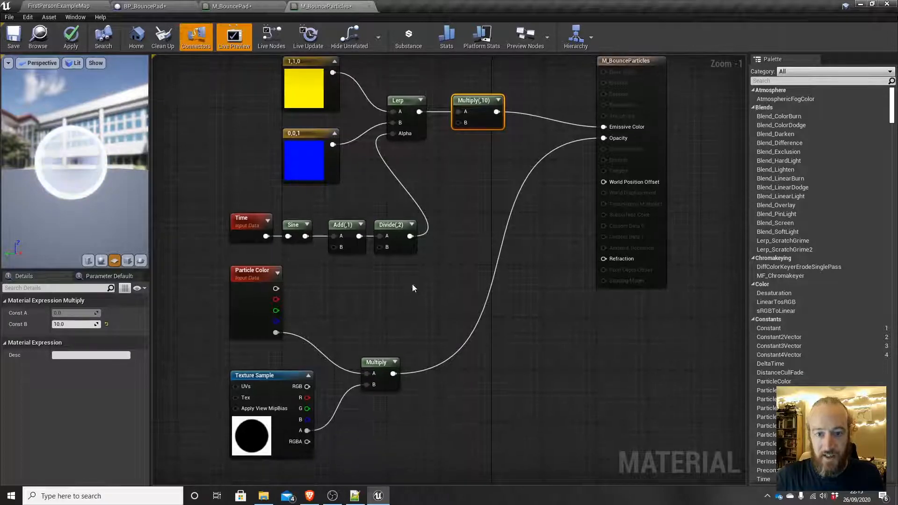
Multiply the Multiply(,10) output by the Texture Sample RGB using a new Multiply node placed below it
{"action": "left_click_drag", "start_coordinate": [497, 112], "coordinate": [469, 256]}
{"action": "type", "text": "multiply"}
{"action": "key", "text": "Return"}
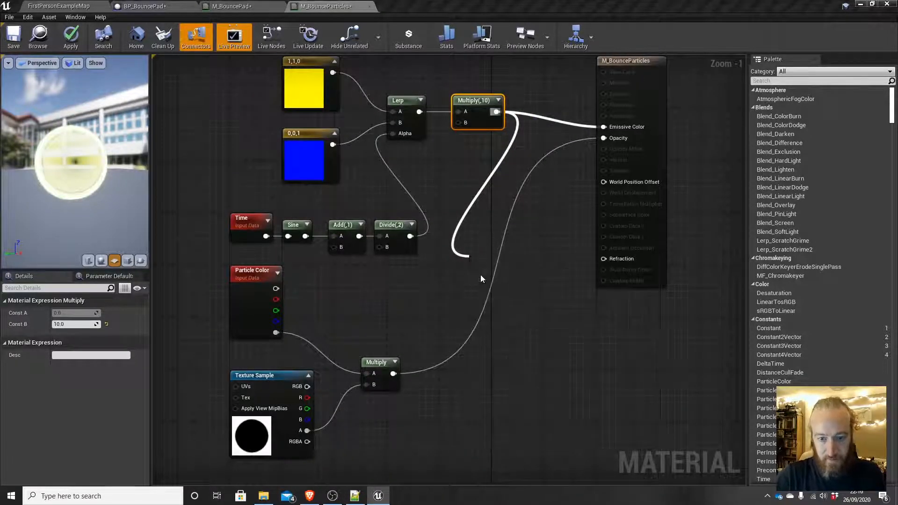
{"action": "left_click_drag", "start_coordinate": [480, 267], "coordinate": [470, 231]}
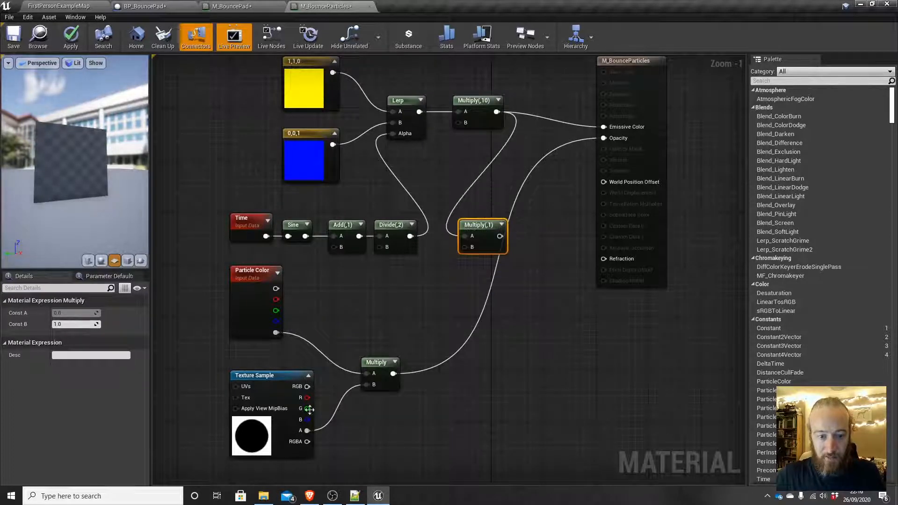
{"action": "left_click_drag", "start_coordinate": [308, 387], "coordinate": [464, 247]}
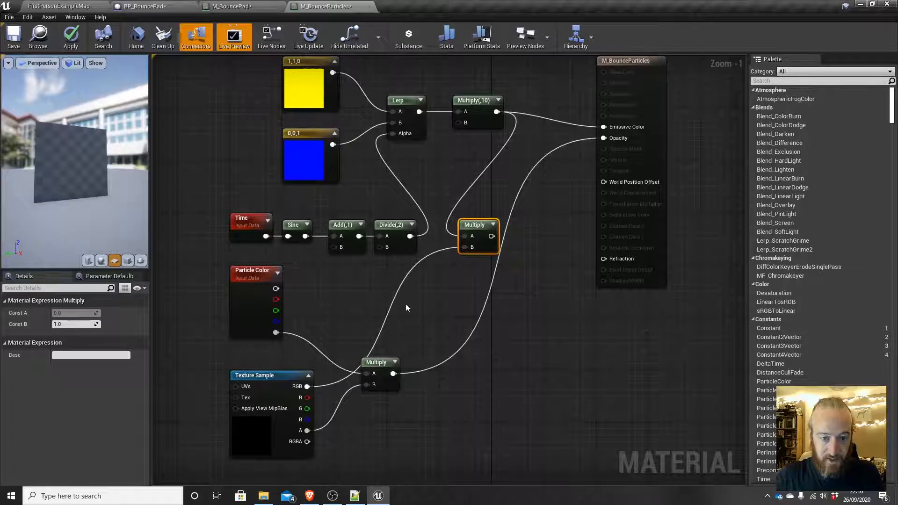
Connect the new Multiply output to Emissive Color, check the preview and apply the M_BounceParticles material
{"action": "left_click_drag", "start_coordinate": [492, 235], "coordinate": [612, 127]}
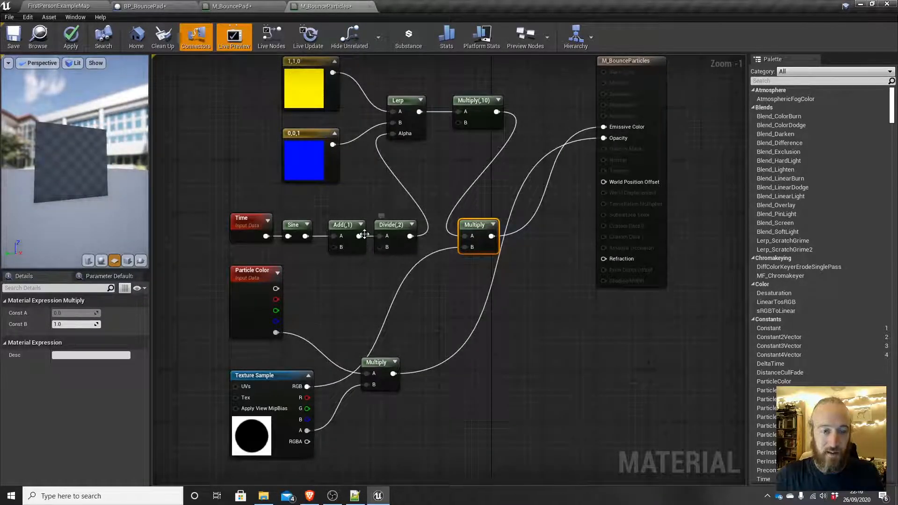
{"action": "left_click_drag", "start_coordinate": [57, 169], "coordinate": [98, 189]}
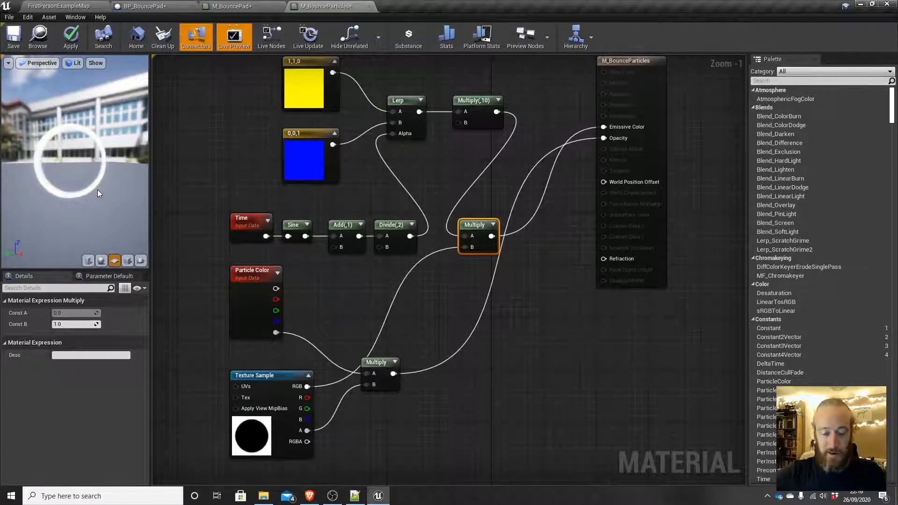
{"action": "left_click", "coordinate": [71, 39]}
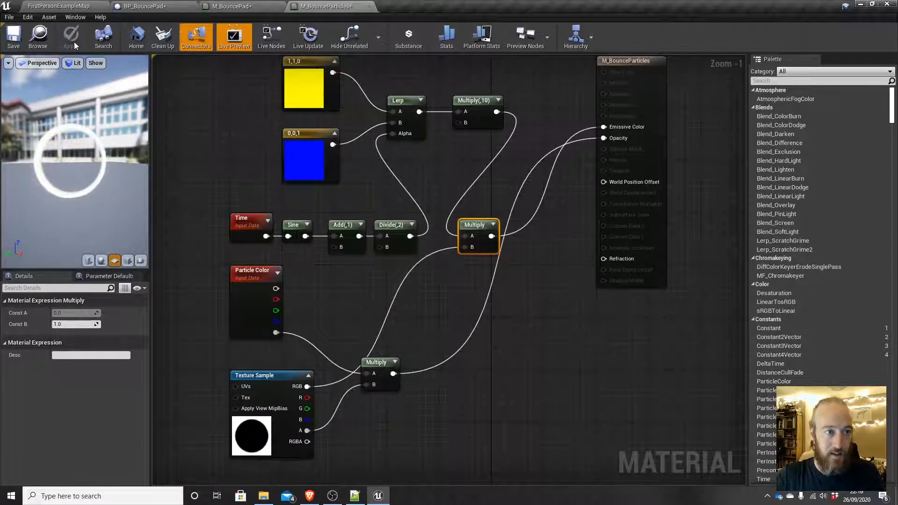
Create a new material named M_BounceOuter in the FirstPersonBP folder and open it for editing
{"action": "left_click", "coordinate": [61, 7]}
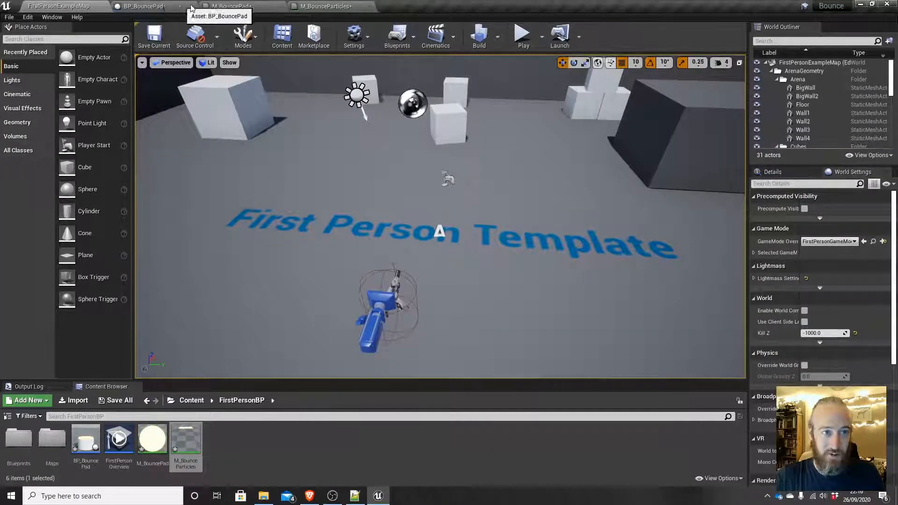
{"action": "left_click", "coordinate": [142, 6]}
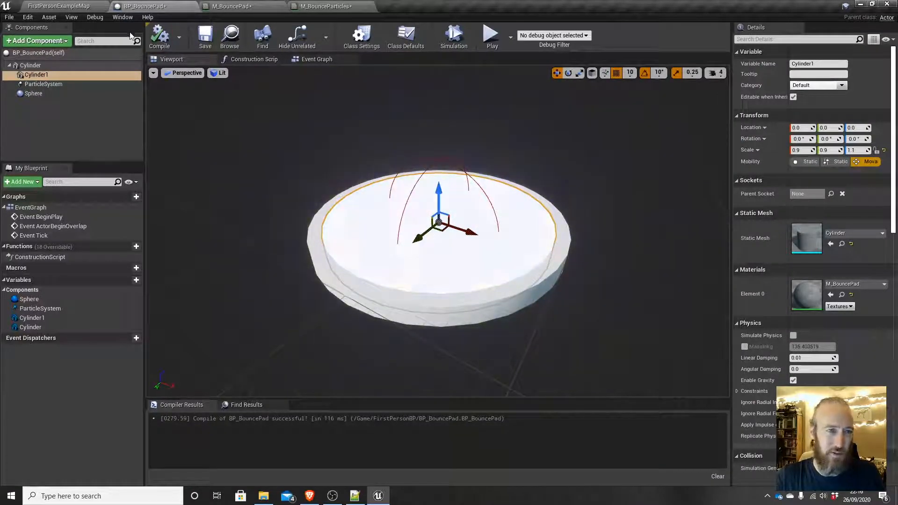
{"action": "left_click", "coordinate": [58, 6]}
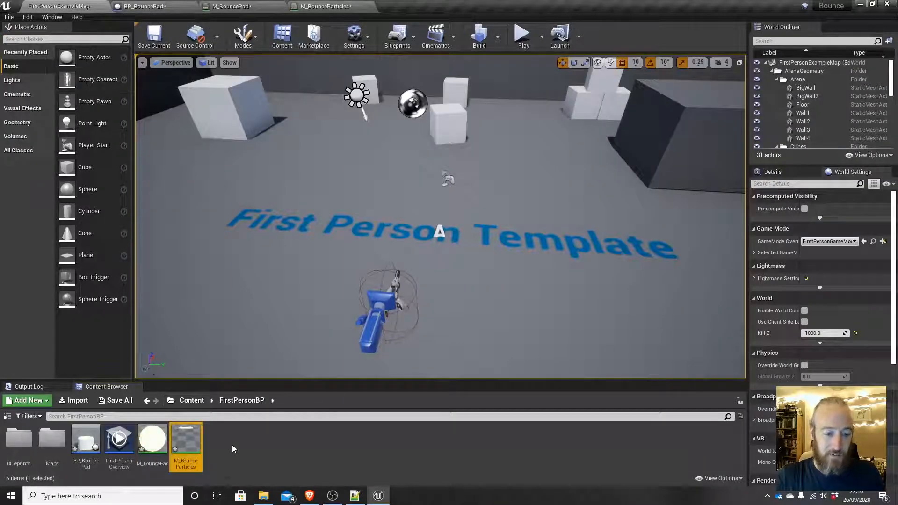
{"action": "right_click", "coordinate": [232, 445]}
{"action": "left_click", "coordinate": [261, 240]}
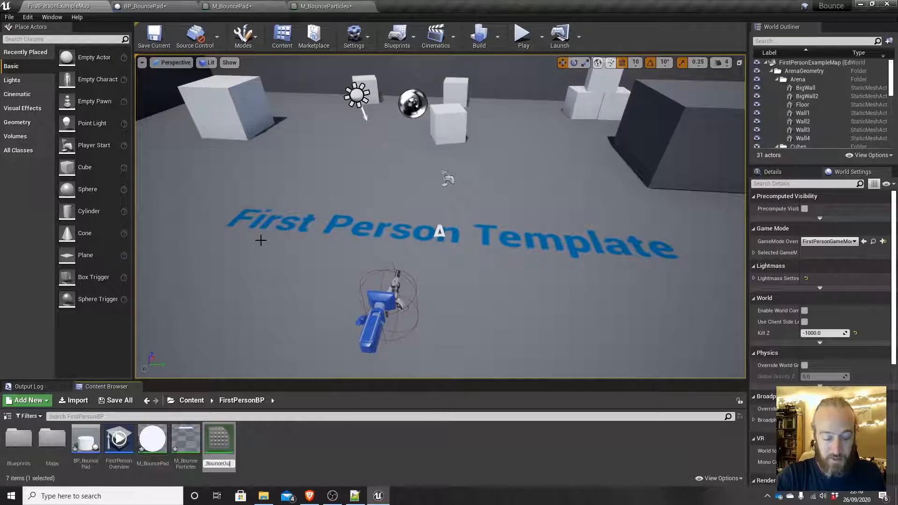
{"action": "type", "text": "M_BounceOuter"}
{"action": "key", "text": "Return"}
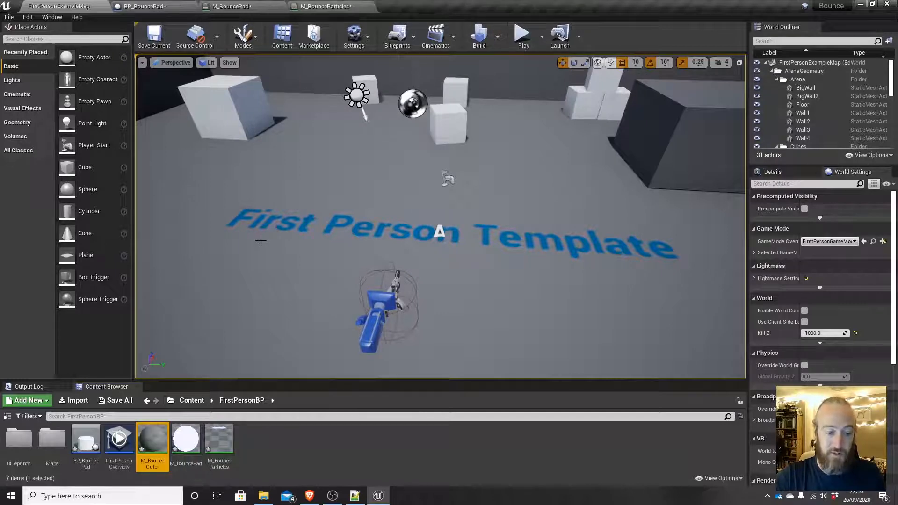
{"action": "double_click", "coordinate": [152, 439]}
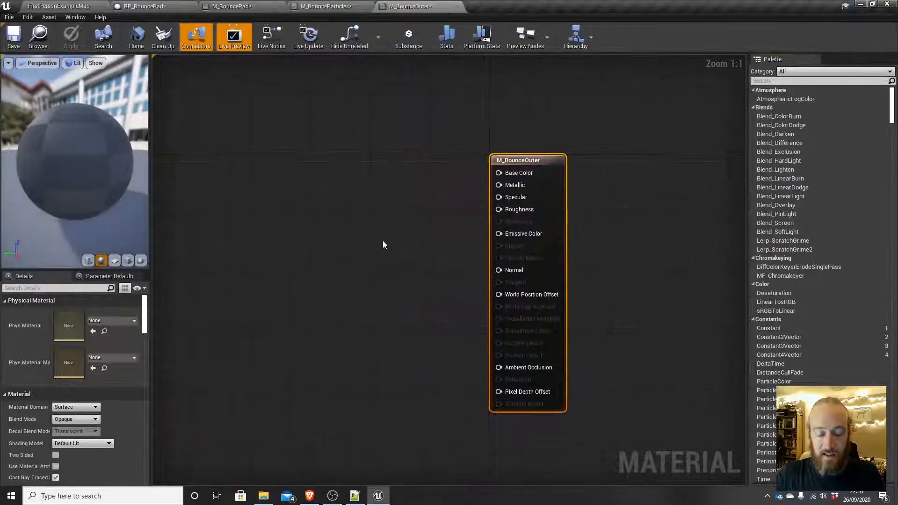
Add a Constant3Vector node to M_BounceOuter and connect it to the Base Color input
{"action": "left_click", "coordinate": [312, 156]}
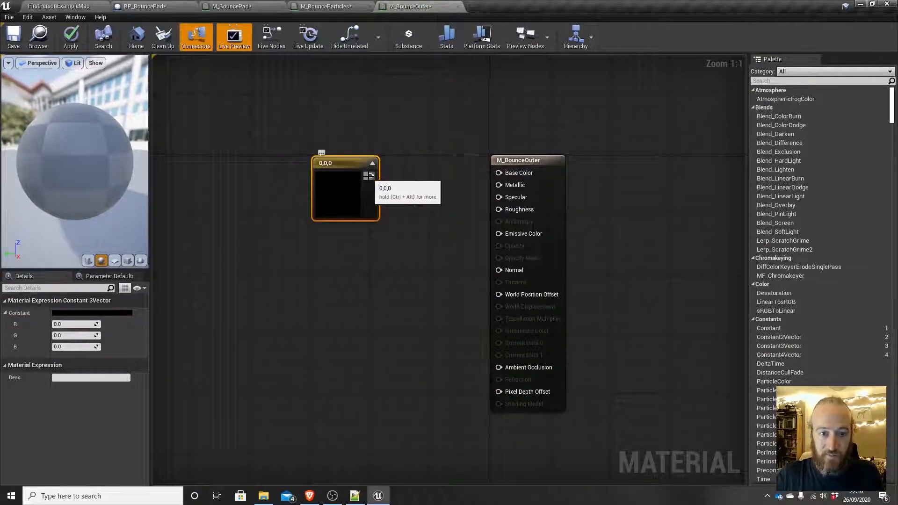
{"action": "left_click_drag", "start_coordinate": [482, 175], "coordinate": [499, 172]}
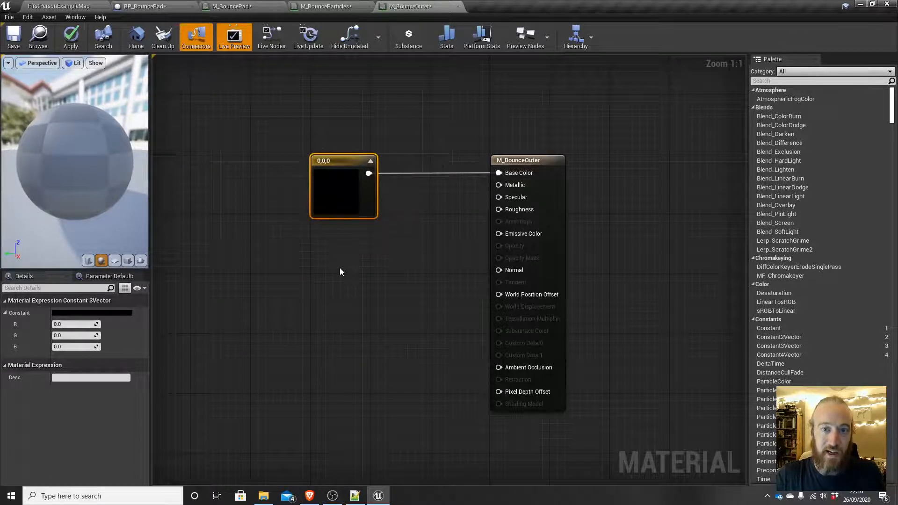
{"action": "left_click", "coordinate": [542, 243]}
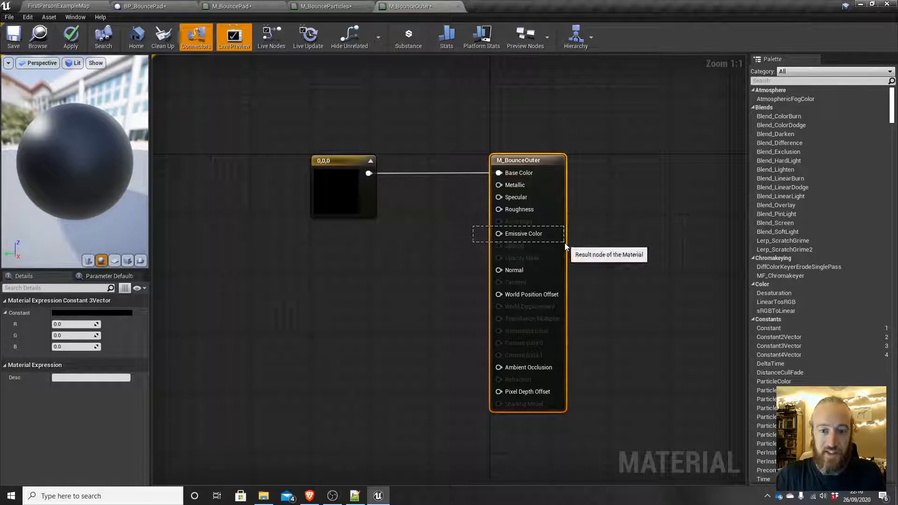
Set the Constant3Vector's R, G and B values to 0.8 each
{"action": "left_click", "coordinate": [343, 206]}
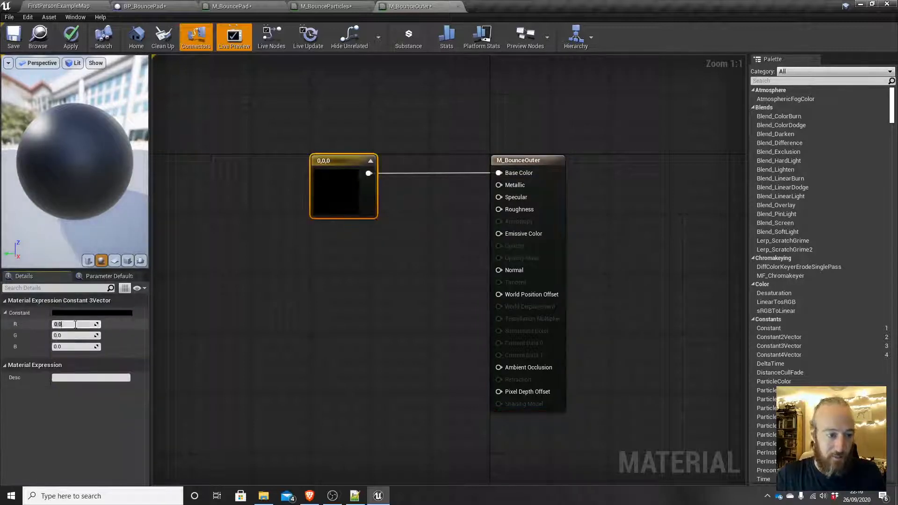
{"action": "type", "text": "0.8"}
{"action": "key", "text": "Tab"}
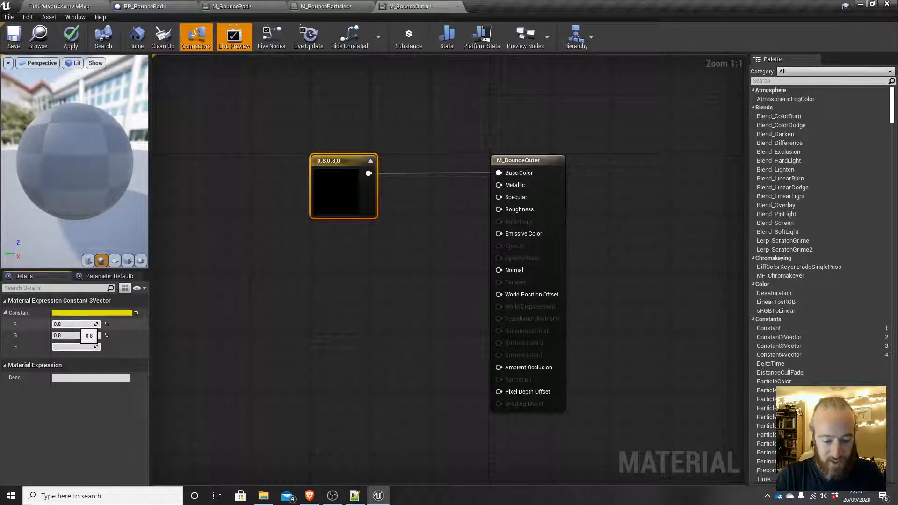
{"action": "key", "text": "Tab"}
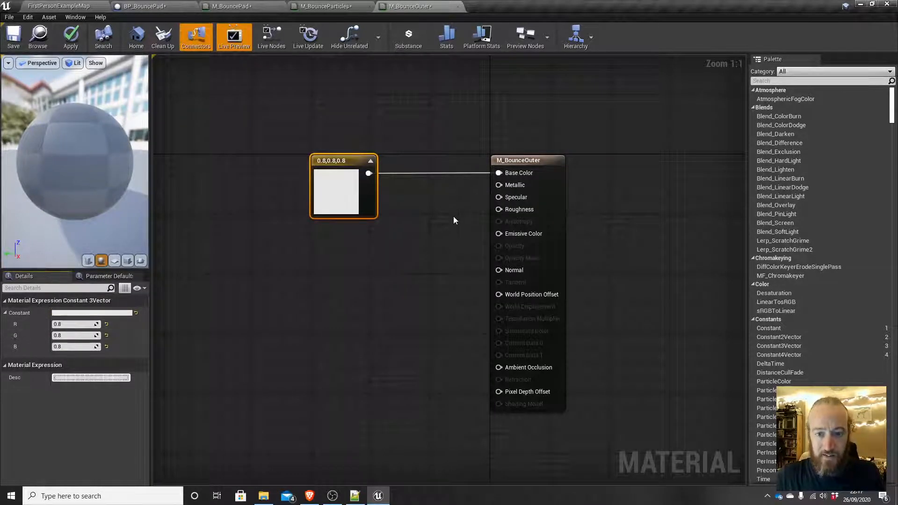
{"action": "left_click_drag", "start_coordinate": [457, 218], "coordinate": [582, 179]}
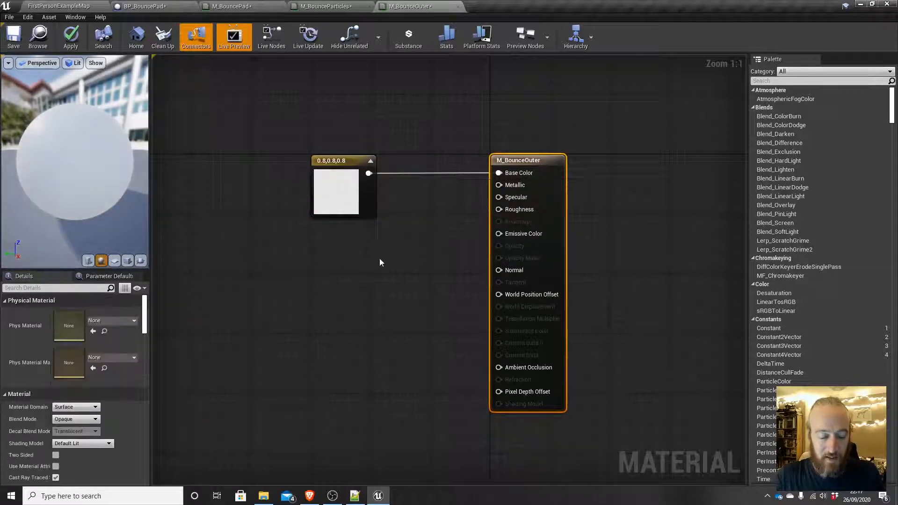
Add a Constant node with value 0.9 below the color node and connect it to Metallic and Specular
{"action": "right_click_drag", "start_coordinate": [379, 258], "coordinate": [395, 259]}
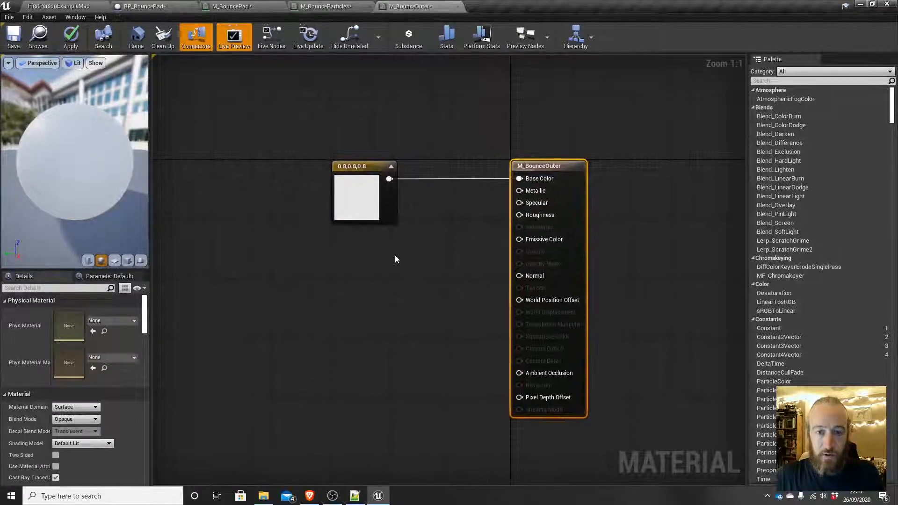
{"action": "left_click", "coordinate": [366, 253]}
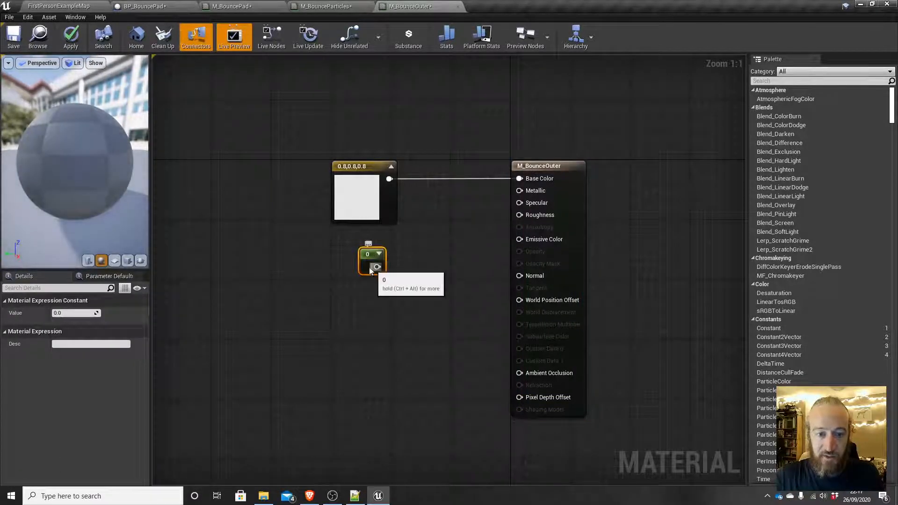
{"action": "left_click", "coordinate": [77, 314]}
{"action": "type", "text": "0.9"}
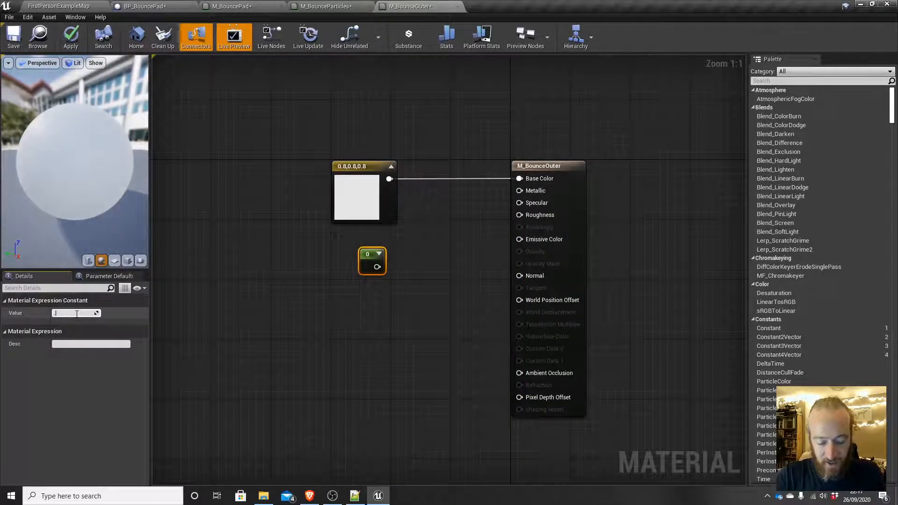
{"action": "key", "text": "Return"}
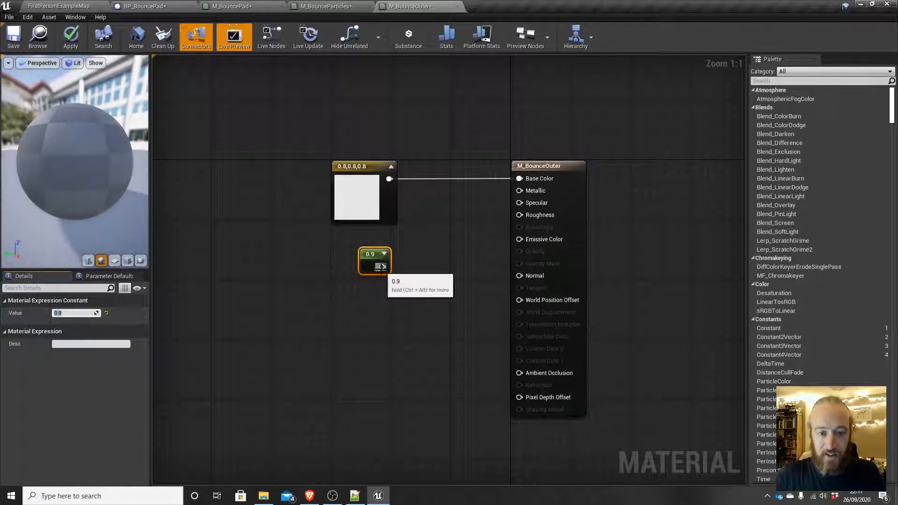
{"action": "left_click_drag", "start_coordinate": [382, 266], "coordinate": [519, 190]}
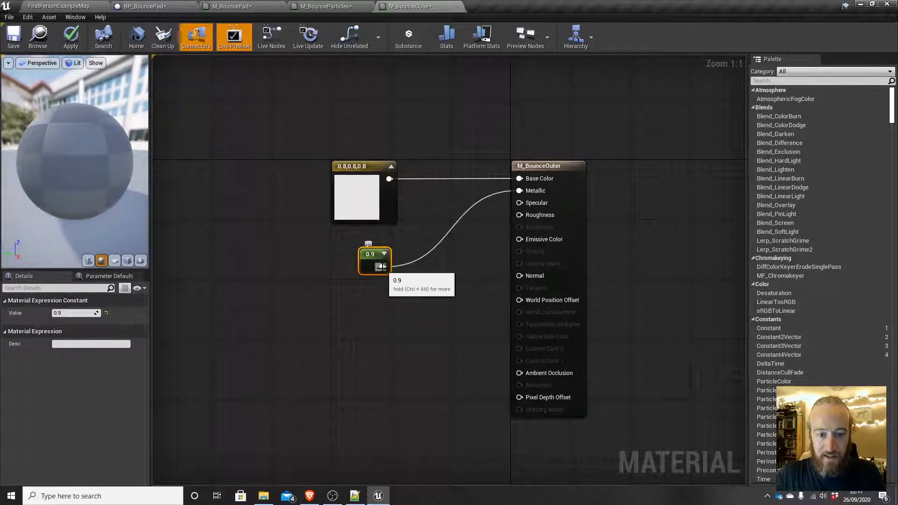
{"action": "left_click_drag", "start_coordinate": [382, 267], "coordinate": [519, 202]}
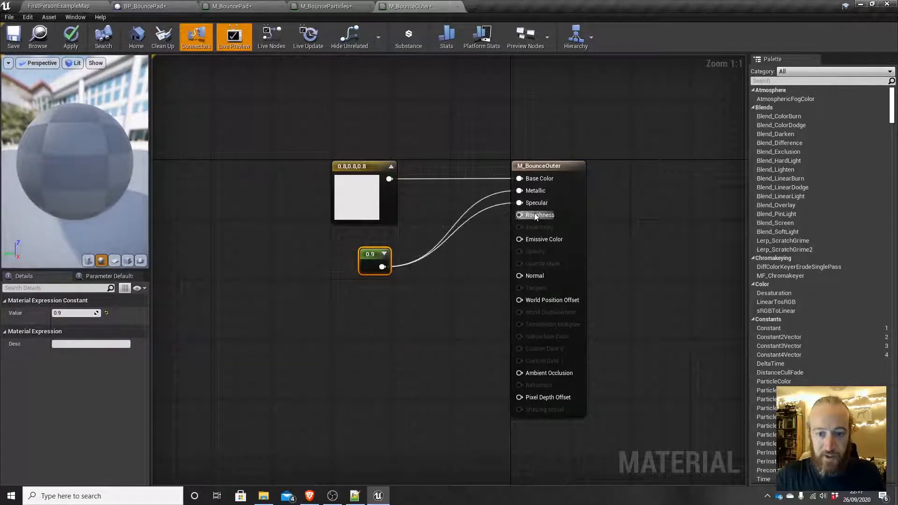
Add a Constant node with value 0 connected to Roughness, check the preview sphere and apply the M_BounceOuter material
{"action": "left_click", "coordinate": [360, 296]}
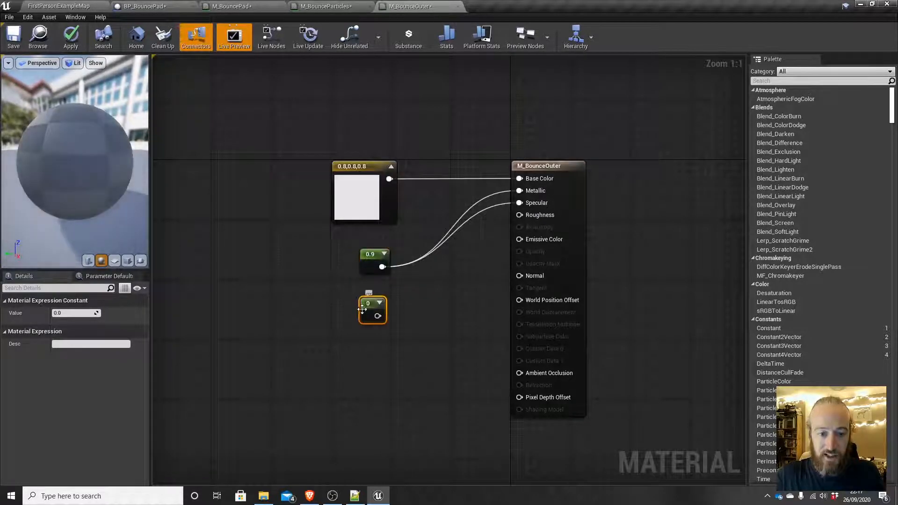
{"action": "left_click_drag", "start_coordinate": [377, 315], "coordinate": [525, 215]}
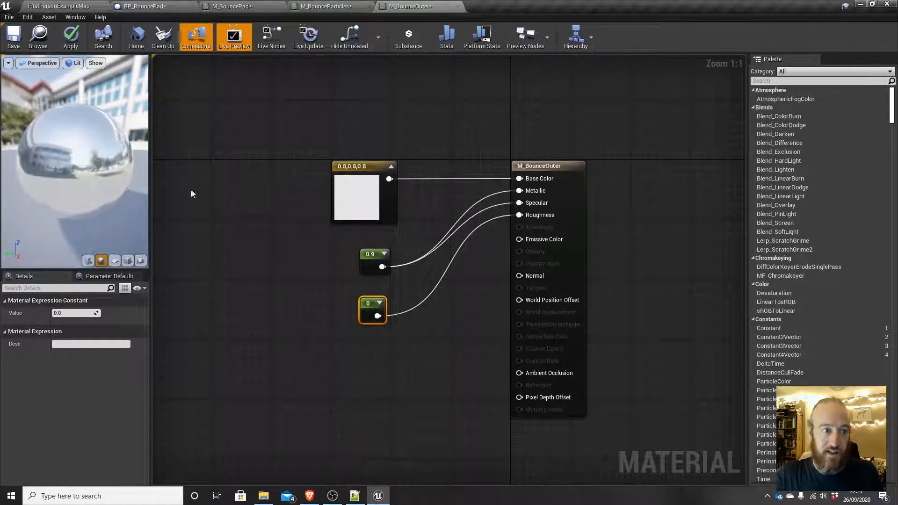
{"action": "left_click_drag", "start_coordinate": [75, 159], "coordinate": [105, 134]}
{"action": "left_click", "coordinate": [71, 40]}
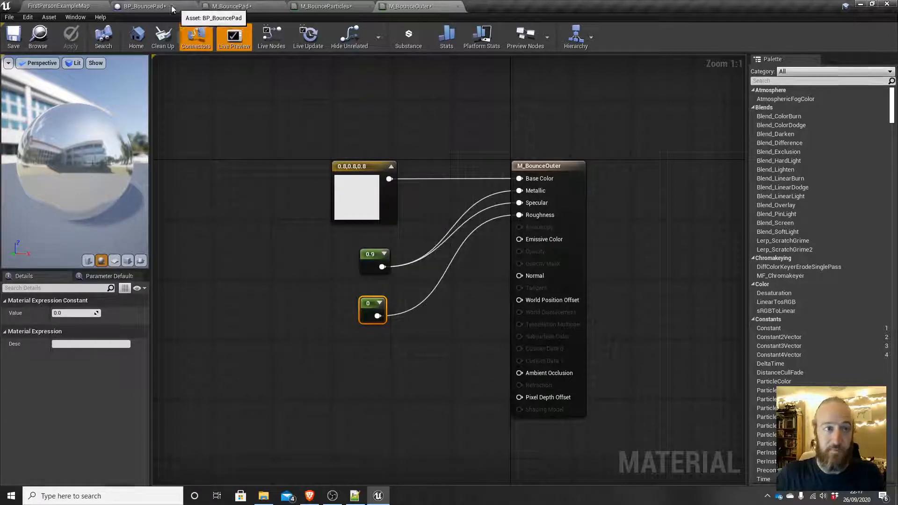
Assign the M_BounceOuter material to the outer Cylinder of BP_BouncePad
{"action": "left_click", "coordinate": [148, 8]}
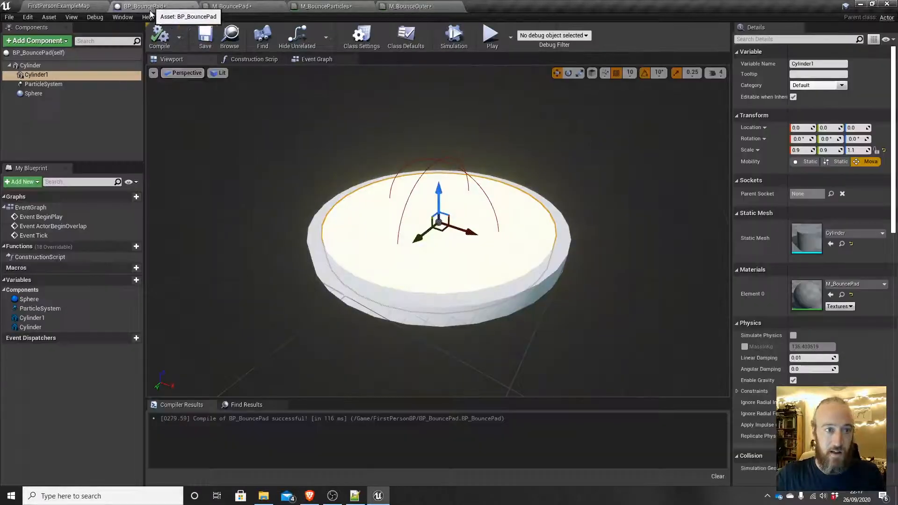
{"action": "left_click", "coordinate": [557, 255]}
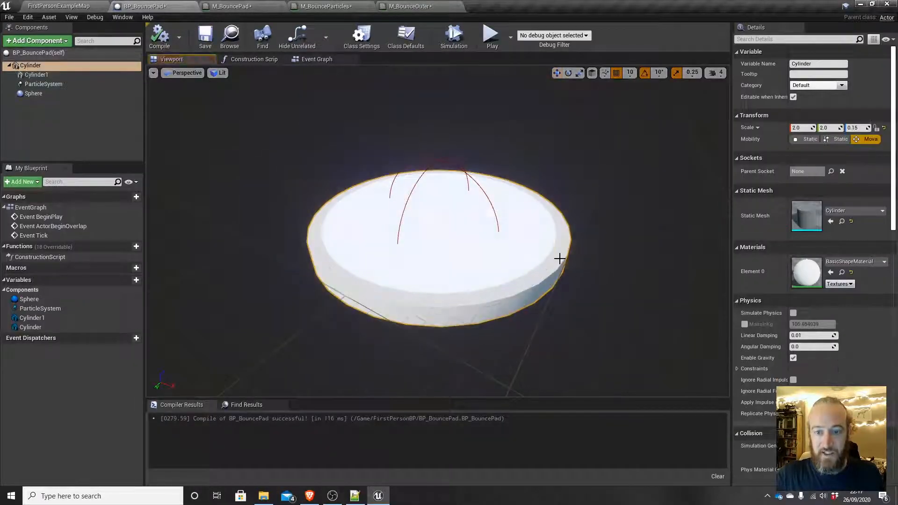
{"action": "left_click", "coordinate": [845, 261]}
{"action": "type", "text": "M_"}
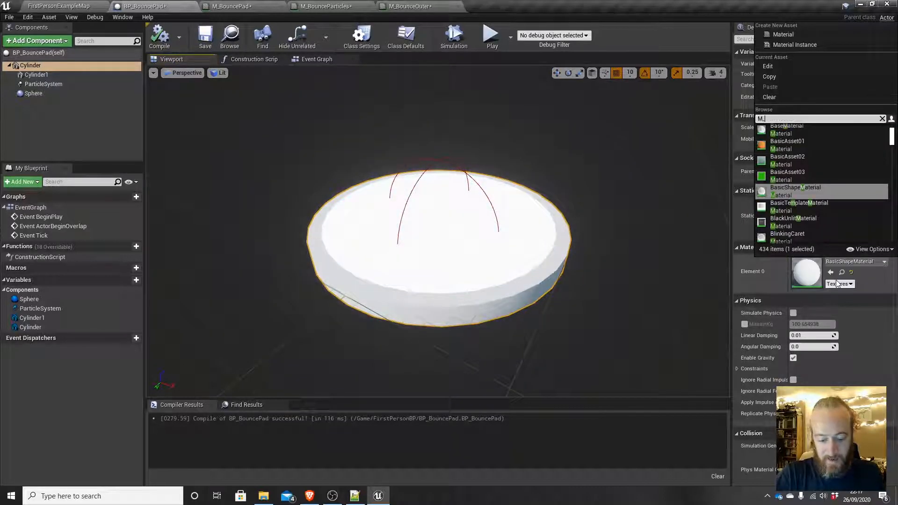
{"action": "type", "text": "Bounce"}
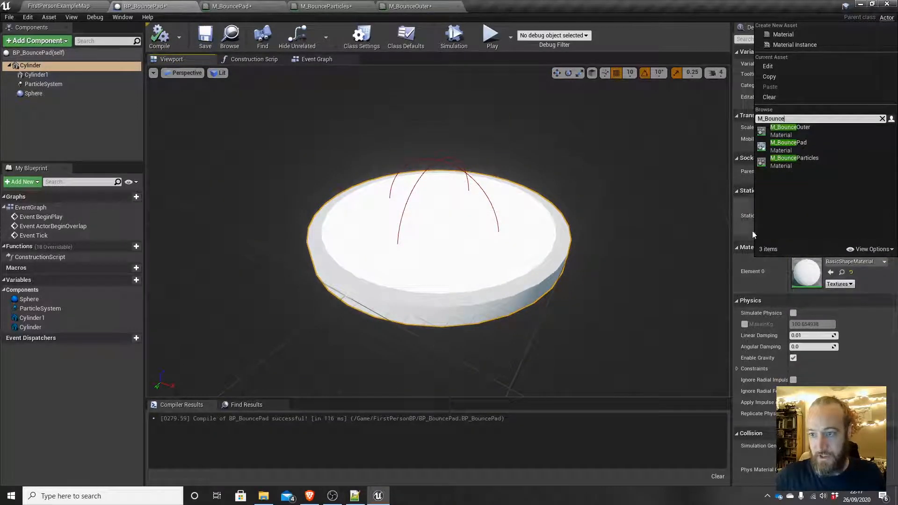
{"action": "left_click", "coordinate": [790, 127]}
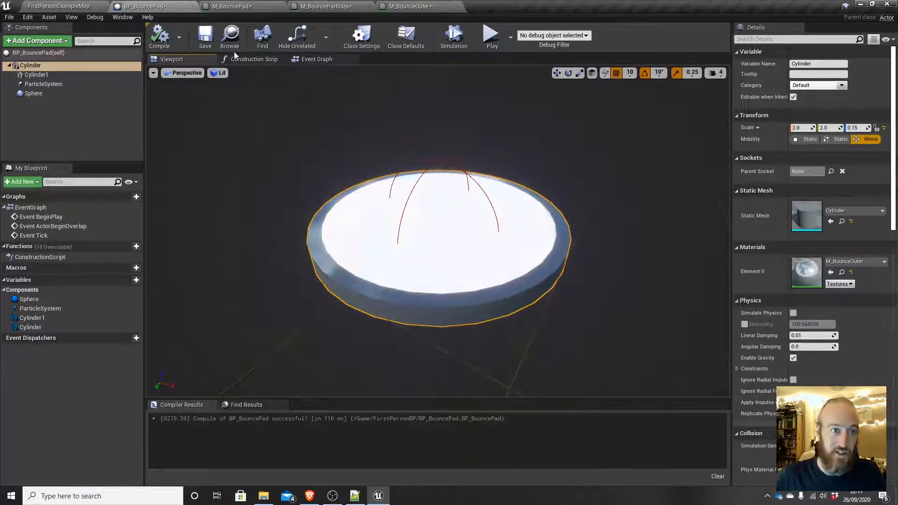
Create a Particle System asset named P_BounceParticles in the FirstPersonBP folder
{"action": "left_click", "coordinate": [58, 6]}
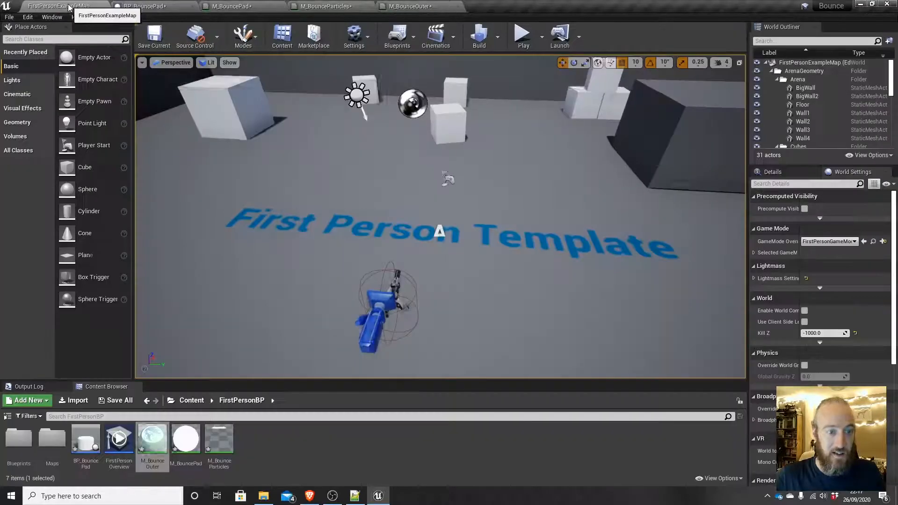
{"action": "right_click", "coordinate": [251, 444]}
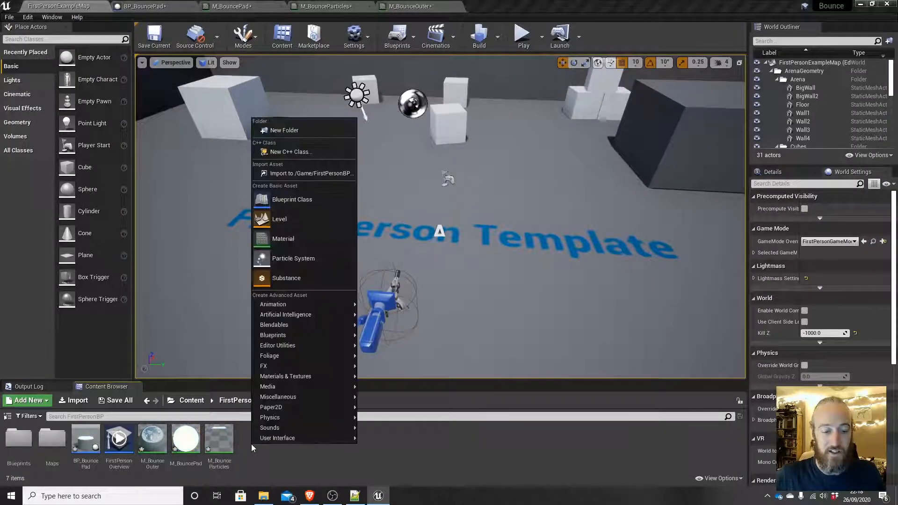
{"action": "left_click", "coordinate": [305, 257]}
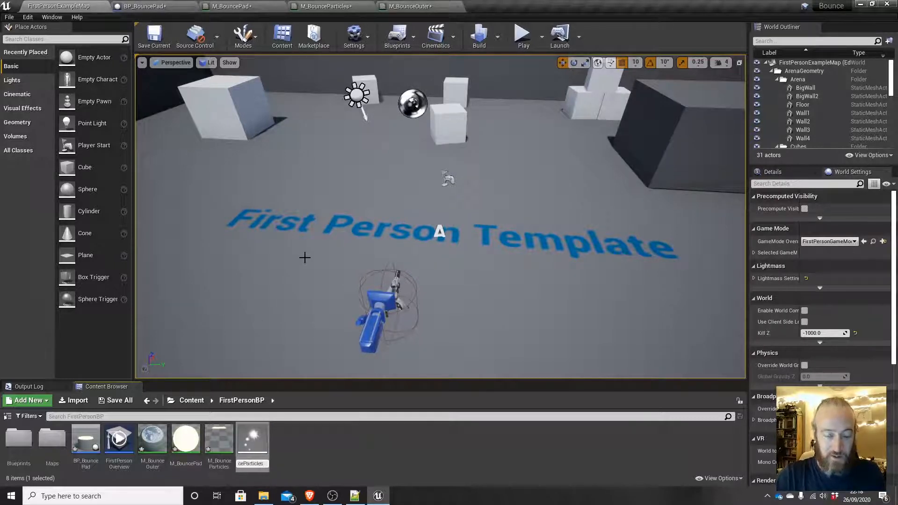
{"action": "type", "text": "P_BounceParticles"}
{"action": "key", "text": "Return"}
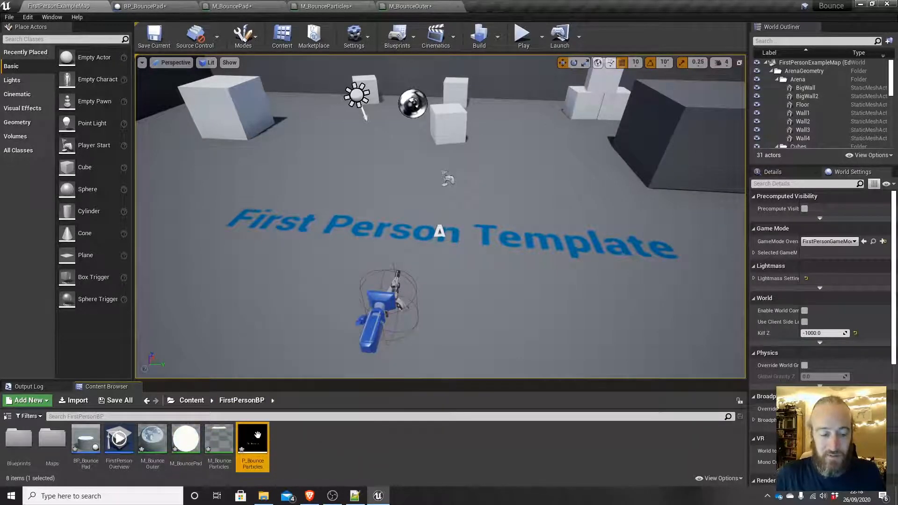
Open P_BounceParticles and set the material of the emitter's Required module to M_BounceParticles
{"action": "double_click", "coordinate": [256, 450]}
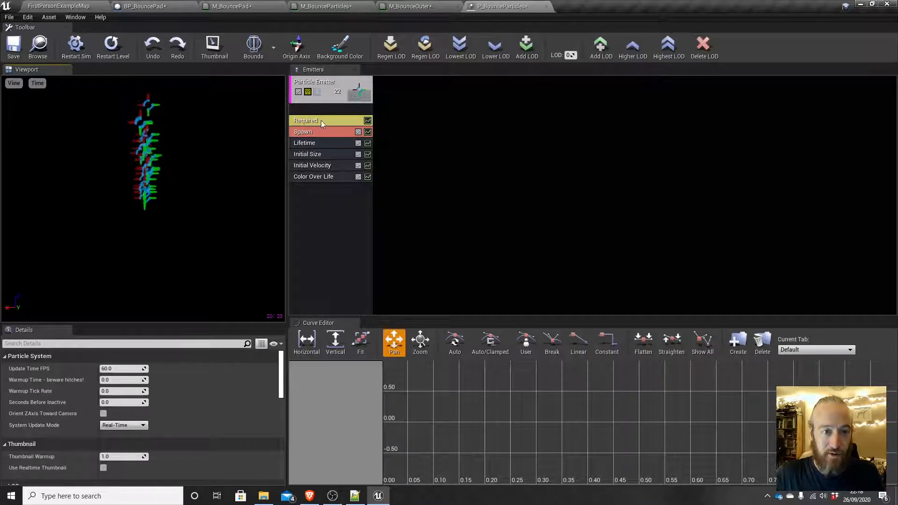
{"action": "left_click", "coordinate": [304, 122]}
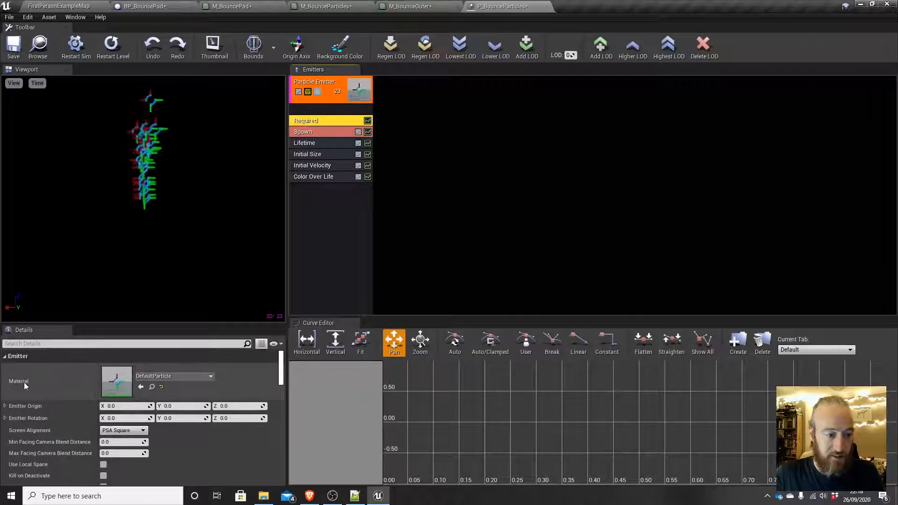
{"action": "left_click", "coordinate": [179, 377]}
{"action": "type", "text": "M_"}
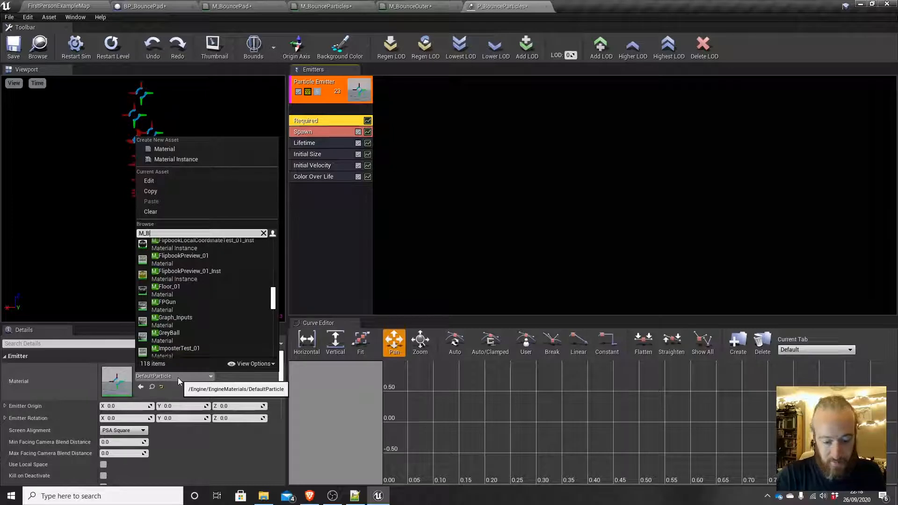
{"action": "type", "text": "Bou"}
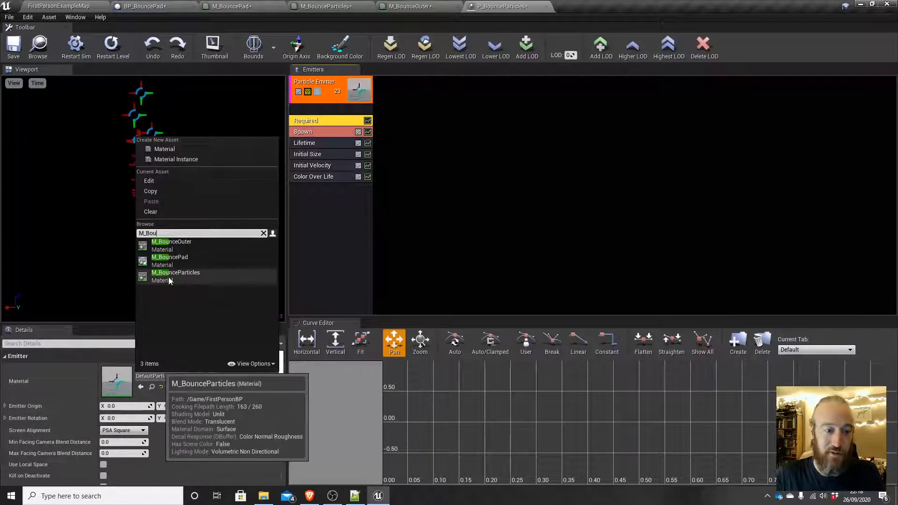
{"action": "left_click", "coordinate": [194, 277]}
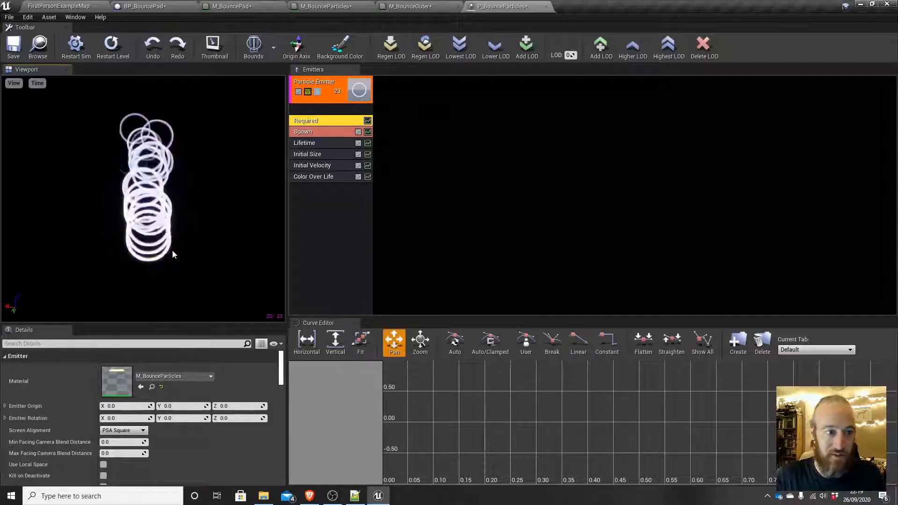
Set the template of BP_BouncePad's ParticleSystem component to P_BounceParticles and check the particles above the pad
{"action": "left_click", "coordinate": [154, 6]}
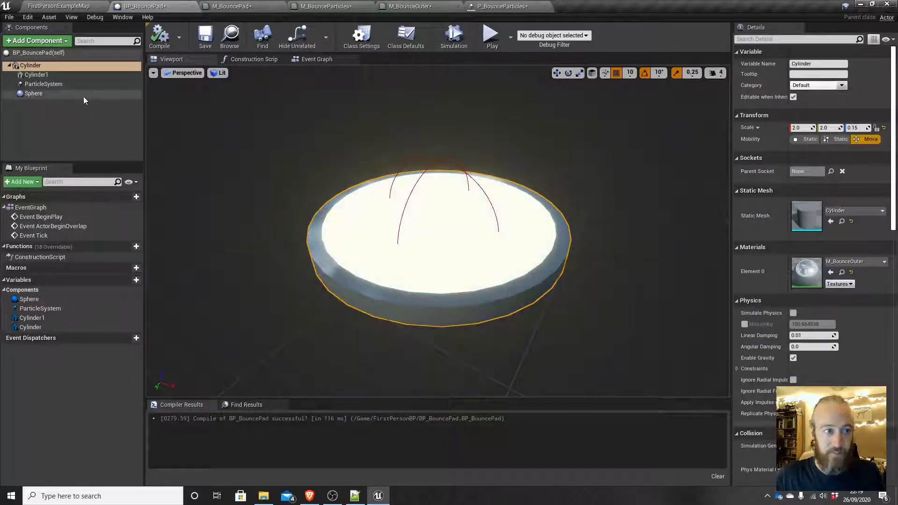
{"action": "left_click", "coordinate": [49, 84]}
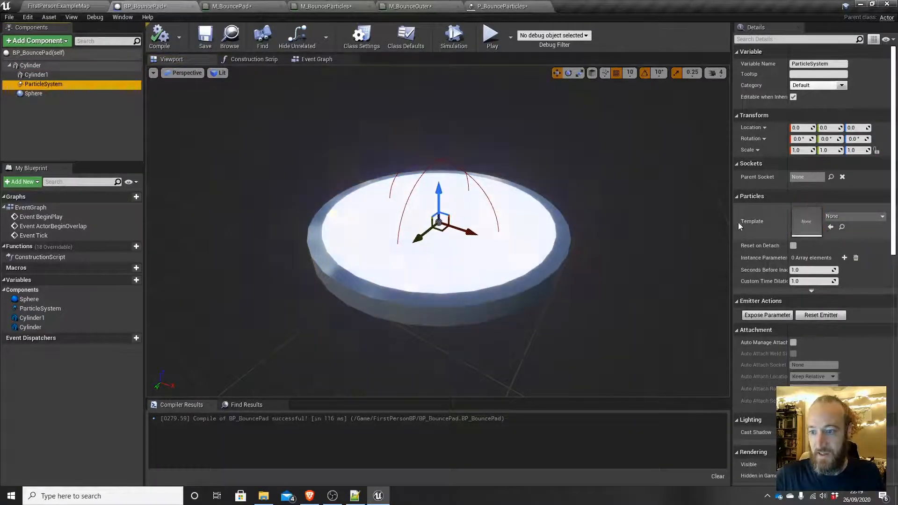
{"action": "left_click", "coordinate": [846, 216]}
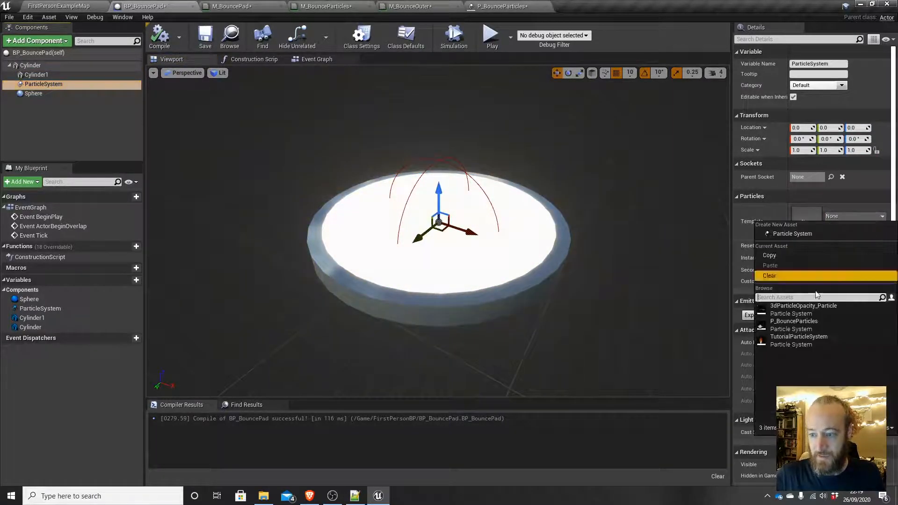
{"action": "left_click", "coordinate": [795, 326]}
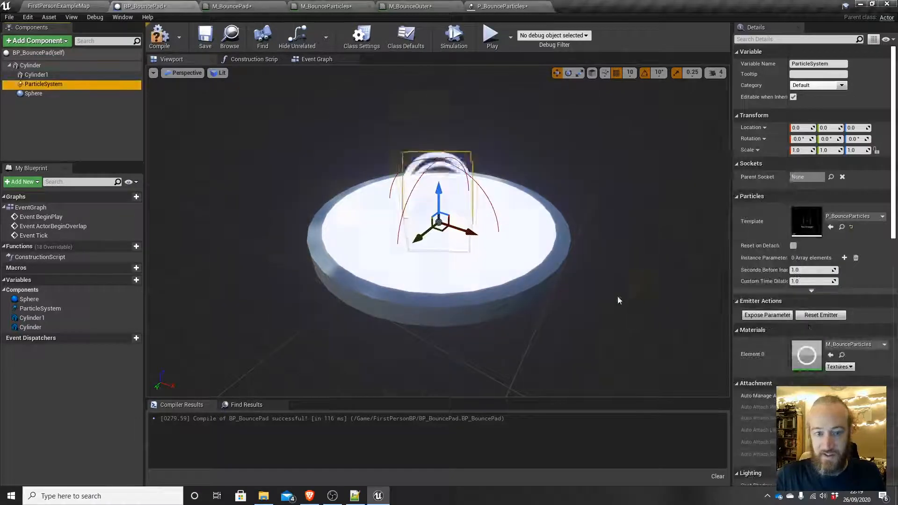
{"action": "right_click_drag", "start_coordinate": [602, 298], "coordinate": [608, 270]}
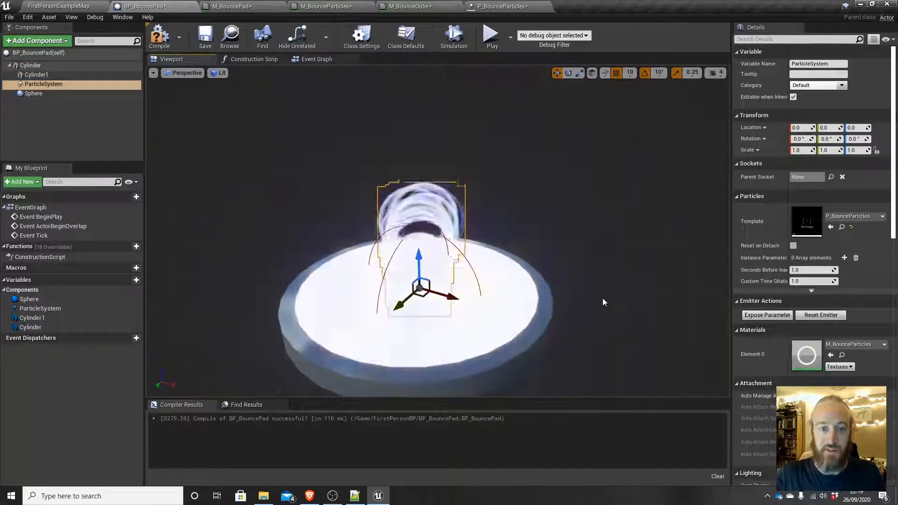
{"action": "left_click_drag", "start_coordinate": [601, 246], "coordinate": [599, 296]}
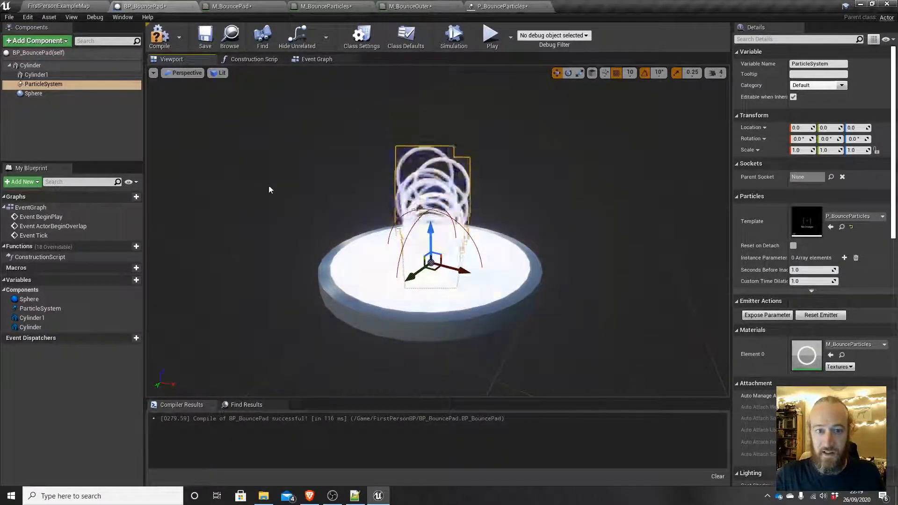
Add a Lock Axis orientation module to the P_BounceParticles emitter and set its Lock Axis Flags to Z
{"action": "left_click", "coordinate": [501, 7]}
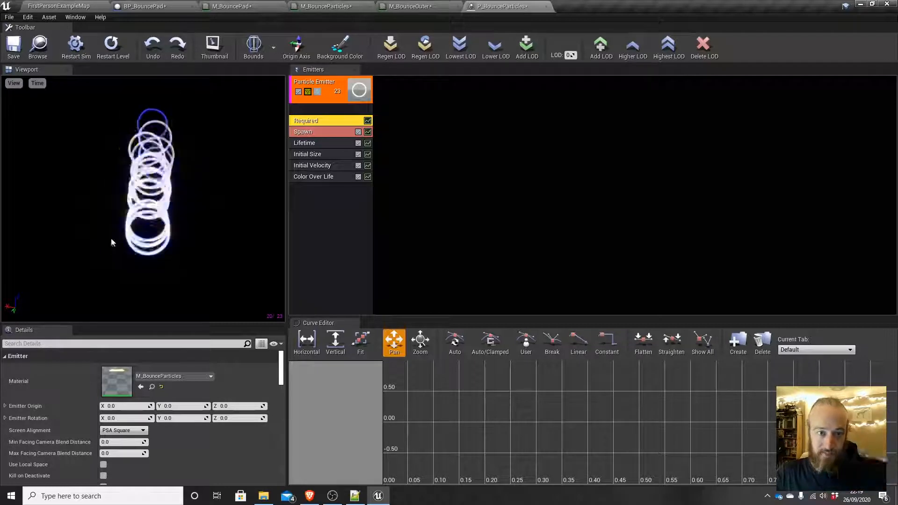
{"action": "right_click", "coordinate": [320, 197]}
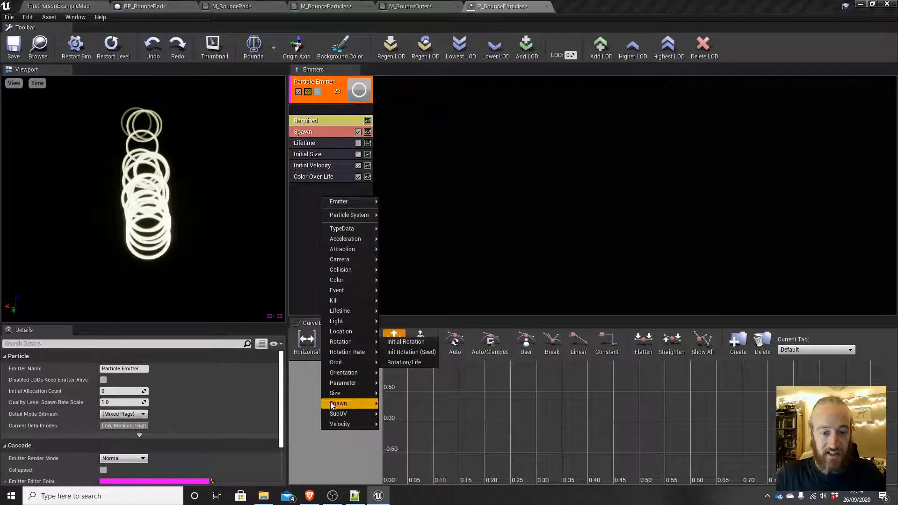
{"action": "mouse_move", "coordinate": [353, 375]}
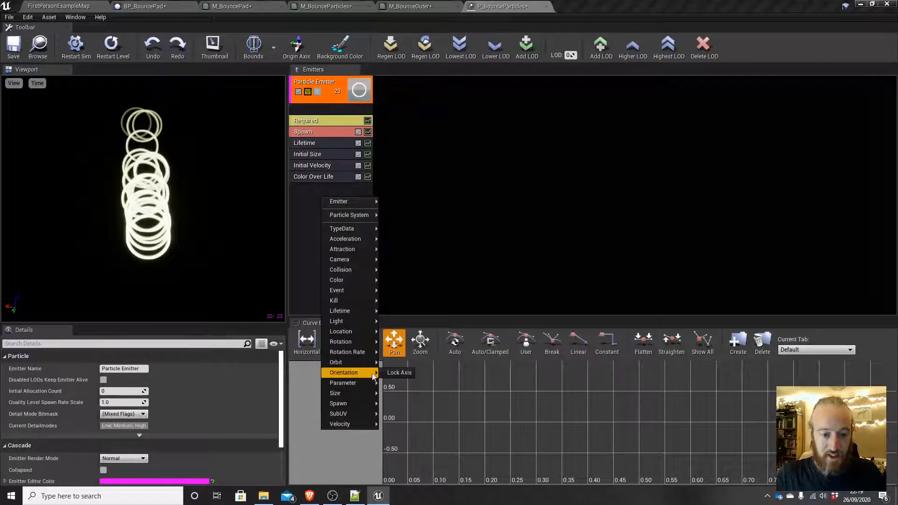
{"action": "left_click", "coordinate": [391, 373]}
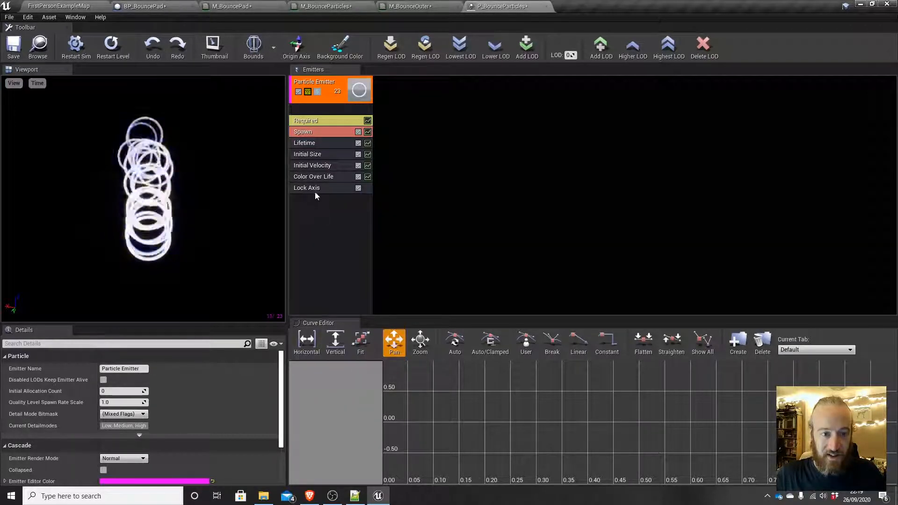
{"action": "left_click", "coordinate": [326, 187]}
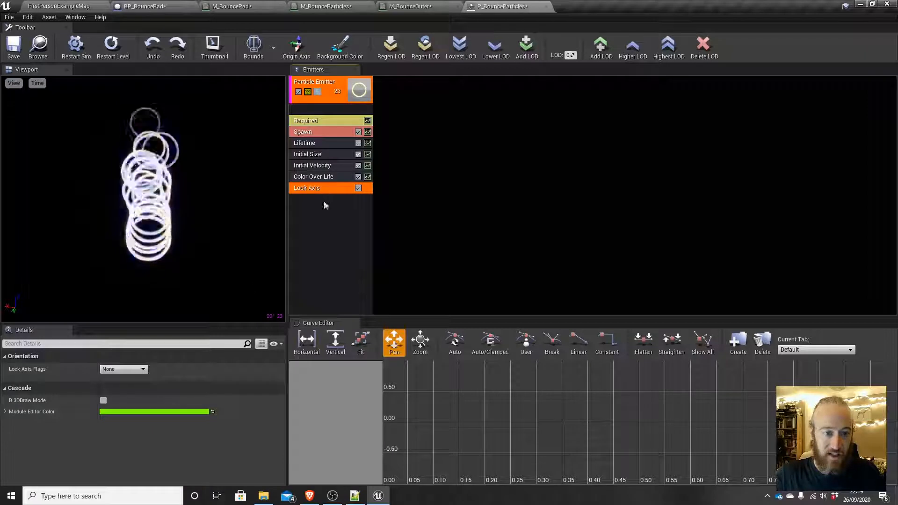
{"action": "left_click", "coordinate": [136, 369]}
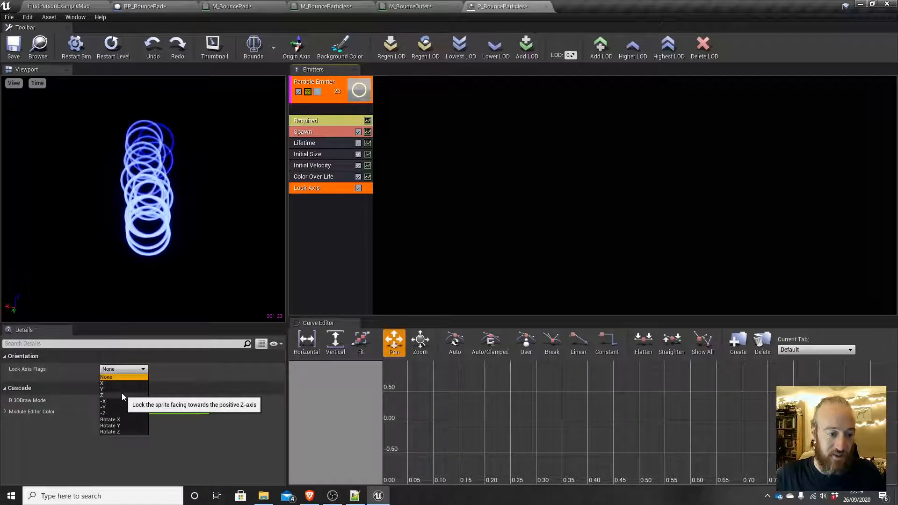
{"action": "left_click", "coordinate": [123, 395]}
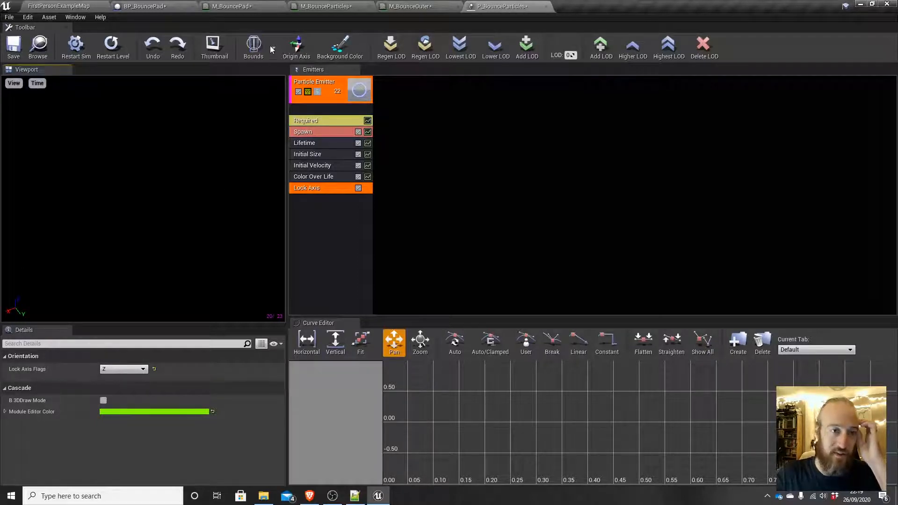
Bring the ring particles back into view in the preview with the help of the bounds display, and hide the bounds again
{"action": "left_click_drag", "start_coordinate": [170, 226], "coordinate": [198, 112]}
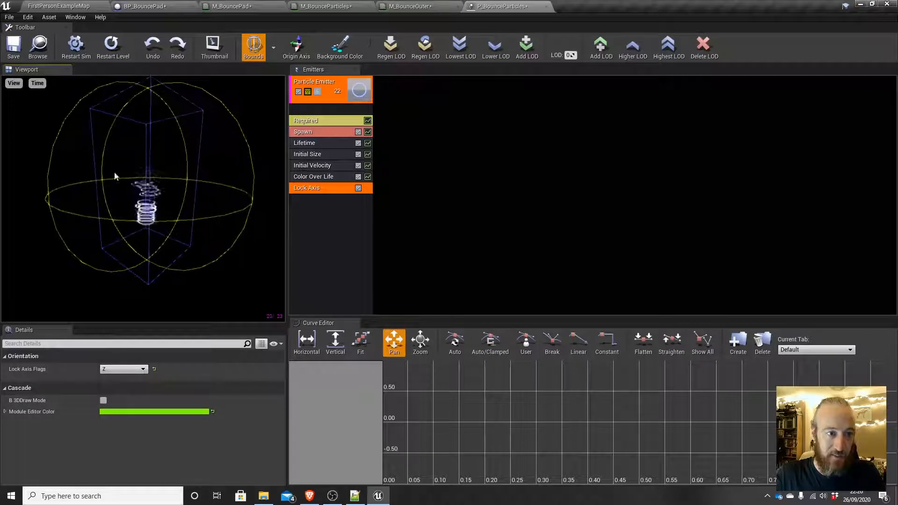
{"action": "left_click_drag", "start_coordinate": [173, 227], "coordinate": [226, 243]}
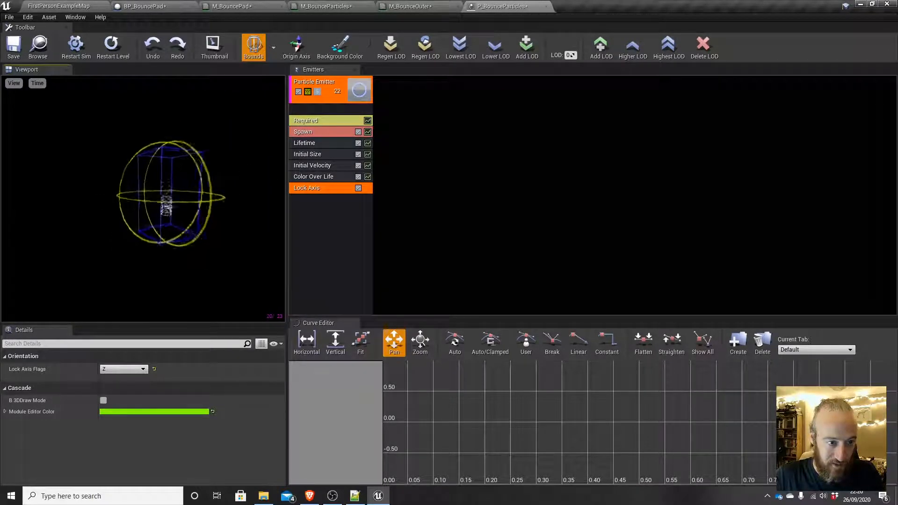
{"action": "left_click_drag", "start_coordinate": [166, 206], "coordinate": [198, 226]}
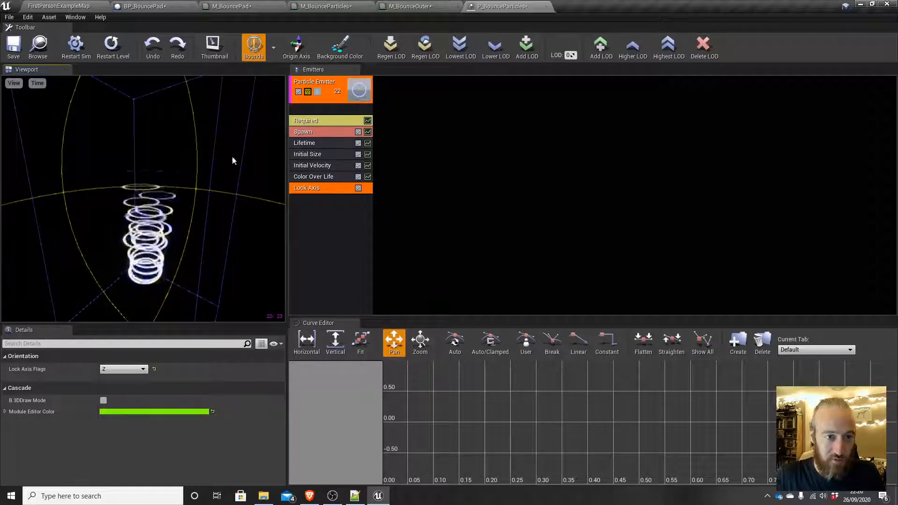
{"action": "left_click", "coordinate": [258, 54]}
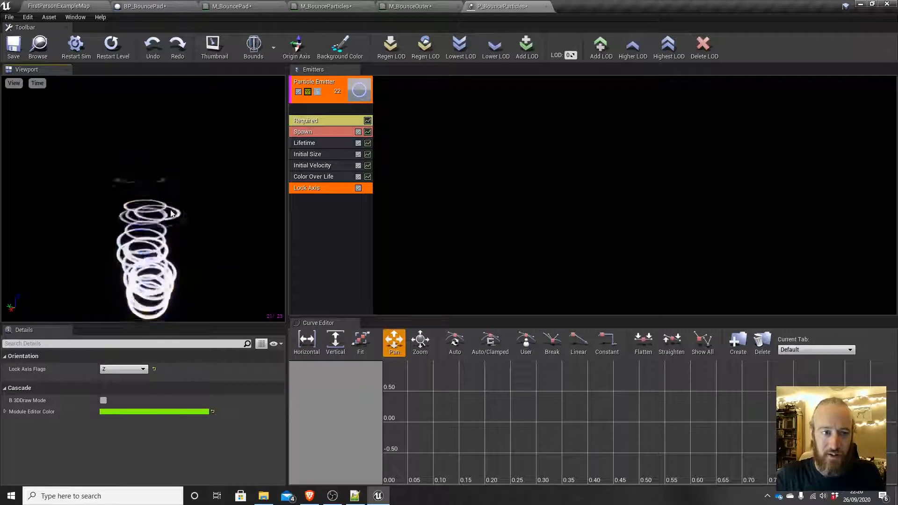
Set the minimum Z of the Start Velocity distribution to 100 in the emitter's Initial Velocity module
{"action": "left_click", "coordinate": [322, 177]}
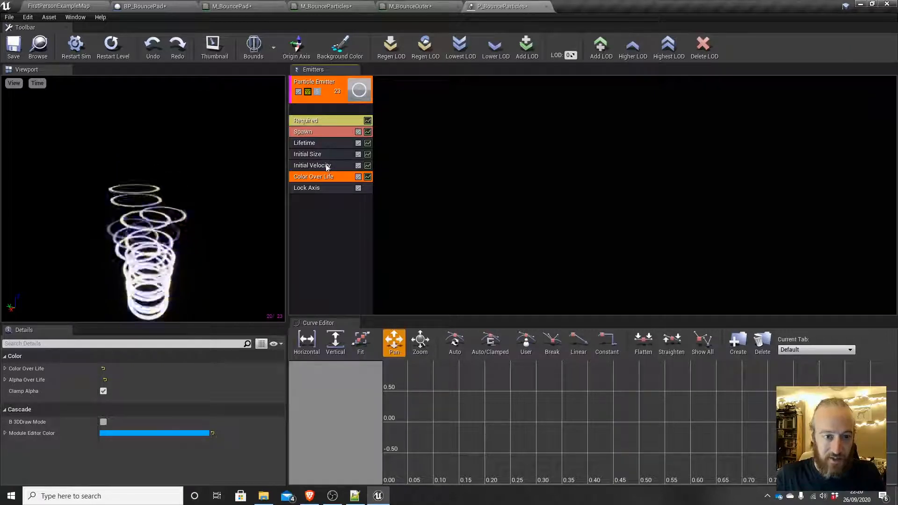
{"action": "left_click", "coordinate": [327, 166]}
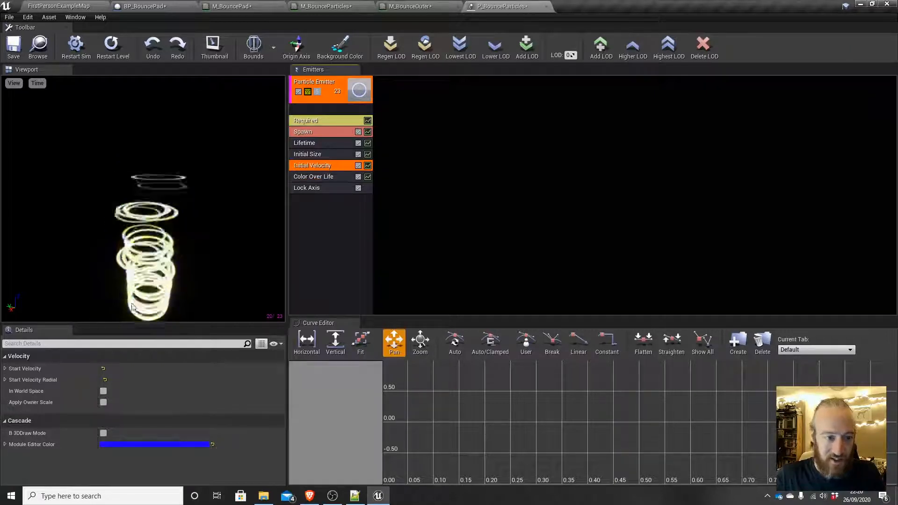
{"action": "left_click", "coordinate": [5, 369]}
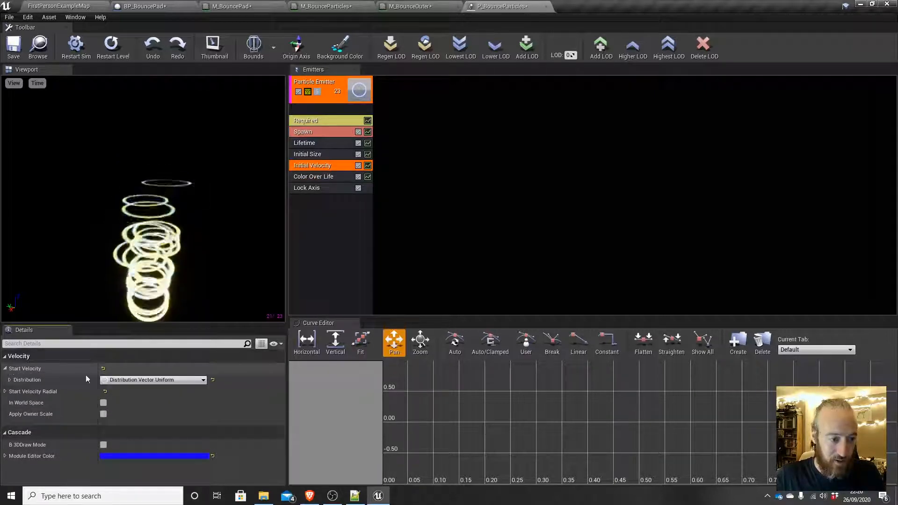
{"action": "left_click", "coordinate": [9, 381]}
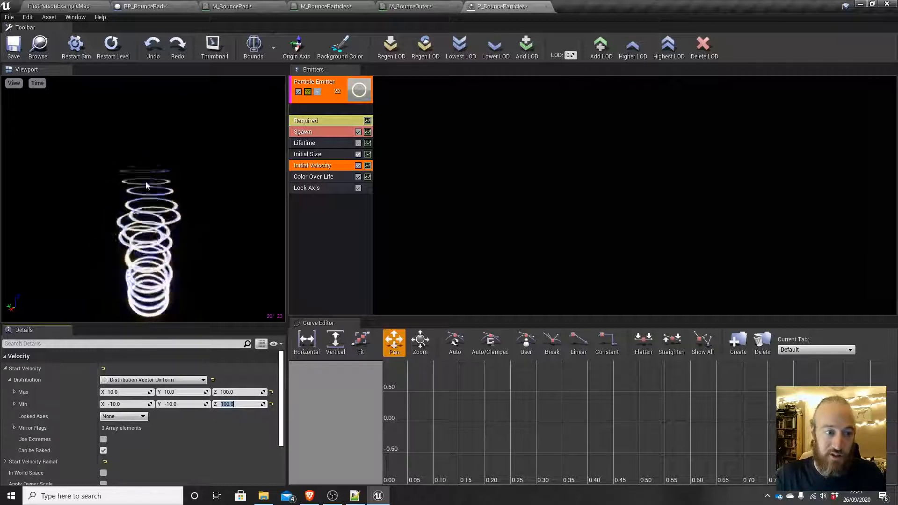
Set the maximum and minimum X and Y of the Initial Size module's Start Size to 80
{"action": "left_click", "coordinate": [323, 154]}
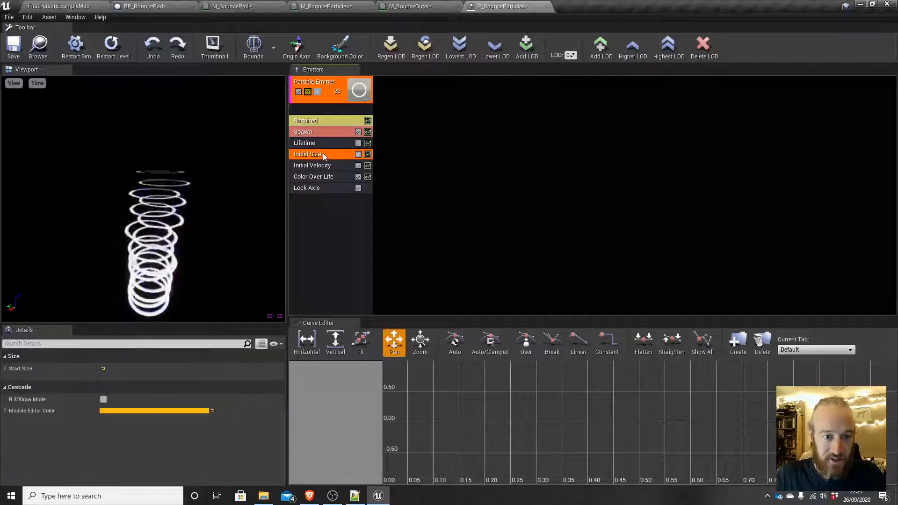
{"action": "left_click", "coordinate": [5, 369]}
{"action": "left_click", "coordinate": [10, 380]}
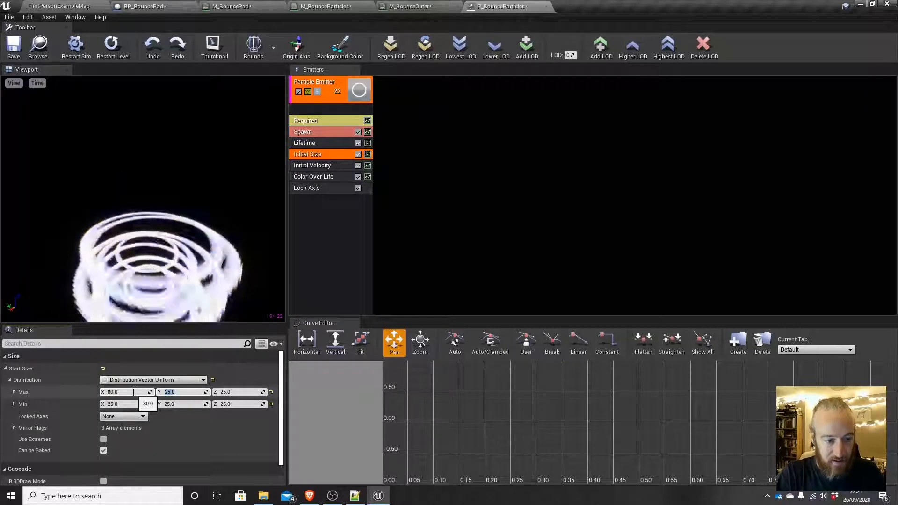
{"action": "type", "text": "80"}
{"action": "key", "text": "Tab"}
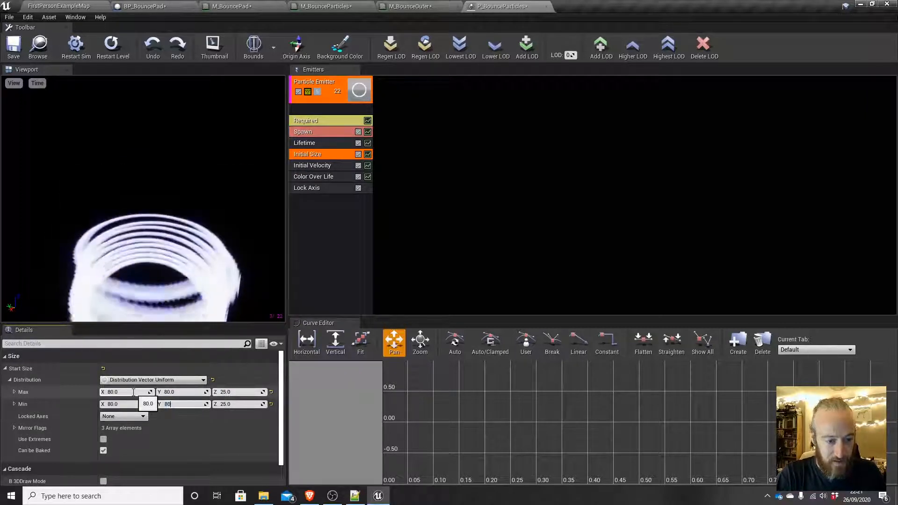
{"action": "type", "text": "80"}
{"action": "key", "text": "Tab"}
{"action": "right_click_drag", "start_coordinate": [115, 205], "coordinate": [220, 243]}
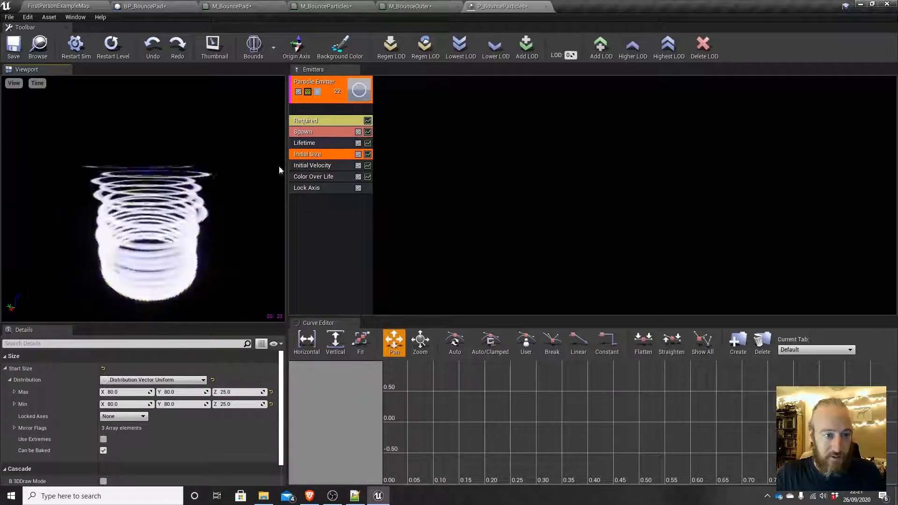
Set the Lifetime module's minimum and maximum to 0.5
{"action": "left_click", "coordinate": [321, 144]}
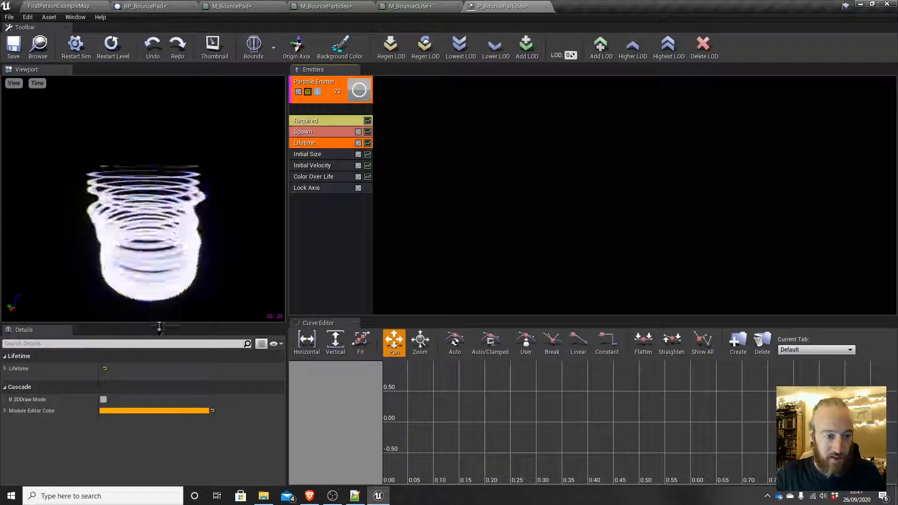
{"action": "left_click", "coordinate": [5, 368]}
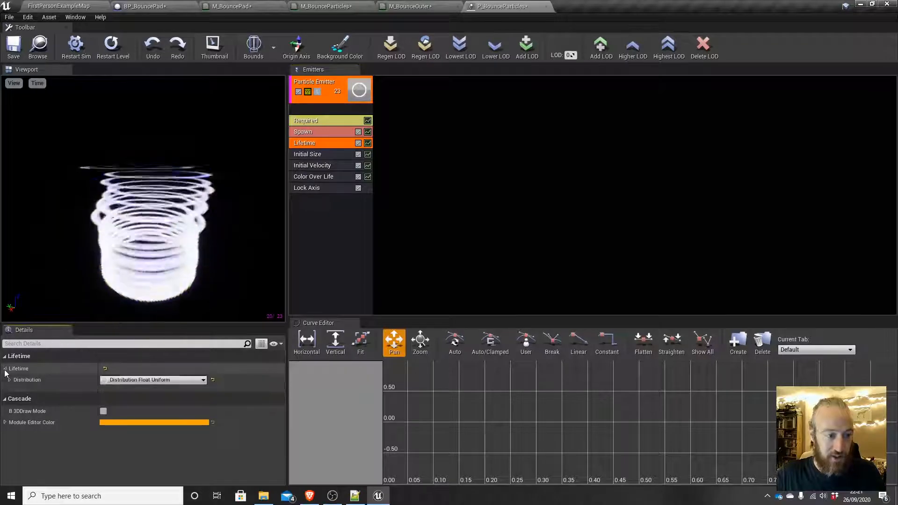
{"action": "left_click", "coordinate": [9, 381]}
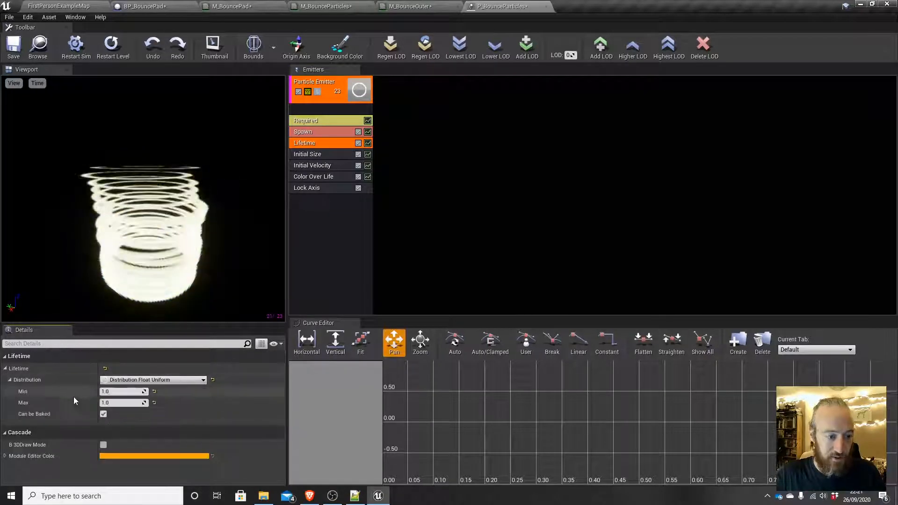
{"action": "left_click", "coordinate": [116, 392]}
{"action": "type", "text": "0.5"}
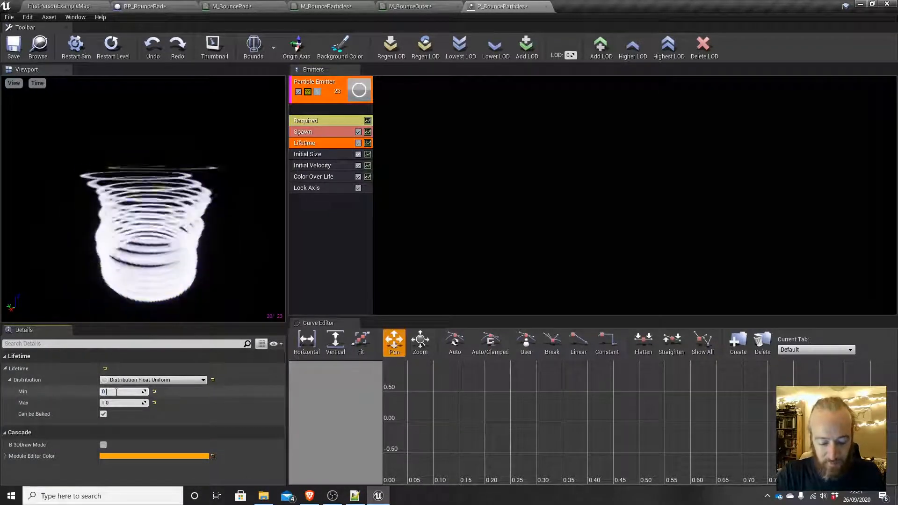
{"action": "key", "text": "Tab"}
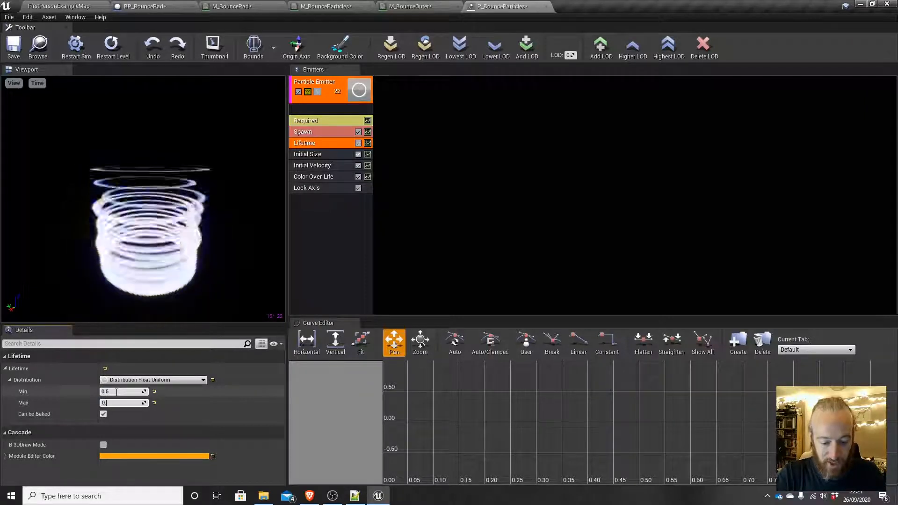
{"action": "type", "text": "0.5"}
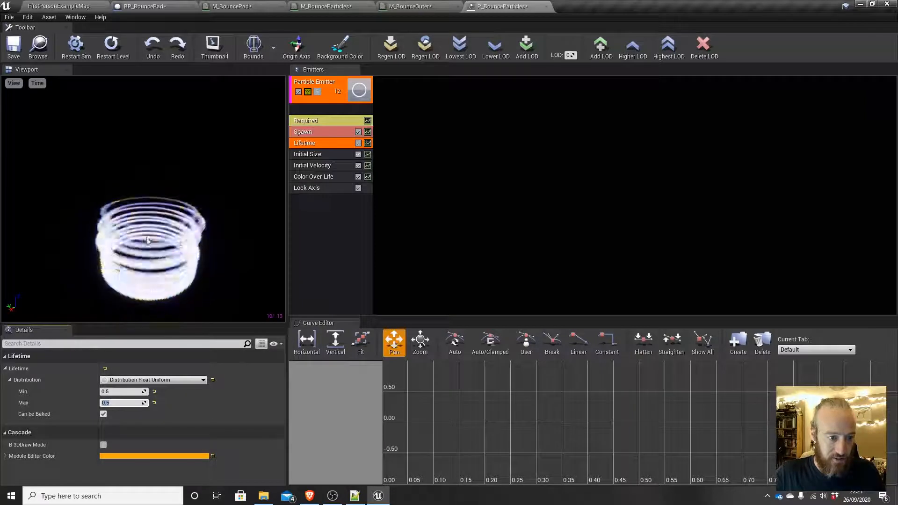
Set the constant rate of the emitter's Spawn module to 10 and save P_BounceParticles
{"action": "left_click", "coordinate": [321, 132]}
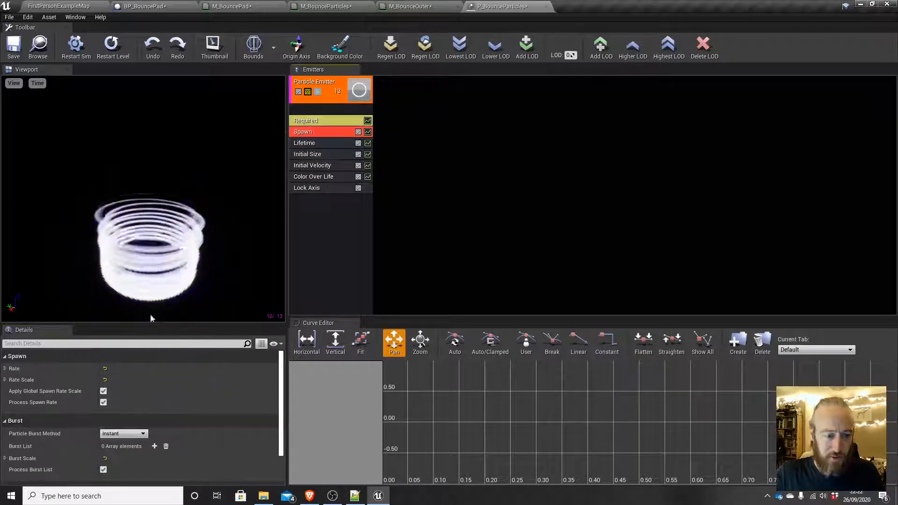
{"action": "left_click", "coordinate": [6, 369]}
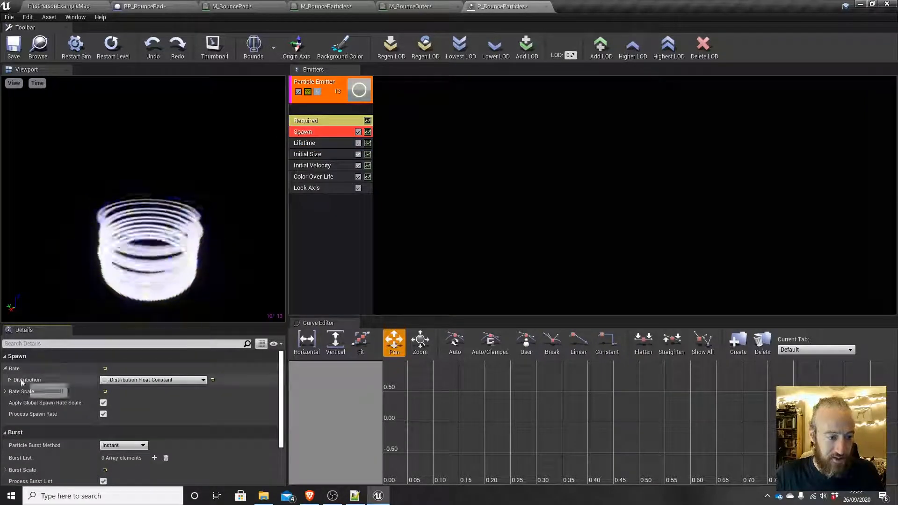
{"action": "left_click", "coordinate": [124, 392]}
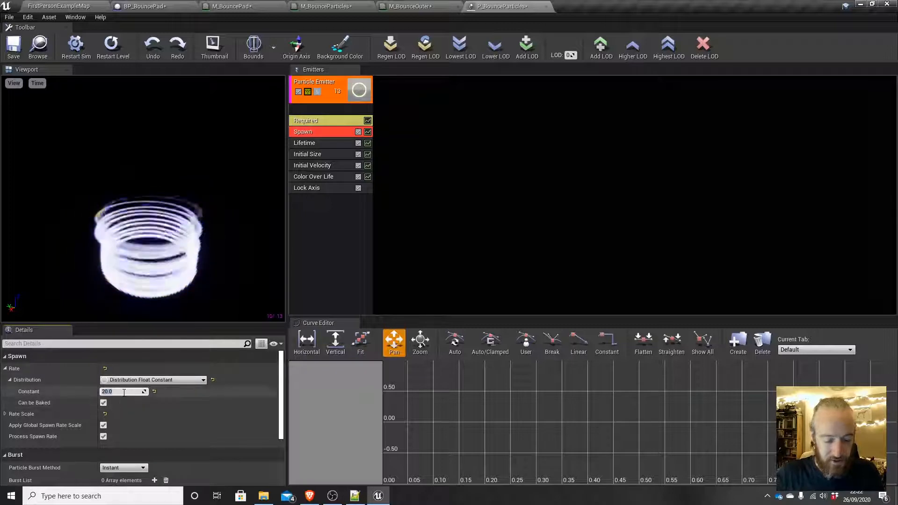
{"action": "type", "text": "5"}
{"action": "key", "text": "Return"}
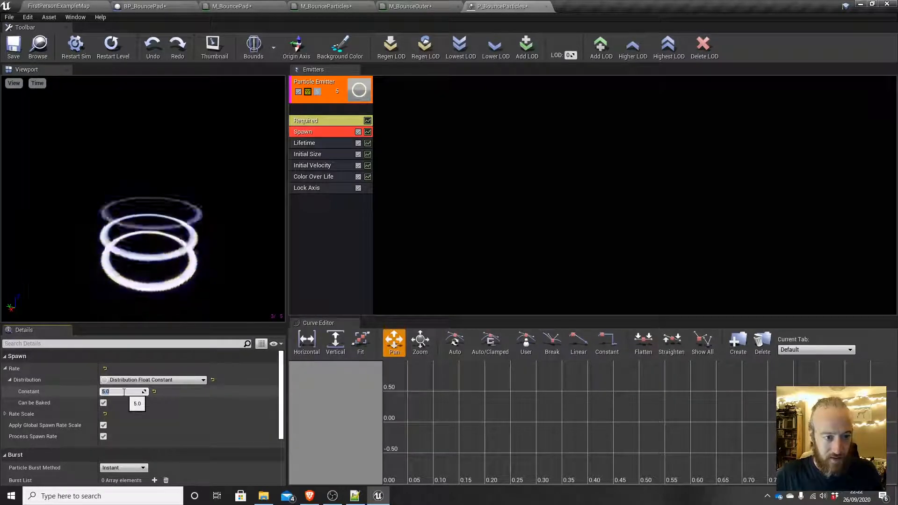
{"action": "type", "text": "10"}
{"action": "key", "text": "Return"}
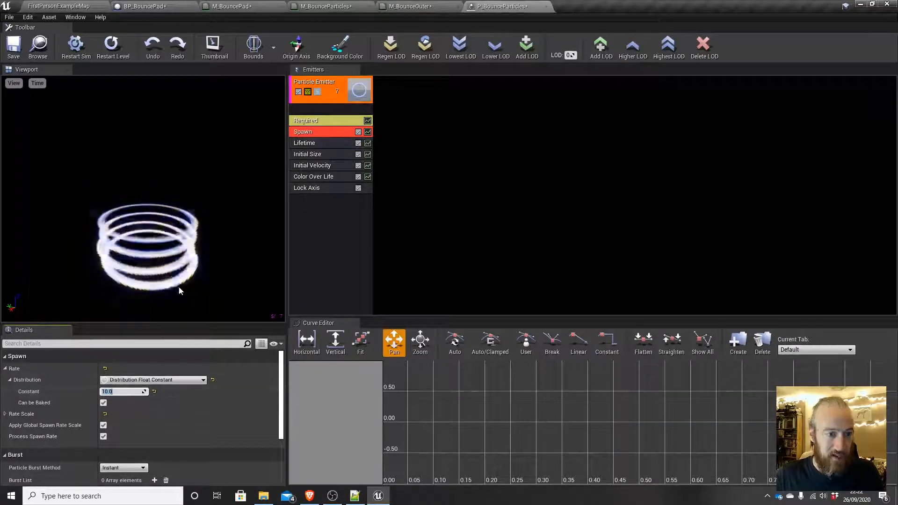
{"action": "left_click", "coordinate": [13, 44]}
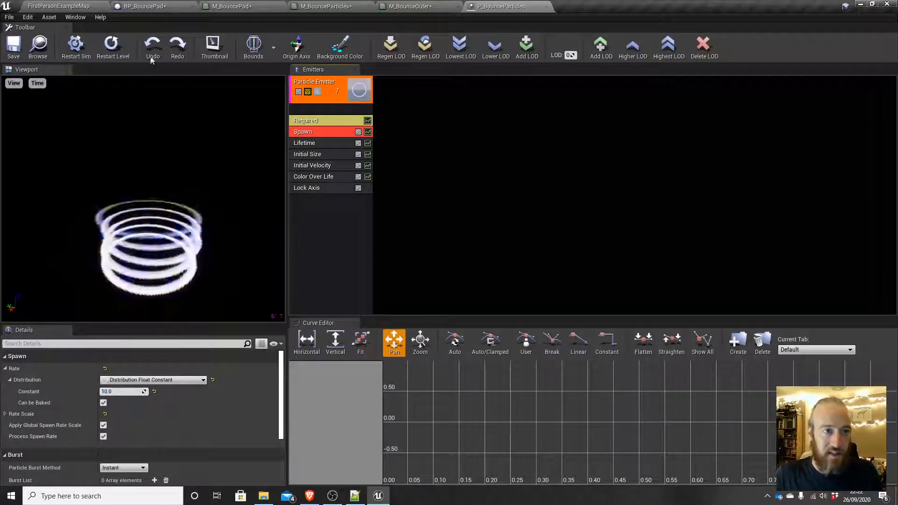
Return to BP_BouncePad, compile it and check the ring particles above the pad in its viewport
{"action": "left_click", "coordinate": [170, 9]}
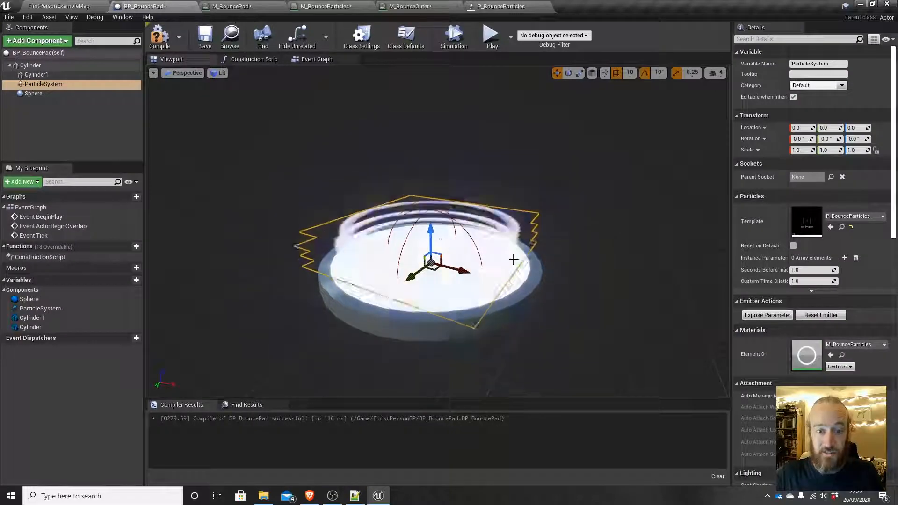
{"action": "left_click", "coordinate": [41, 51]}
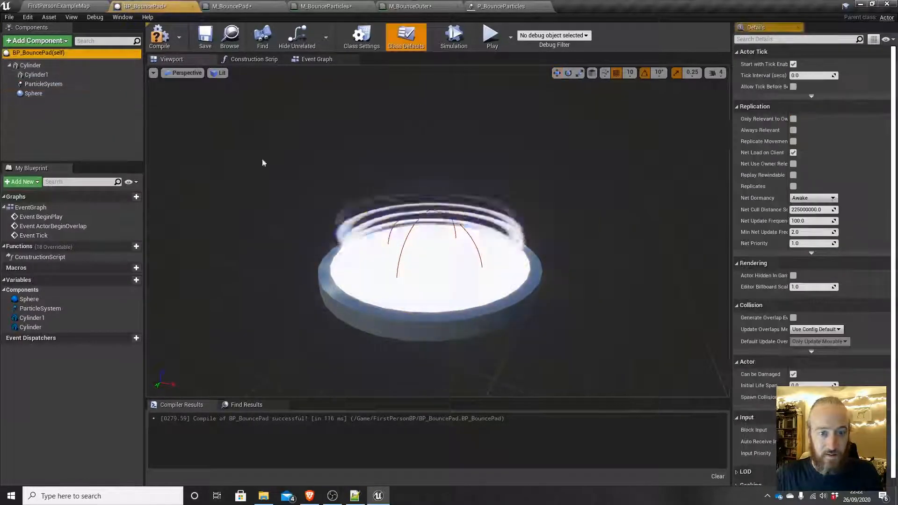
{"action": "scroll", "coordinate": [607, 260], "scroll_direction": "down", "scroll_amount": 2}
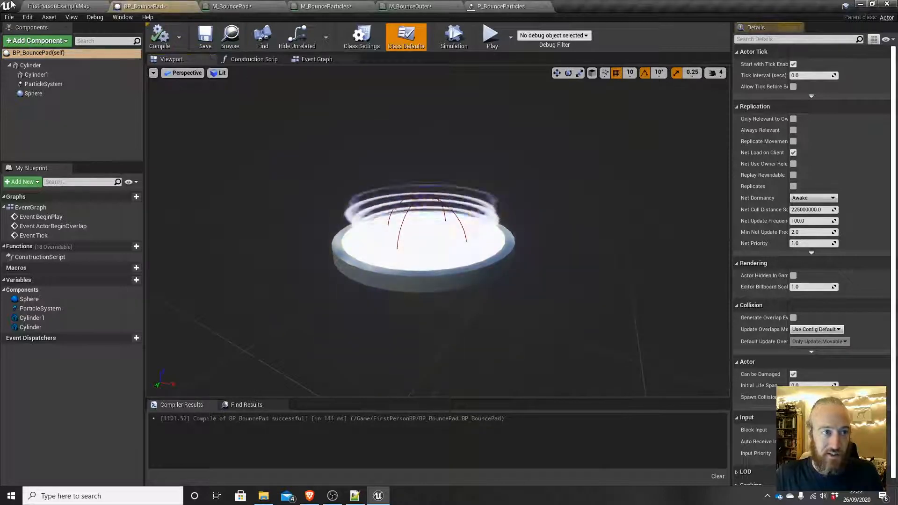
Place a BP_BouncePad in FirstPersonExampleMap on the floor beside the start of the First Person Template text
{"action": "left_click", "coordinate": [58, 6]}
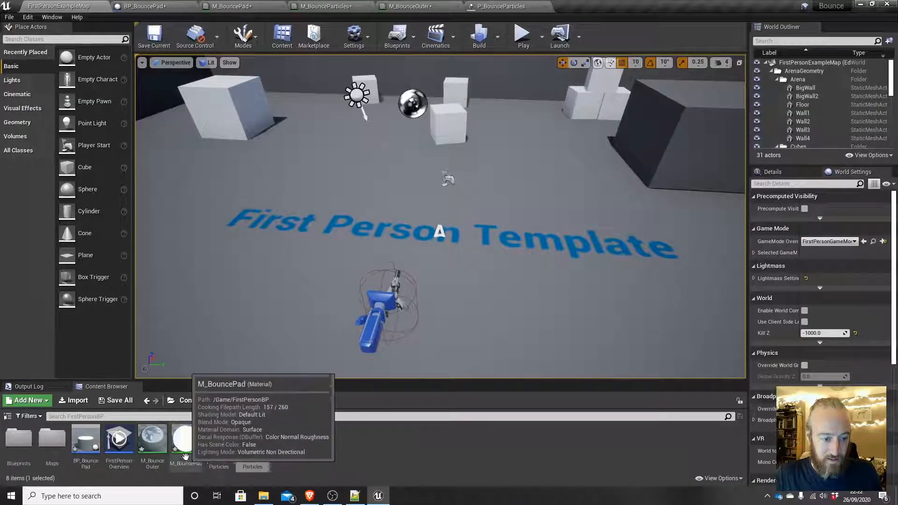
{"action": "left_click", "coordinate": [89, 451]}
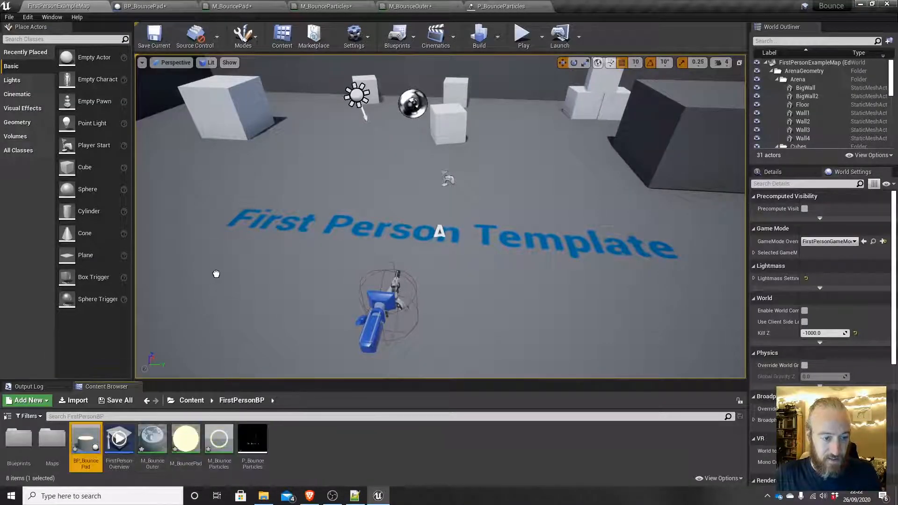
{"action": "left_click_drag", "start_coordinate": [198, 213], "coordinate": [196, 205]}
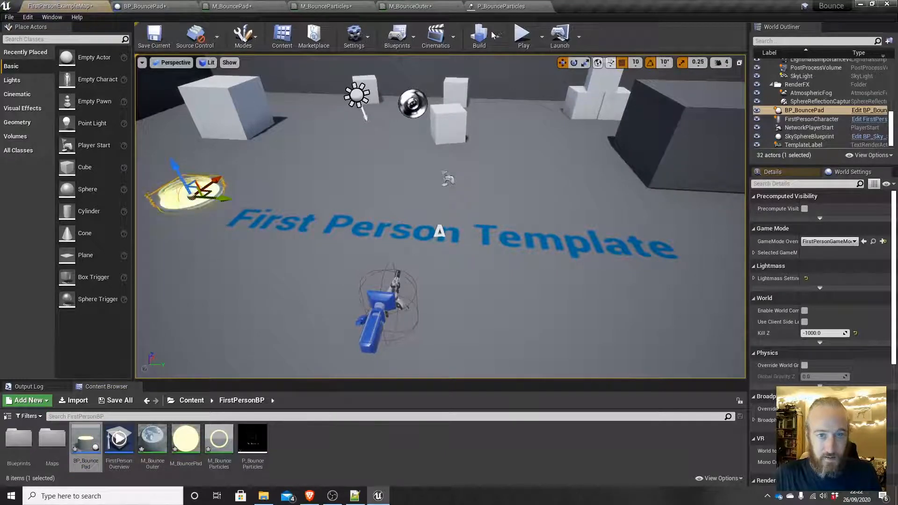
Play the level, walk around the bounce pad to inspect its glow and rising rings, and stop playing
{"action": "left_click", "coordinate": [522, 38]}
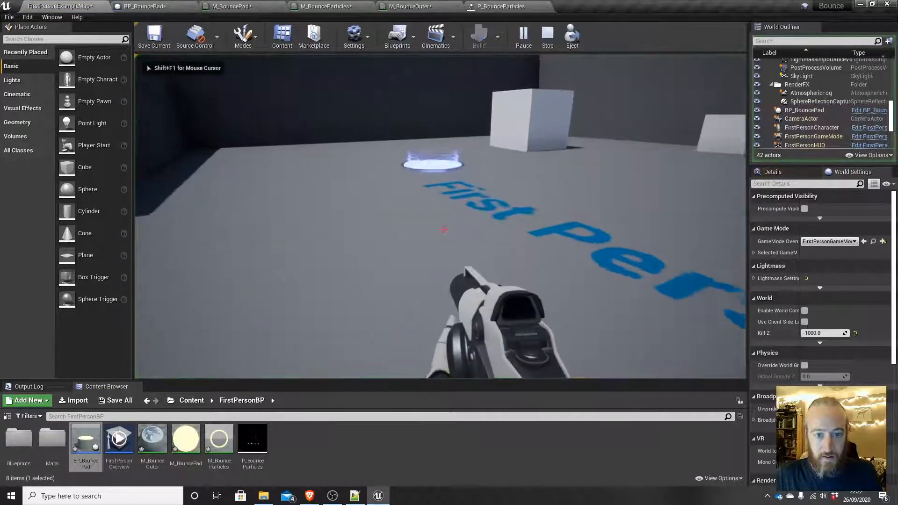
{"action": "key", "text": "w"}
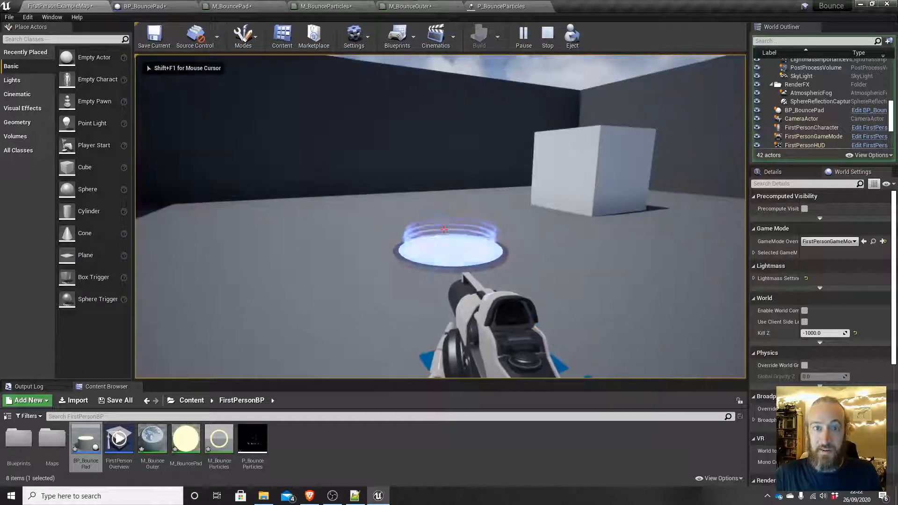
{"action": "key", "text": "w"}
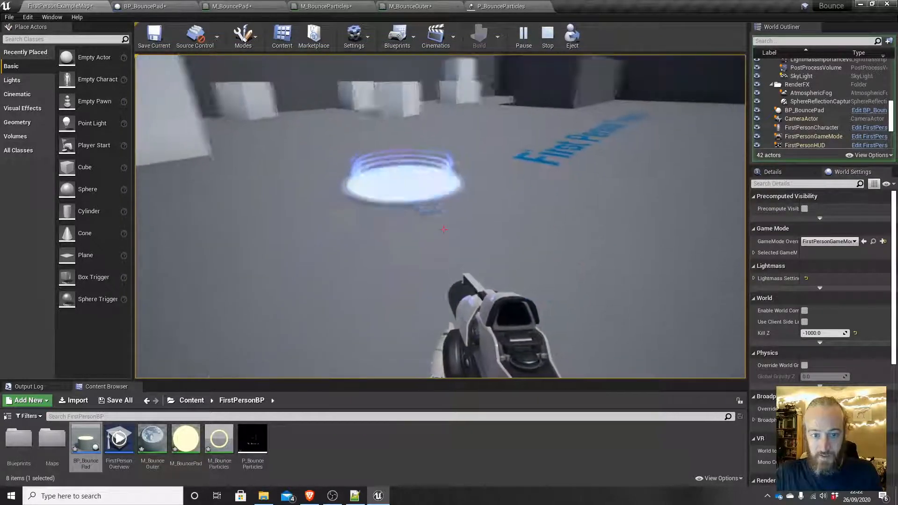
{"action": "key", "text": "Escape"}
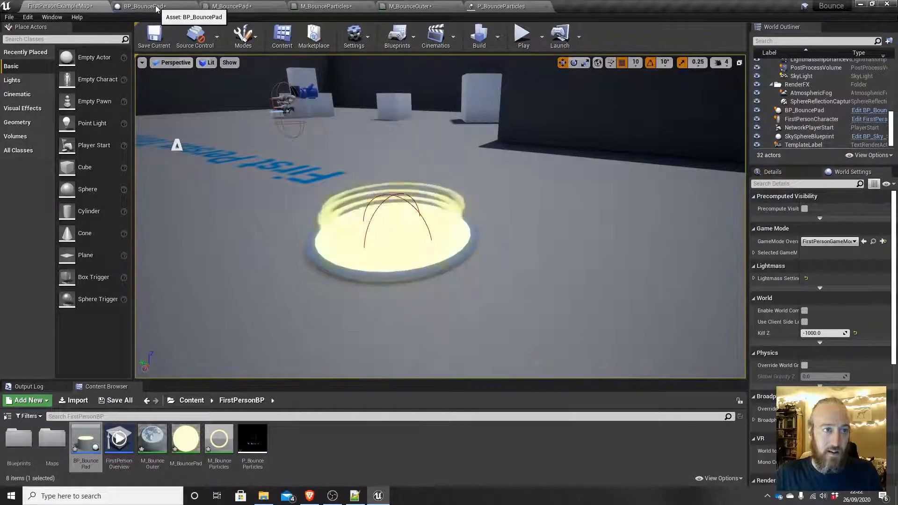
Delete the default BeginPlay, ActorBeginOverlap and Tick event nodes from BP_BouncePad's Event Graph
{"action": "left_click", "coordinate": [140, 6]}
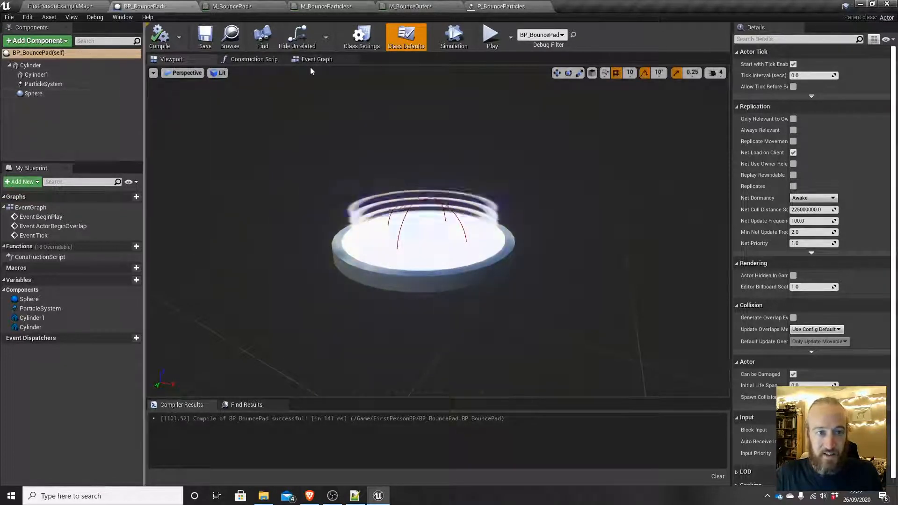
{"action": "left_click", "coordinate": [321, 60]}
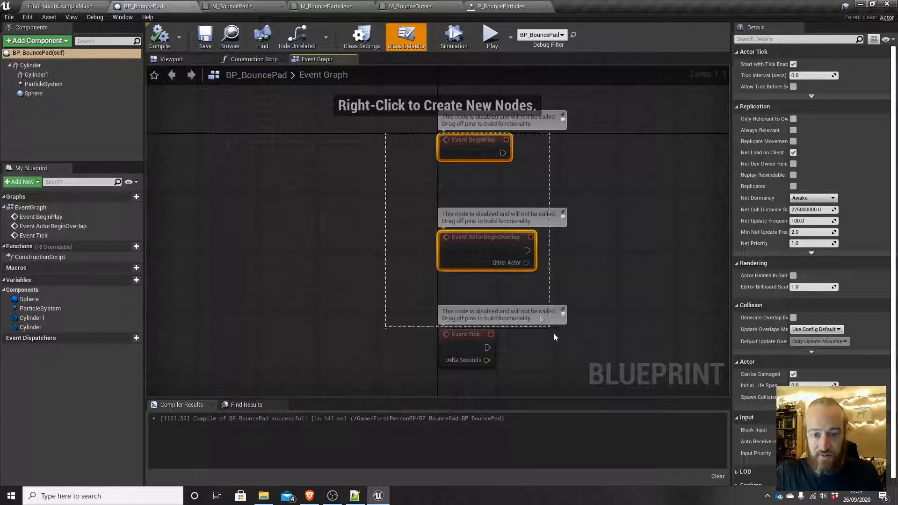
{"action": "left_click_drag", "start_coordinate": [554, 336], "coordinate": [565, 356]}
{"action": "key", "text": "Delete"}
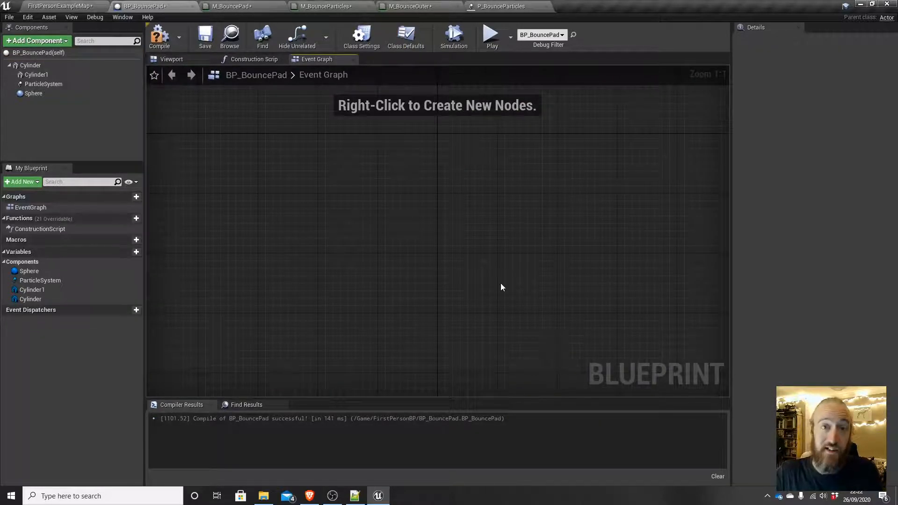
Add an On Component Begin Overlap event for the Sphere component to BP_BouncePad's Event Graph
{"action": "left_click", "coordinate": [34, 94]}
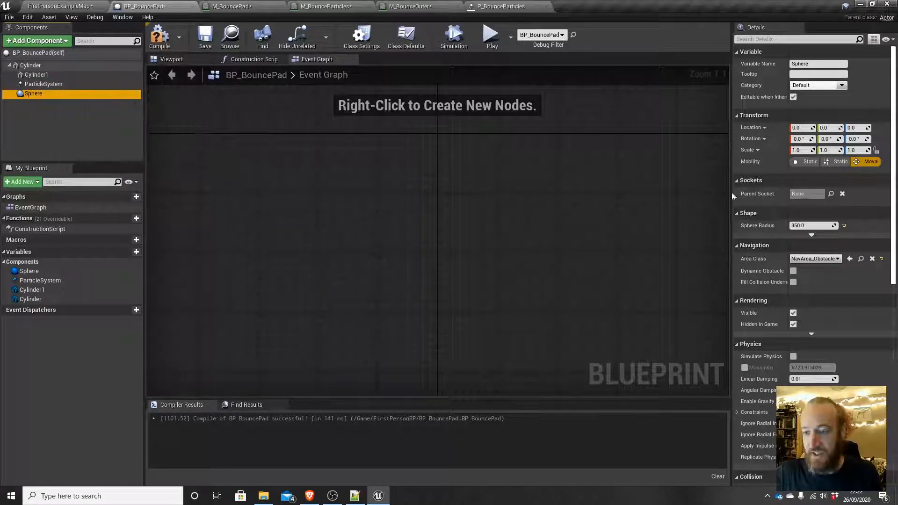
{"action": "scroll", "coordinate": [797, 213], "scroll_direction": "down", "scroll_amount": 5}
{"action": "scroll", "coordinate": [796, 214], "scroll_direction": "down", "scroll_amount": 6}
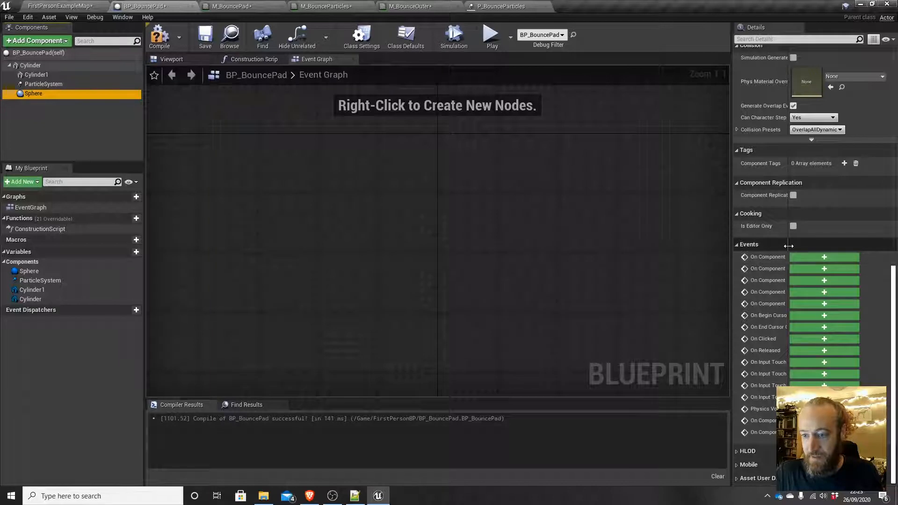
{"action": "left_click_drag", "start_coordinate": [791, 245], "coordinate": [809, 246]}
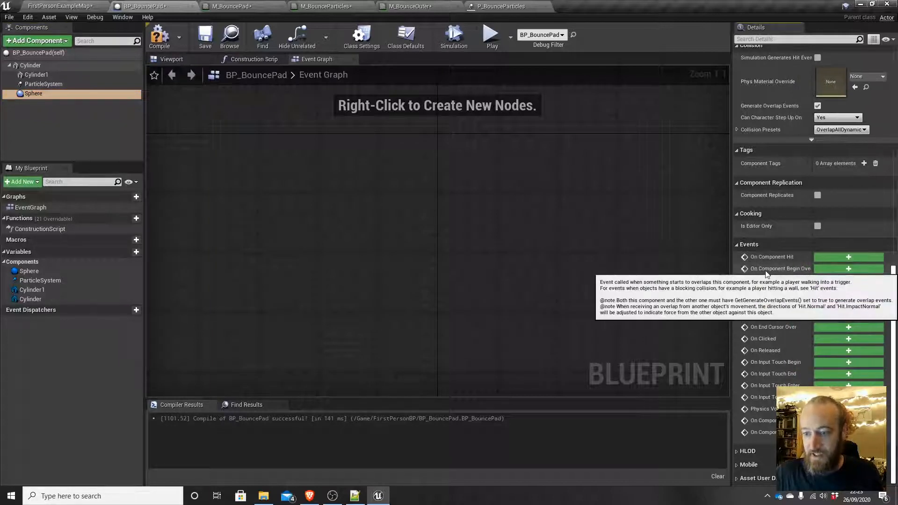
{"action": "left_click", "coordinate": [830, 268]}
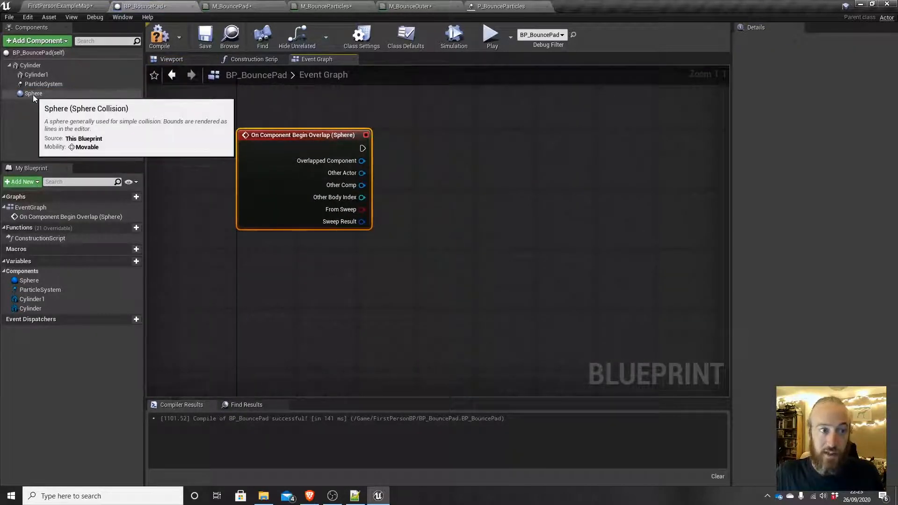
{"action": "left_click_drag", "start_coordinate": [490, 145], "coordinate": [490, 145]}
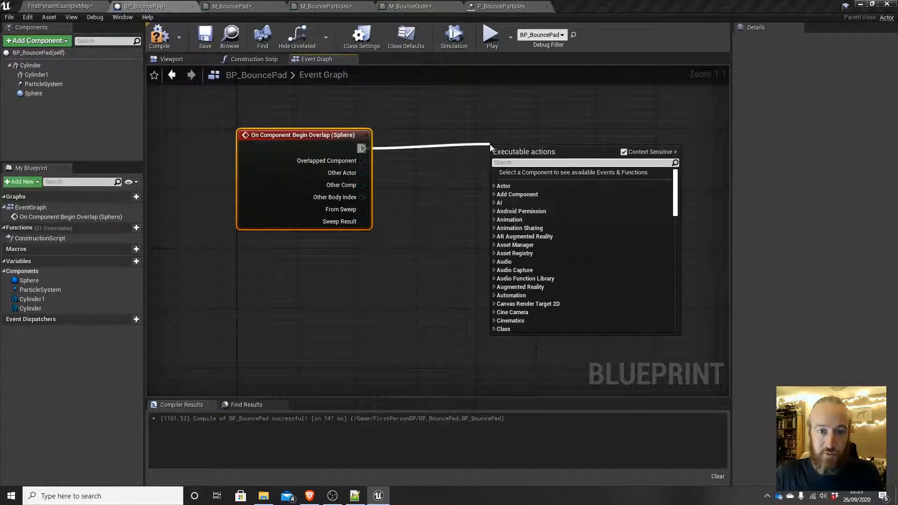
{"action": "key", "text": "Escape"}
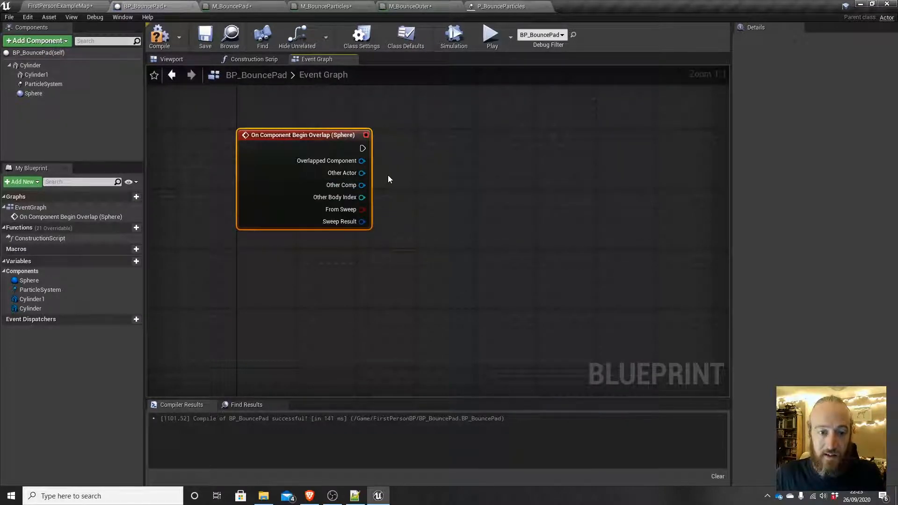
{"action": "left_click_drag", "start_coordinate": [389, 174], "coordinate": [307, 172]}
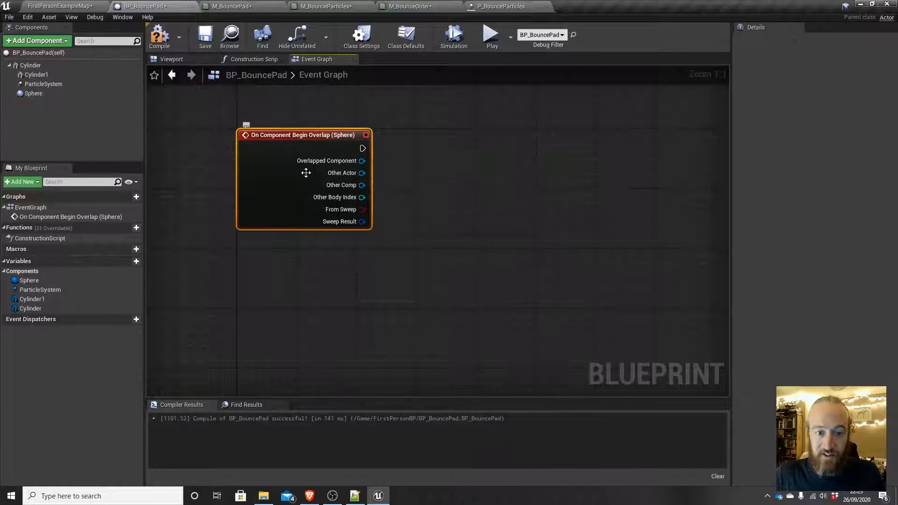
{"action": "left_click_drag", "start_coordinate": [380, 174], "coordinate": [182, 175]}
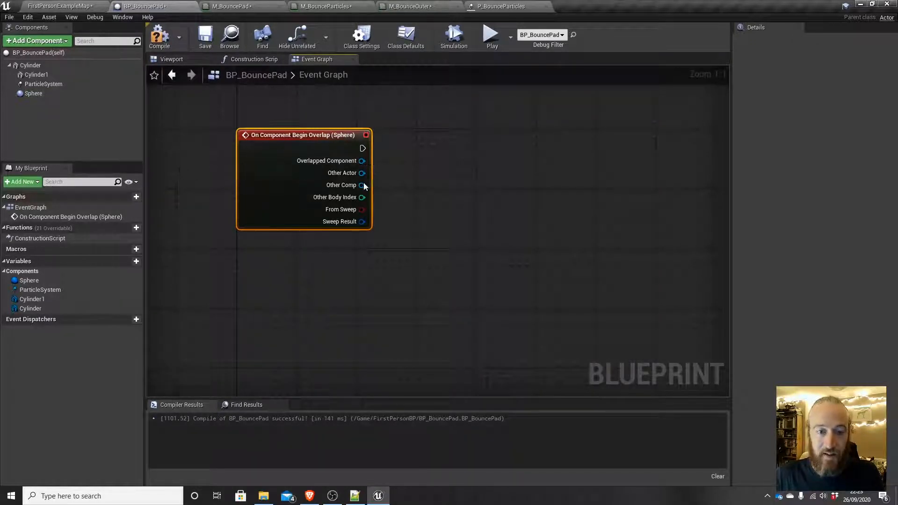
Compare the overlap event's Other Actor with a Get Player Character node through an Equal (Object) node, placing Get Player Character beneath the event
{"action": "left_click_drag", "start_coordinate": [425, 216], "coordinate": [440, 210]}
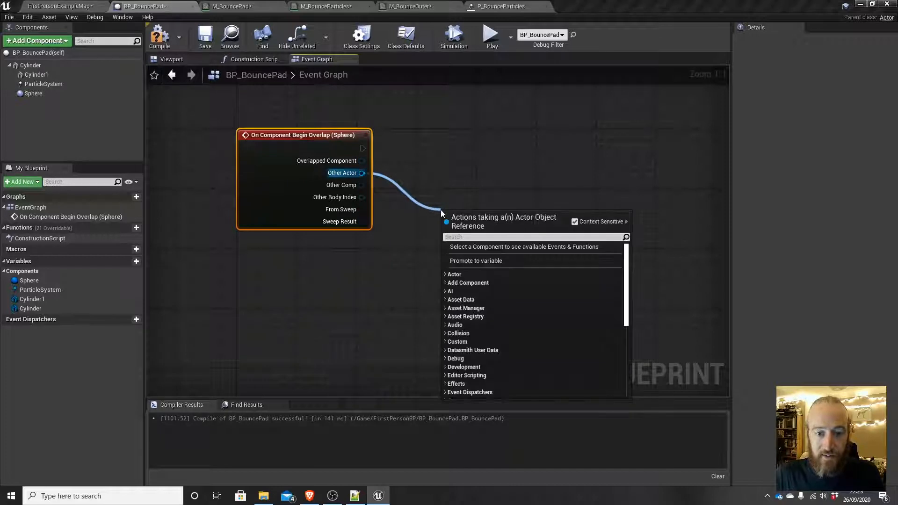
{"action": "type", "text": "=="}
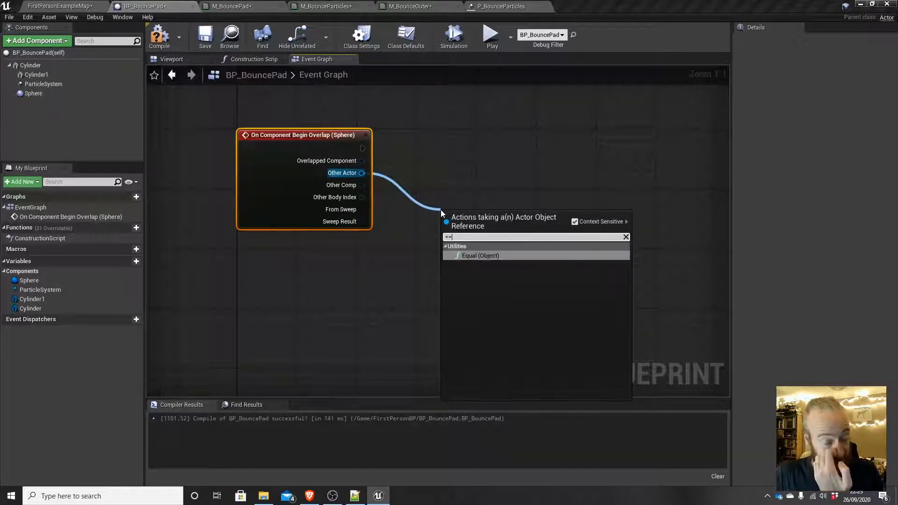
{"action": "left_click", "coordinate": [491, 256]}
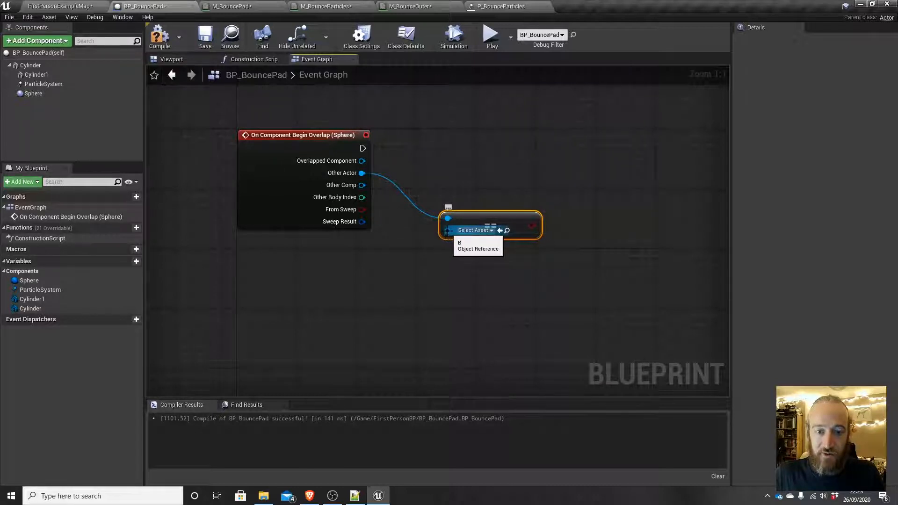
{"action": "left_click_drag", "start_coordinate": [342, 276], "coordinate": [342, 275]}
{"action": "type", "text": "G"}
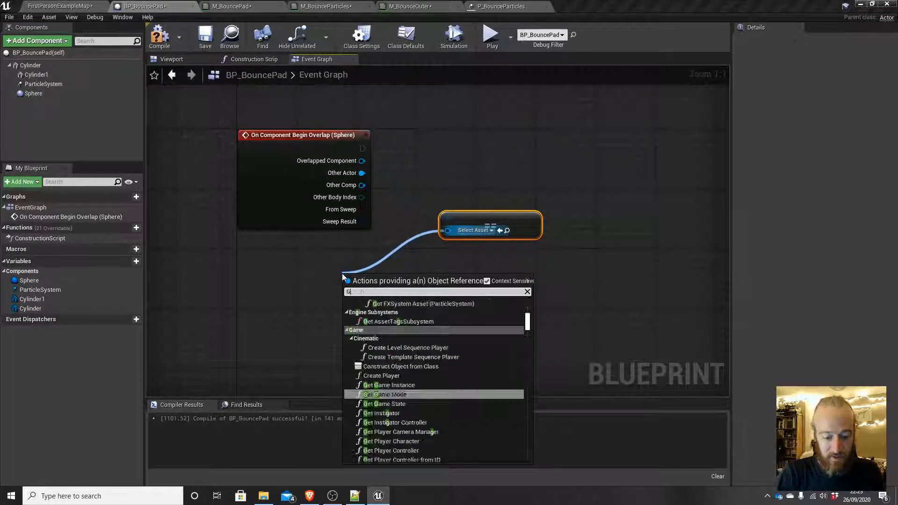
{"action": "type", "text": "ET PLAY"}
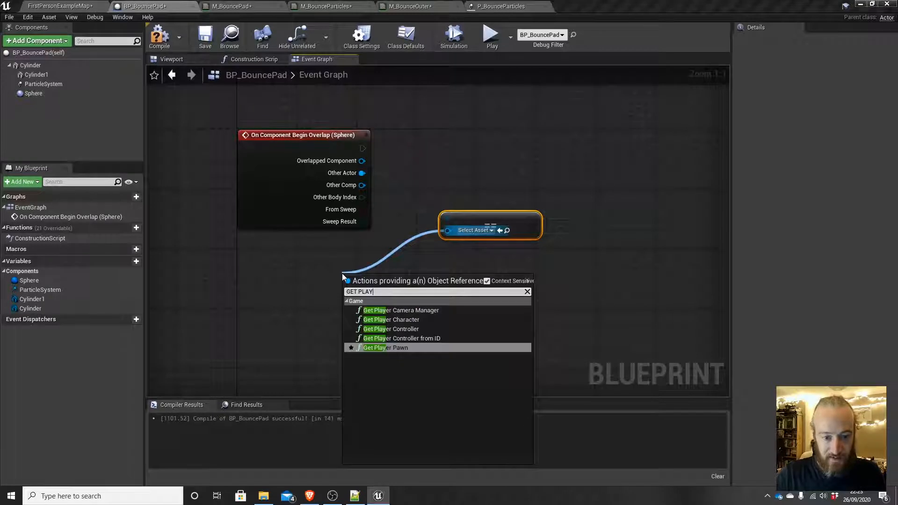
{"action": "left_click", "coordinate": [402, 320]}
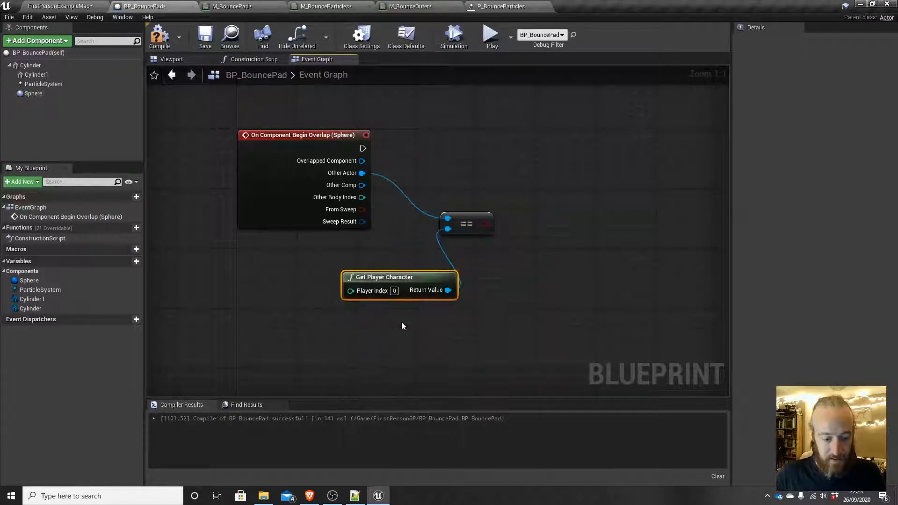
{"action": "left_click_drag", "start_coordinate": [397, 277], "coordinate": [315, 255]}
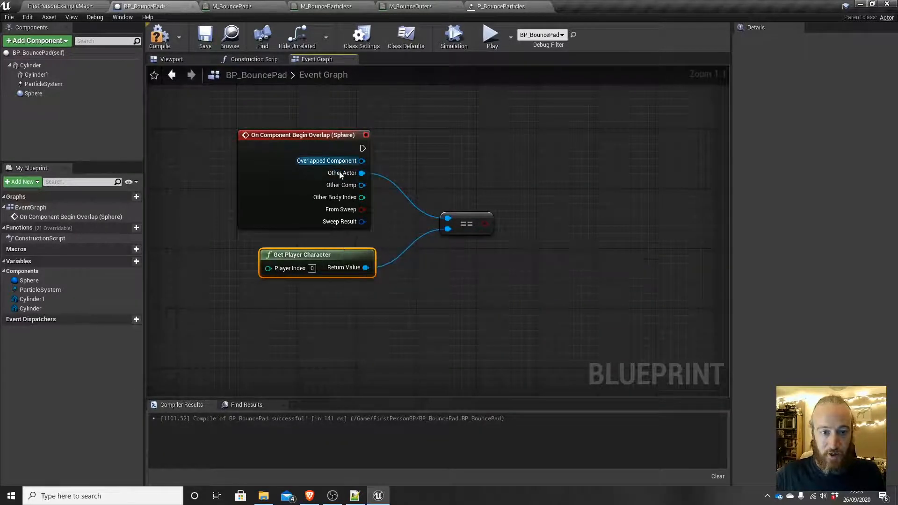
{"action": "left_click", "coordinate": [323, 182]}
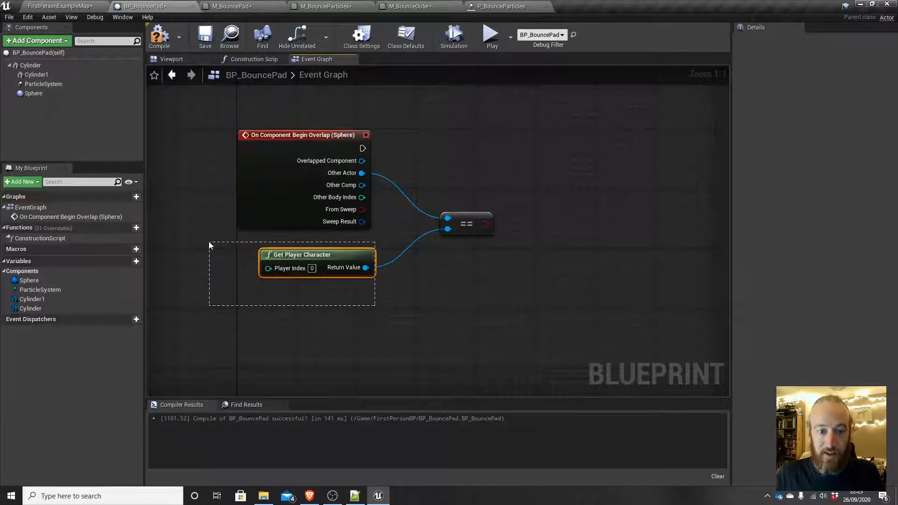
Run a Branch node from the overlap event and feed the Equal node's result into its Condition
{"action": "right_click_drag", "start_coordinate": [566, 225], "coordinate": [521, 232]}
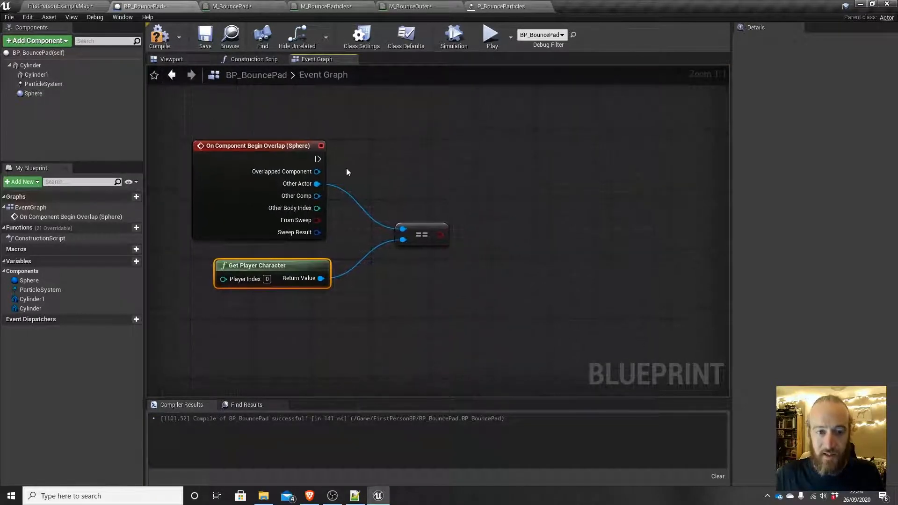
{"action": "left_click_drag", "start_coordinate": [466, 159], "coordinate": [487, 162]}
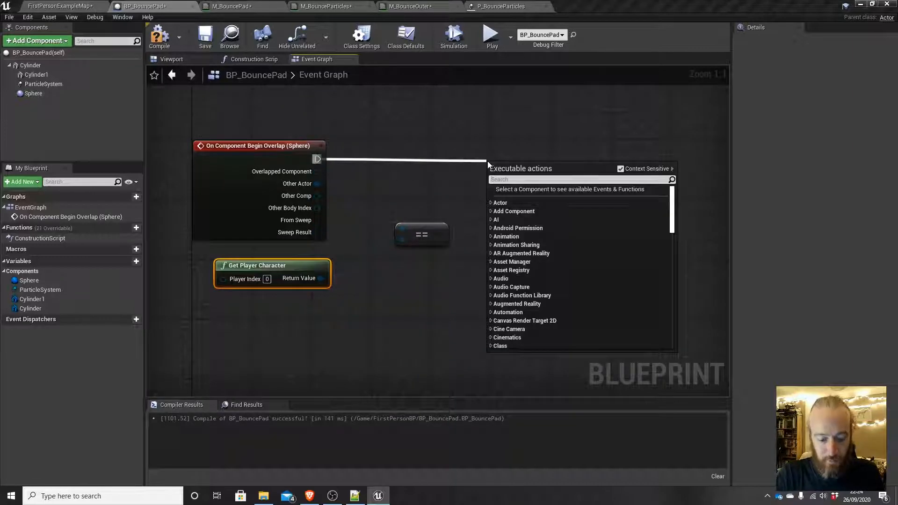
{"action": "type", "text": "branch"}
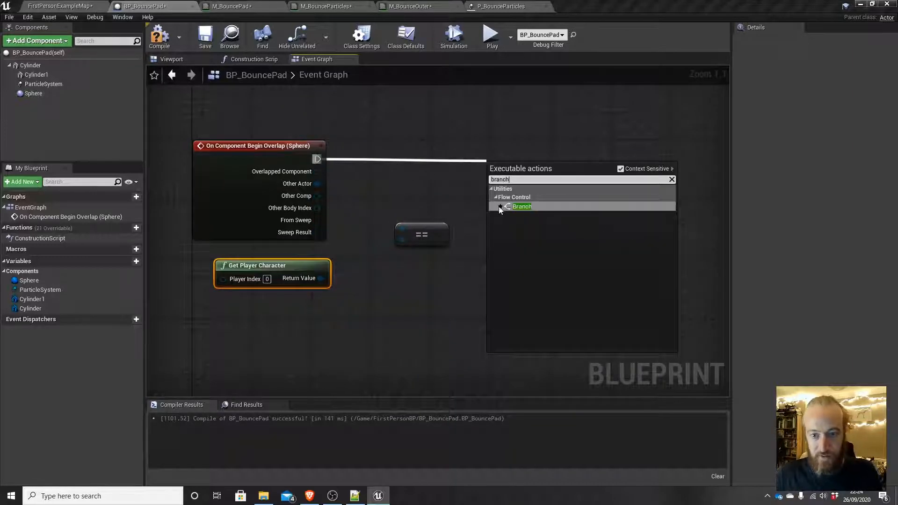
{"action": "left_click", "coordinate": [500, 207]}
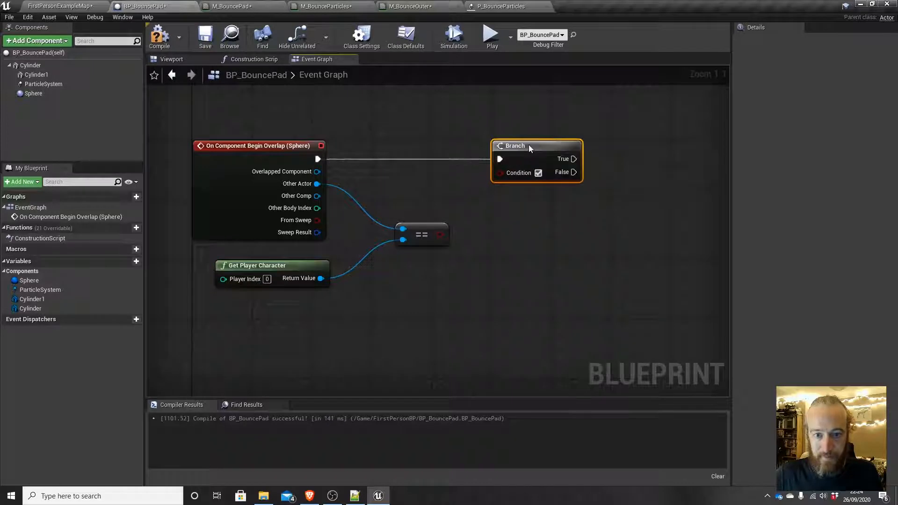
{"action": "left_click_drag", "start_coordinate": [438, 234], "coordinate": [503, 179]}
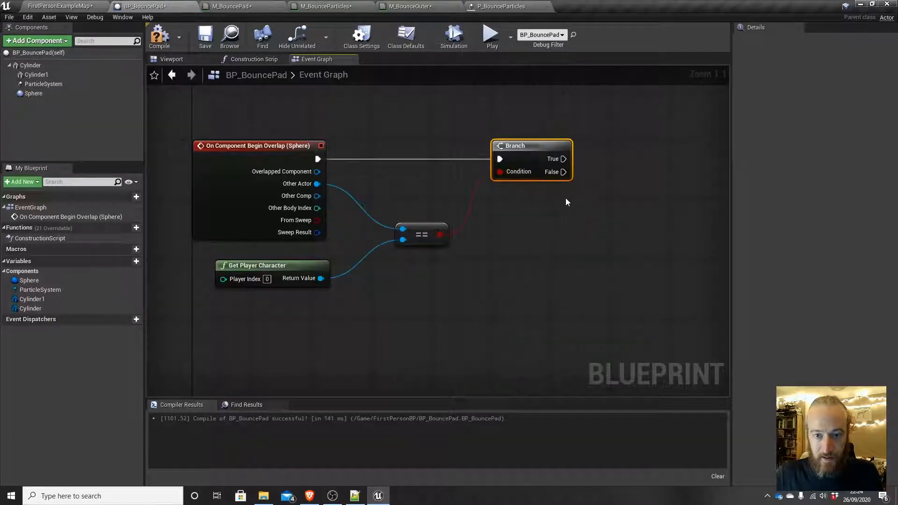
{"action": "left_click_drag", "start_coordinate": [563, 171], "coordinate": [615, 245]}
{"action": "left_click", "coordinate": [582, 236]}
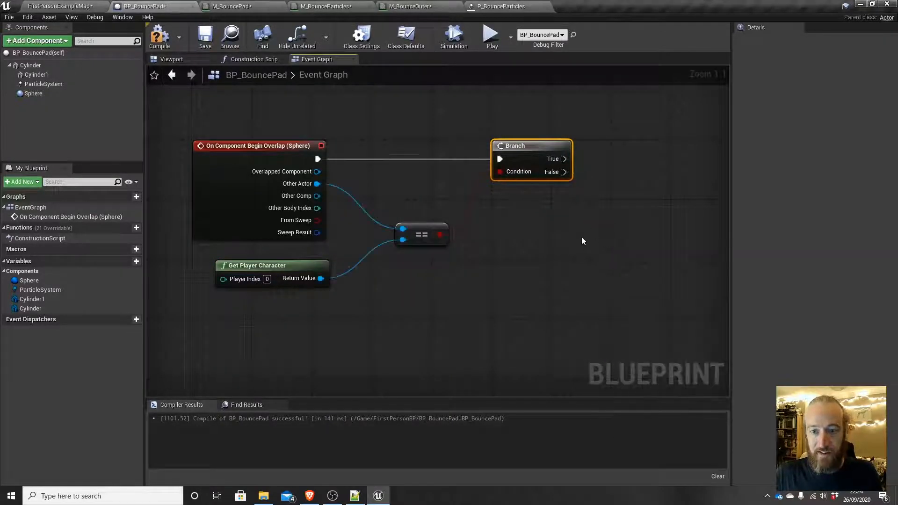
Add a Launch Character node targeting the player character, run from the Branch's True output, with Launch Velocity Z set to 1000
{"action": "right_click_drag", "start_coordinate": [582, 237], "coordinate": [529, 241]}
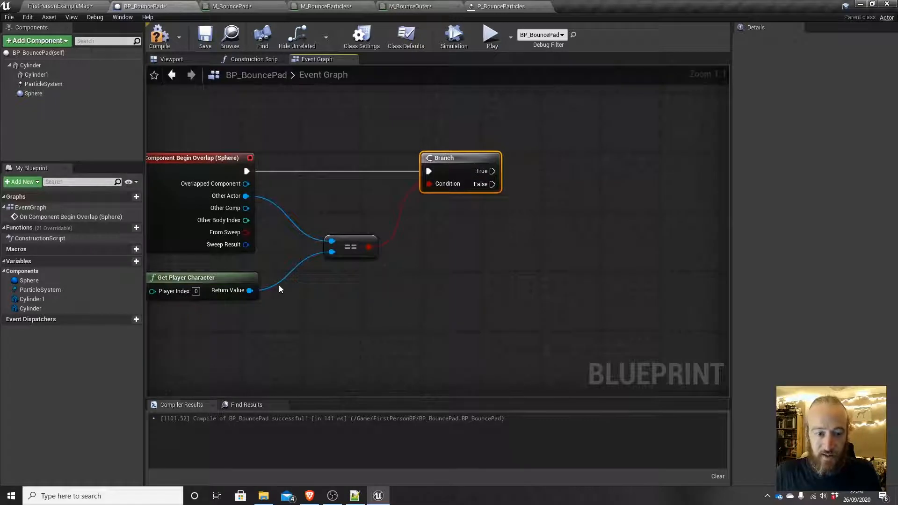
{"action": "left_click_drag", "start_coordinate": [542, 243], "coordinate": [542, 243]}
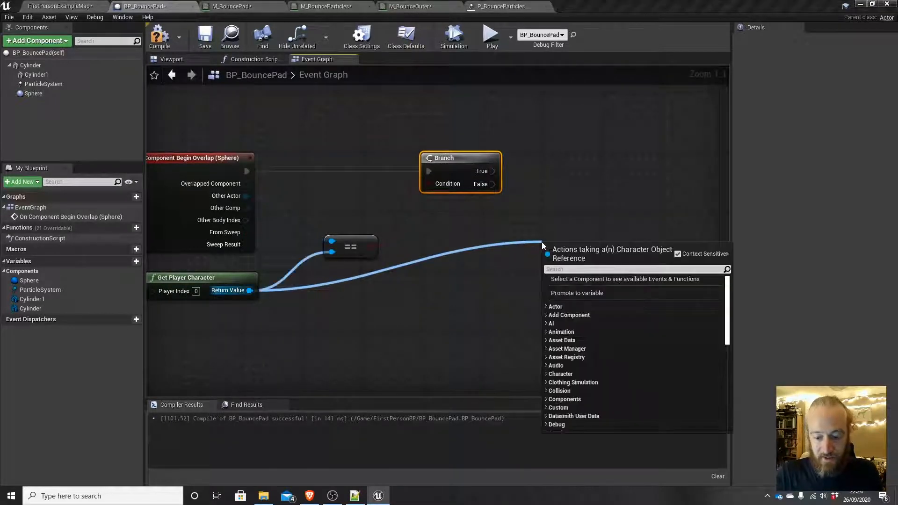
{"action": "type", "text": "laun"}
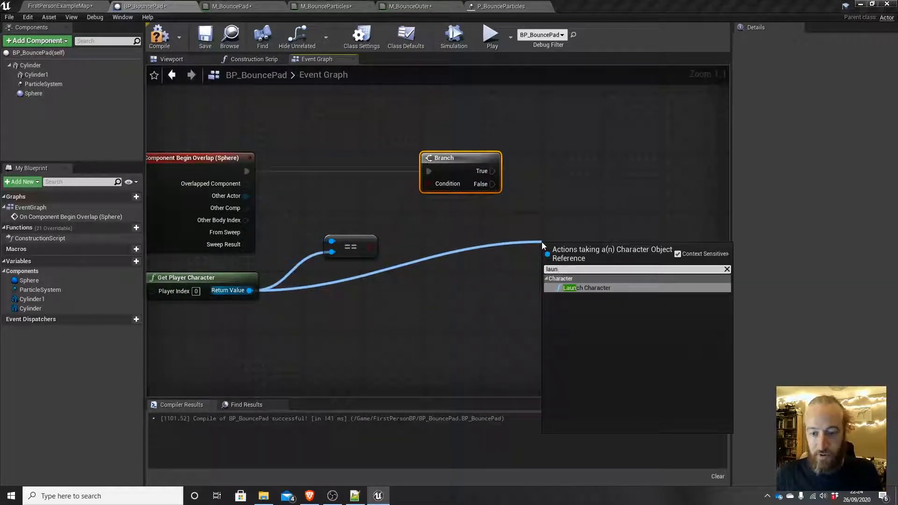
{"action": "left_click", "coordinate": [585, 288]}
{"action": "left_click_drag", "start_coordinate": [604, 240], "coordinate": [560, 168]}
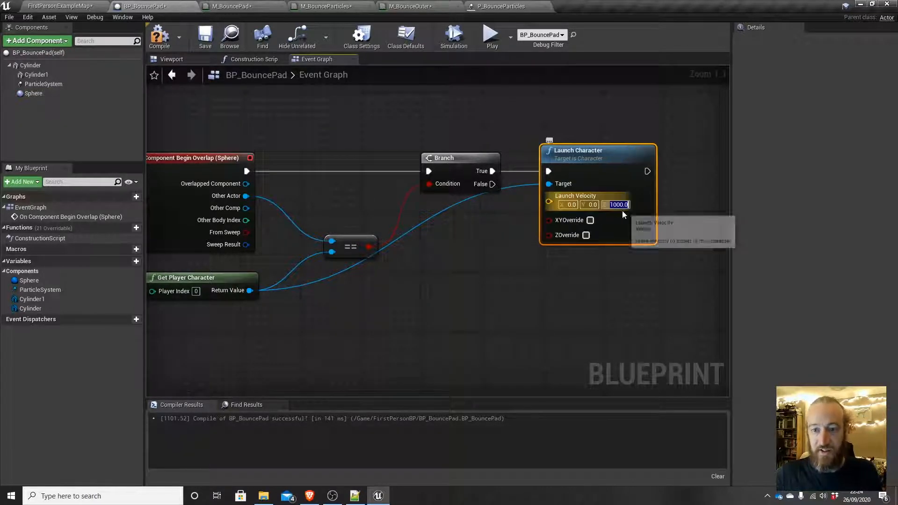
Play FirstPersonExampleMap, walk onto the bounce pad to test the launch, stop playing and view the pad in the level
{"action": "left_click", "coordinate": [92, 7]}
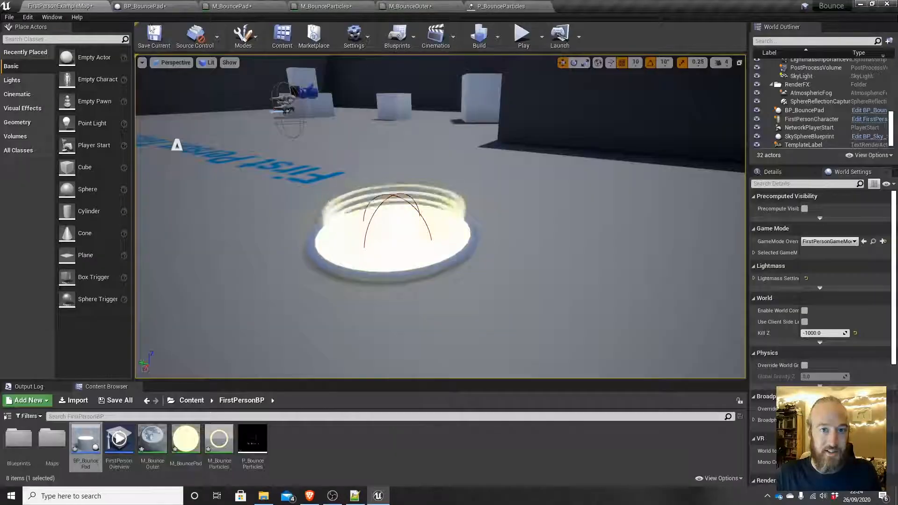
{"action": "left_click", "coordinate": [521, 32]}
{"action": "key", "text": "w"}
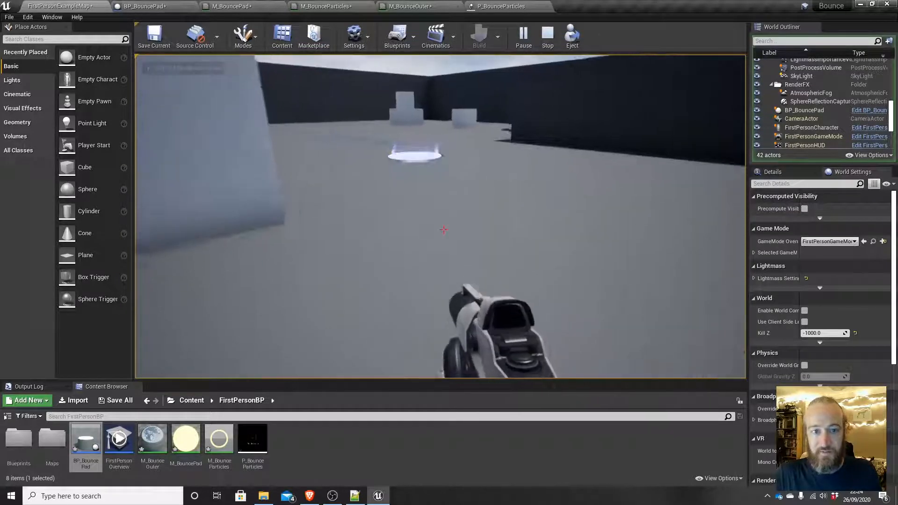
{"action": "key", "text": "w"}
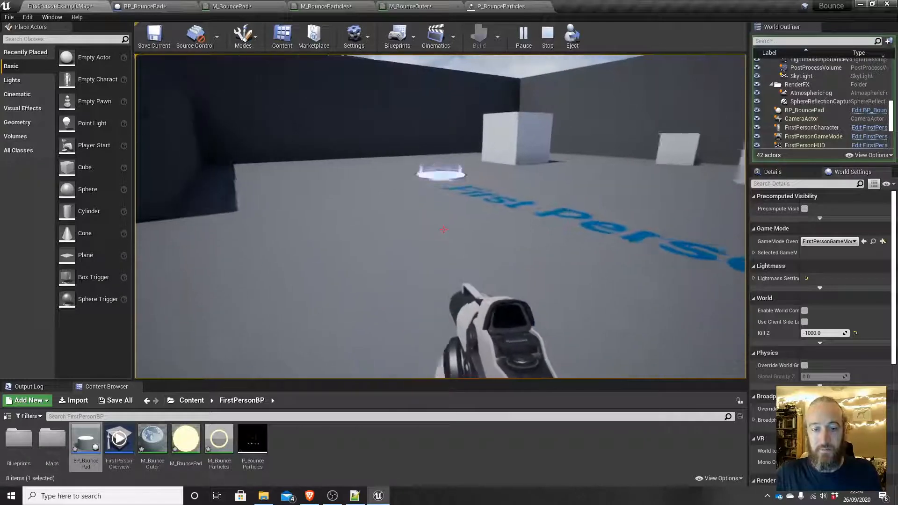
{"action": "key", "text": "w"}
{"action": "key", "text": "w"}
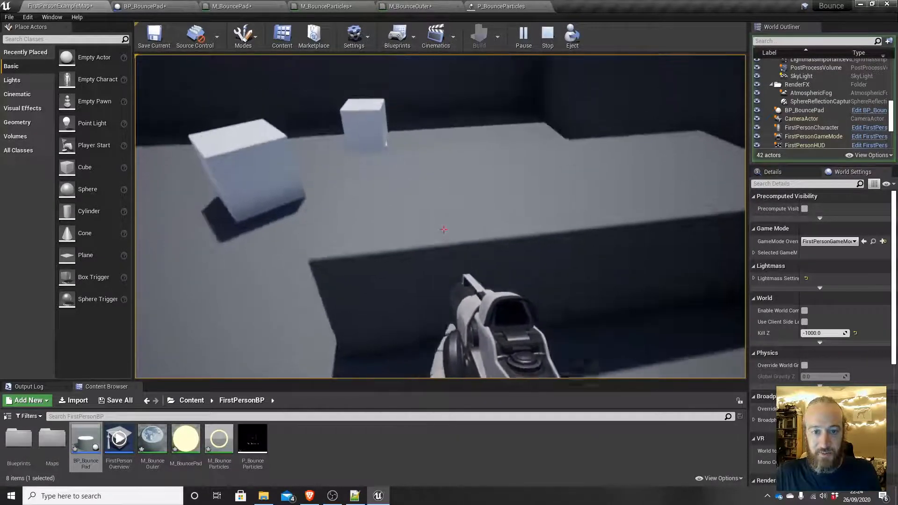
{"action": "key", "text": "Escape"}
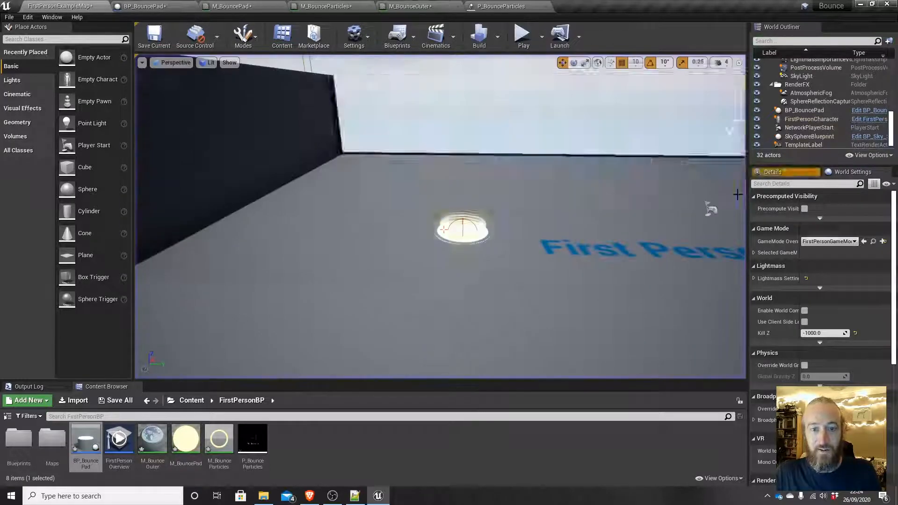
{"action": "key", "text": "d"}
{"action": "right_click_drag", "start_coordinate": [735, 202], "coordinate": [636, 233]}
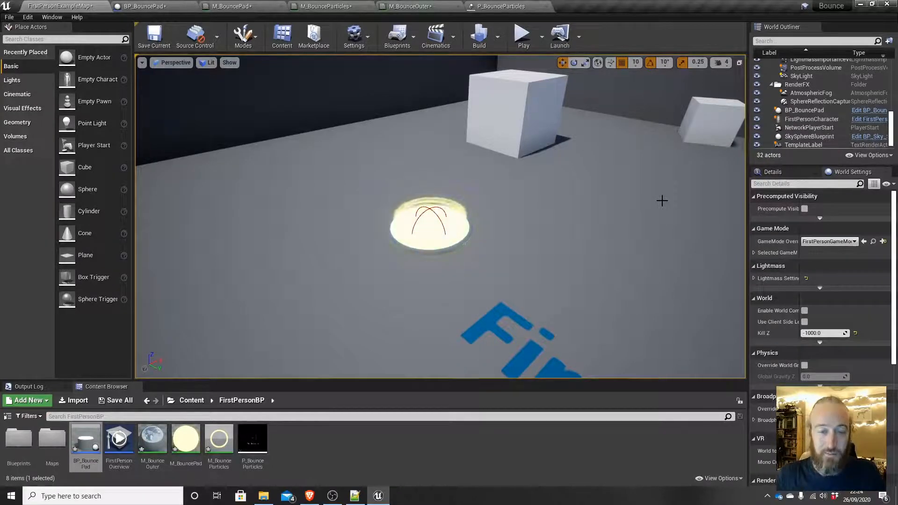
Review the Launch Character setup in BP_BouncePad's Event Graph and return to FirstPersonExampleMap
{"action": "left_click", "coordinate": [153, 7]}
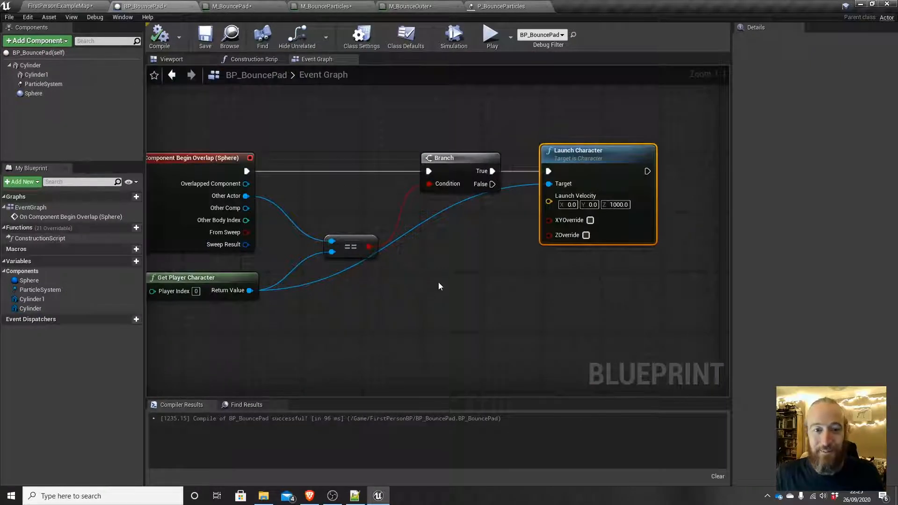
{"action": "right_click_drag", "start_coordinate": [440, 287], "coordinate": [459, 277]}
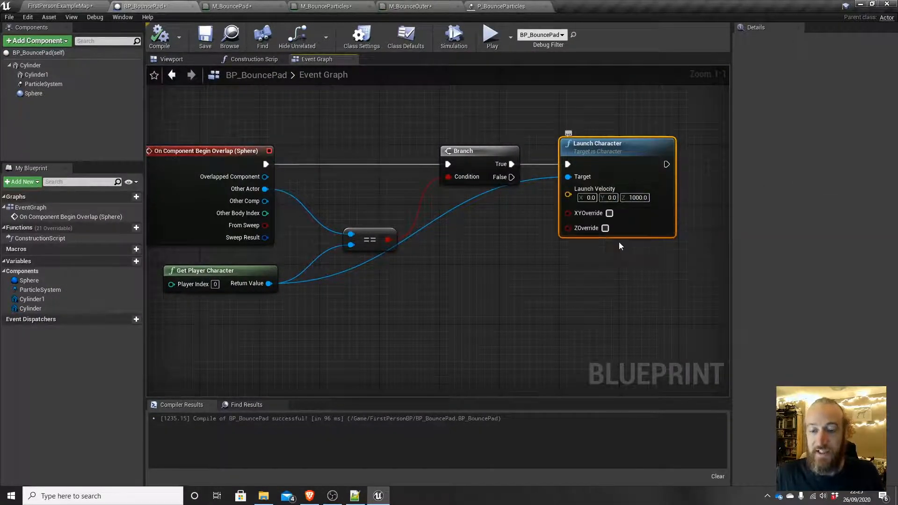
{"action": "left_click", "coordinate": [74, 5]}
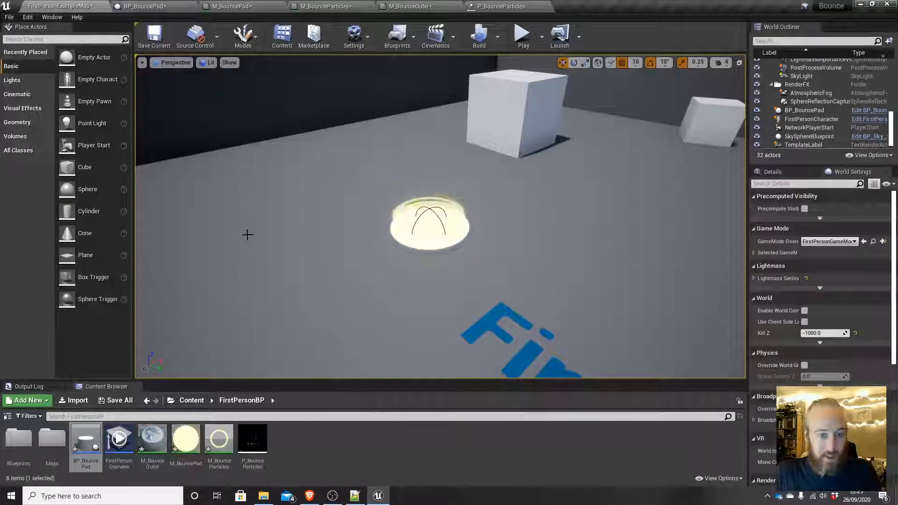
Duplicate the bounce pad along Y to about -1300 in the level, then return to BP_BouncePad's Event Graph
{"action": "left_click", "coordinate": [465, 228]}
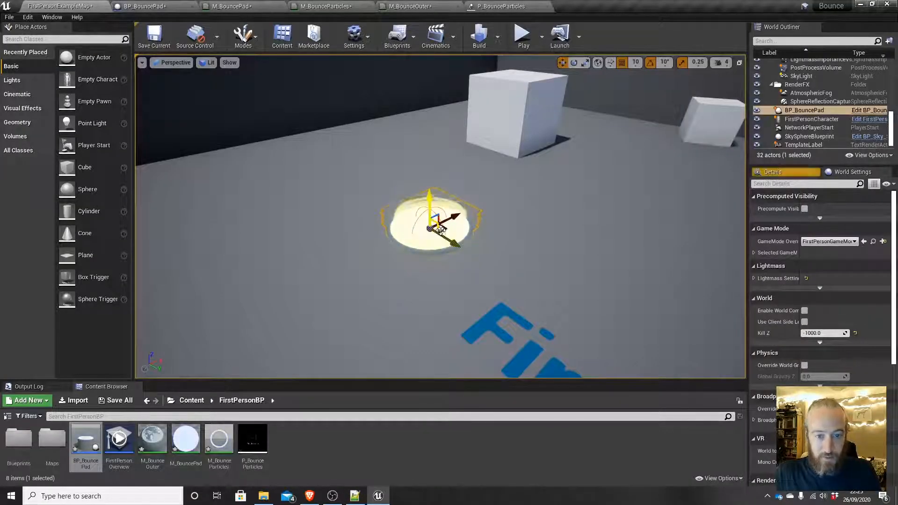
{"action": "left_click_drag", "start_coordinate": [449, 241], "coordinate": [371, 198], "text": "alt"}
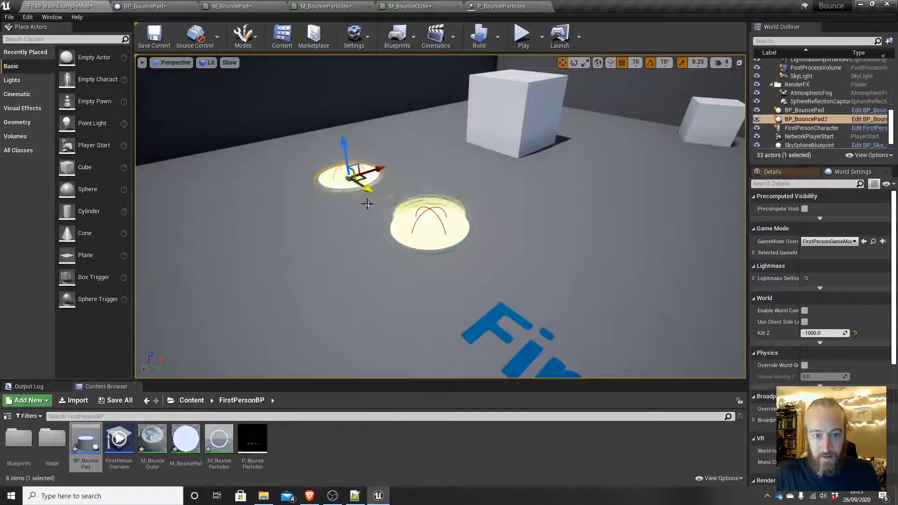
{"action": "left_click", "coordinate": [153, 7]}
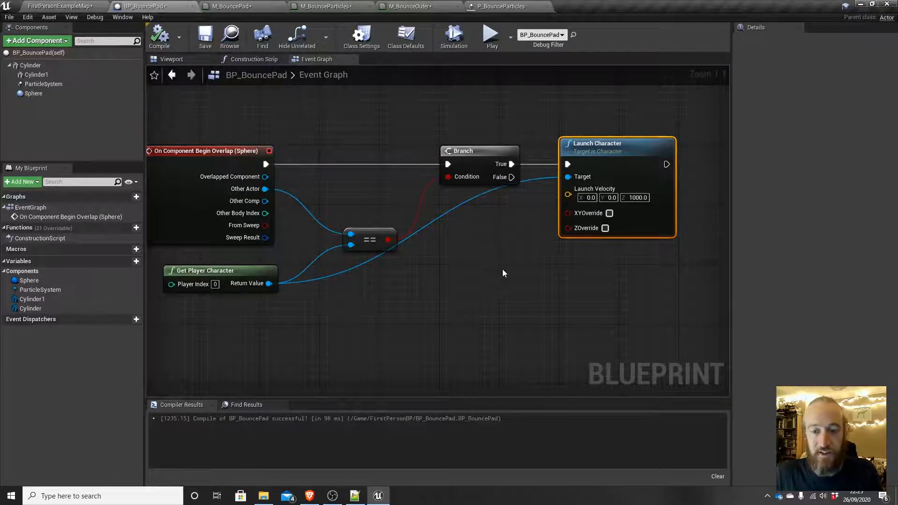
Promote the Launch Character node's Launch Velocity input to a variable named Bounce Direction
{"action": "right_click_drag", "start_coordinate": [502, 269], "coordinate": [522, 263]}
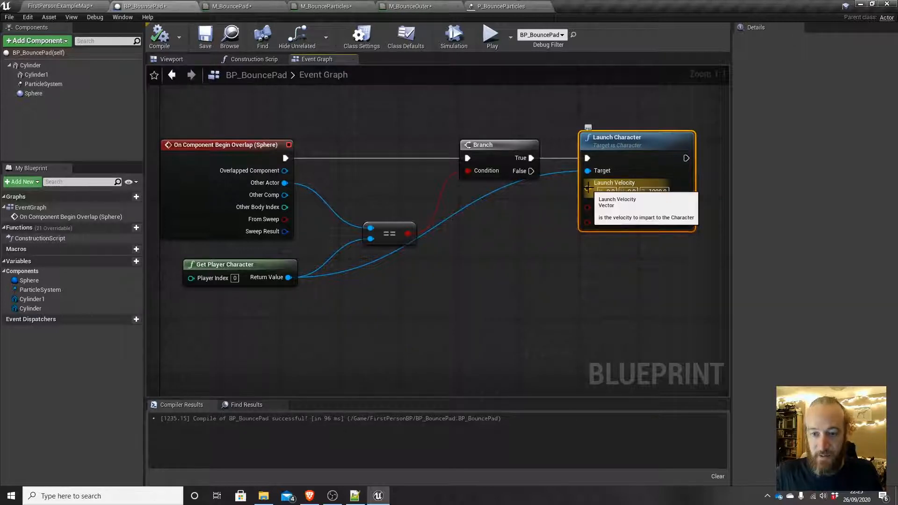
{"action": "left_click_drag", "start_coordinate": [584, 187], "coordinate": [564, 207]}
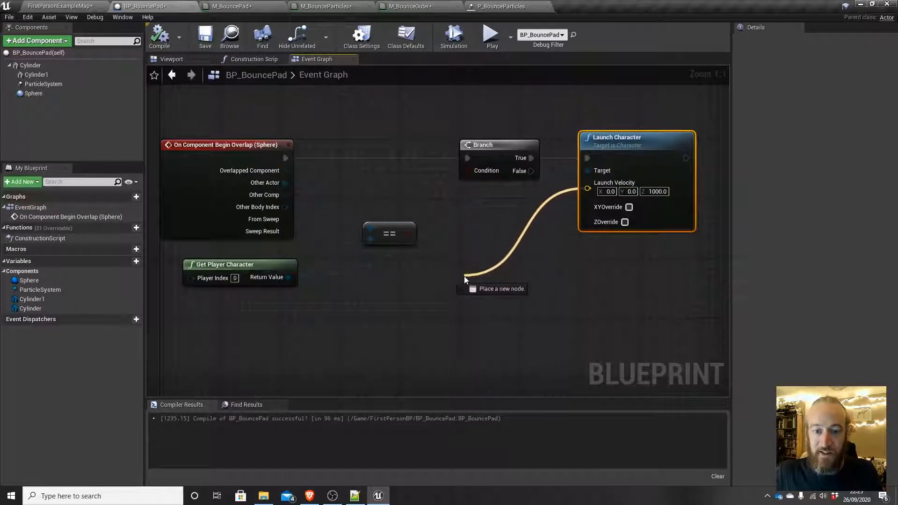
{"action": "left_click_drag", "start_coordinate": [464, 276], "coordinate": [464, 276]}
{"action": "left_click", "coordinate": [496, 319]}
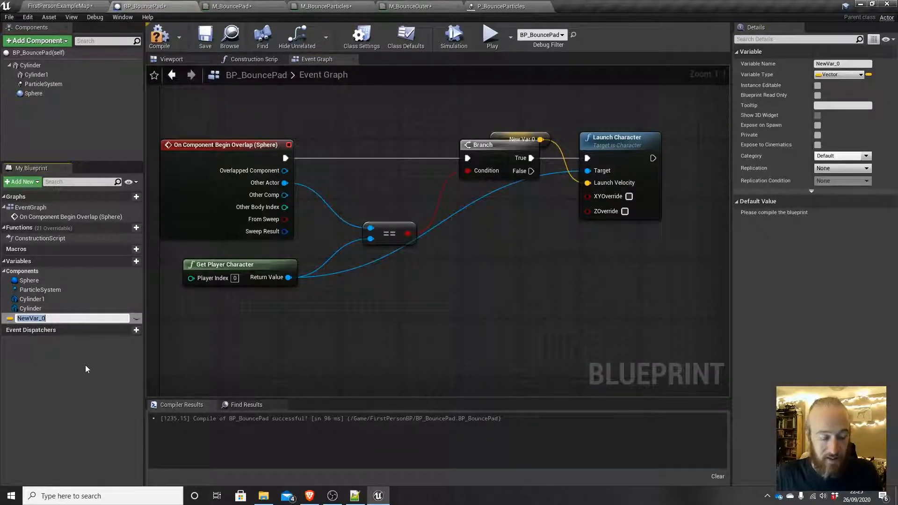
{"action": "type", "text": "Boiu"}
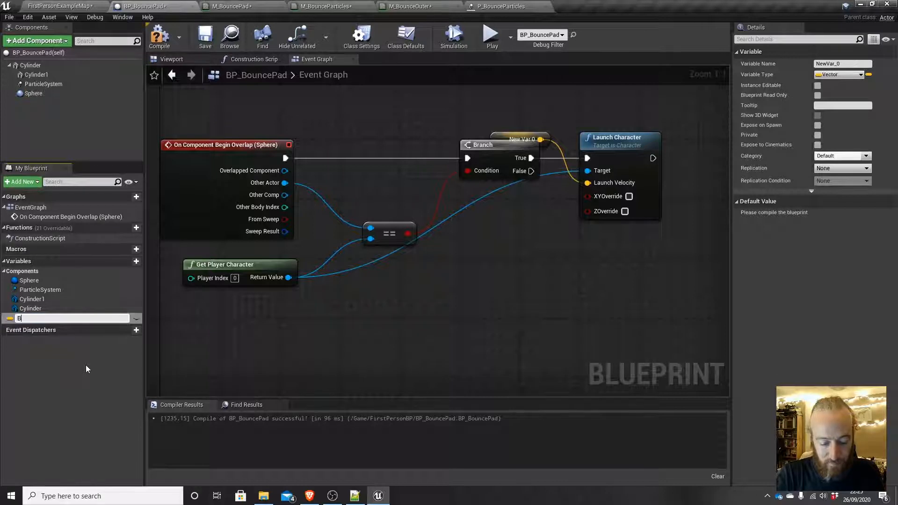
{"action": "key", "text": "BackSpace"}
{"action": "key", "text": "BackSpace"}
{"action": "type", "text": "u"}
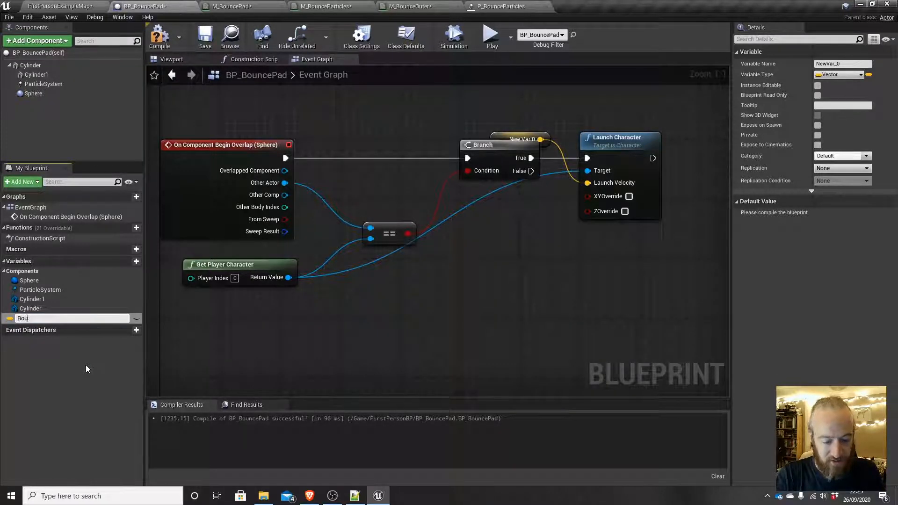
{"action": "type", "text": "nce Direct"}
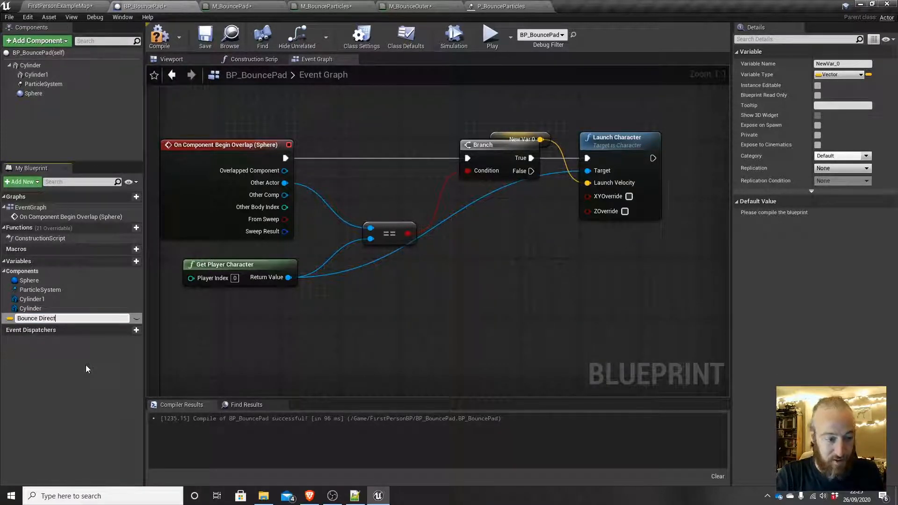
{"action": "type", "text": "ion"}
{"action": "key", "text": "Return"}
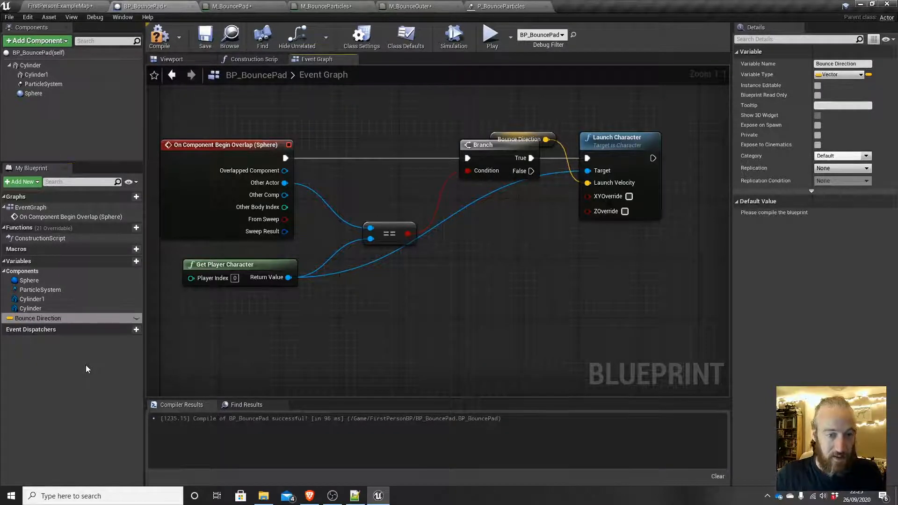
Place the Bounce Direction node below the Branch, make the variable instance editable and compile the Blueprint
{"action": "left_click_drag", "start_coordinate": [535, 134], "coordinate": [490, 239]}
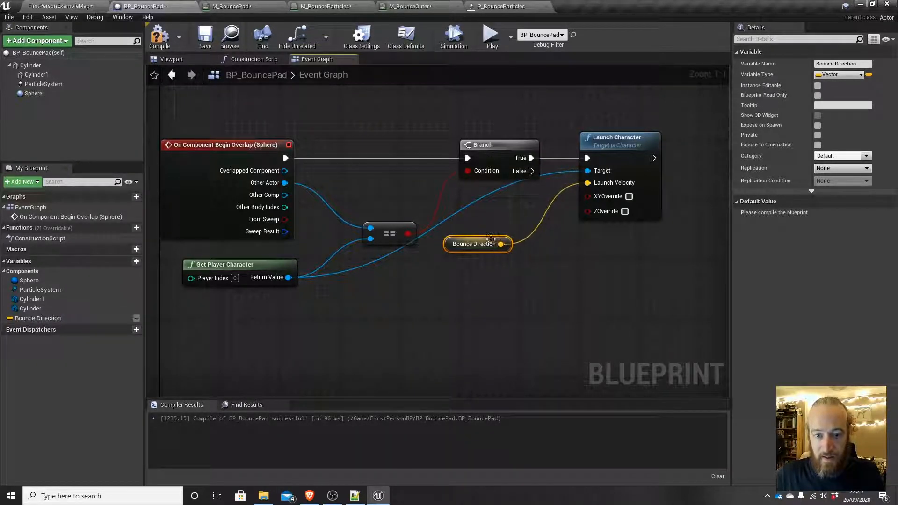
{"action": "left_click", "coordinate": [135, 318]}
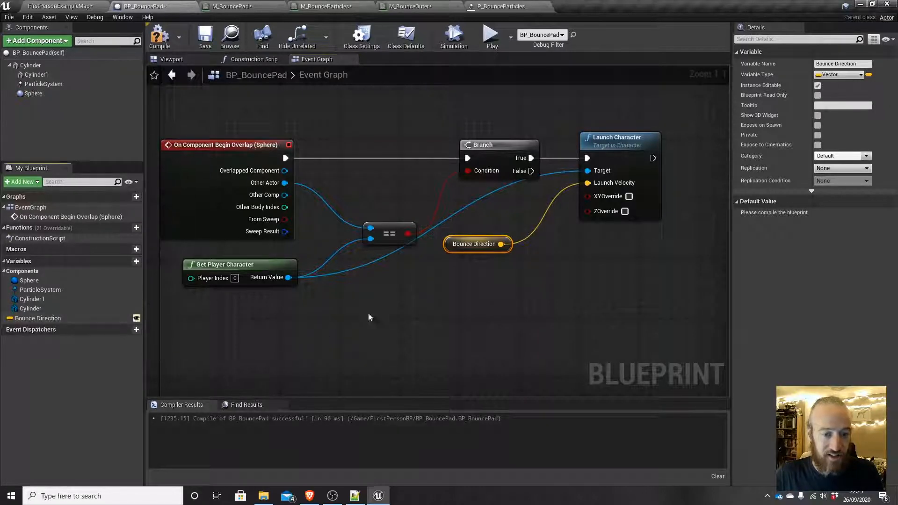
{"action": "left_click", "coordinate": [159, 37]}
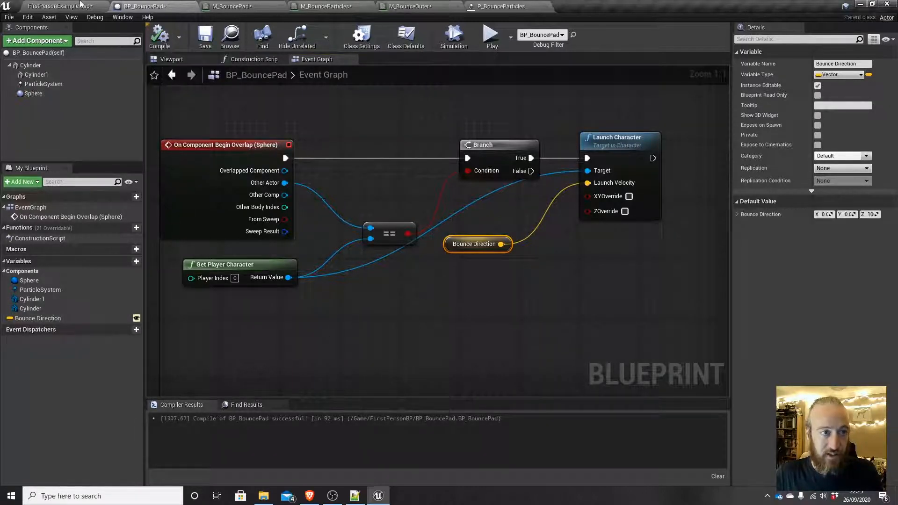
In FirstPersonExampleMap, expand Bounce Direction and set its Y value to 1000 on the duplicated bounce pad
{"action": "left_click", "coordinate": [81, 6]}
{"action": "left_click", "coordinate": [428, 226]}
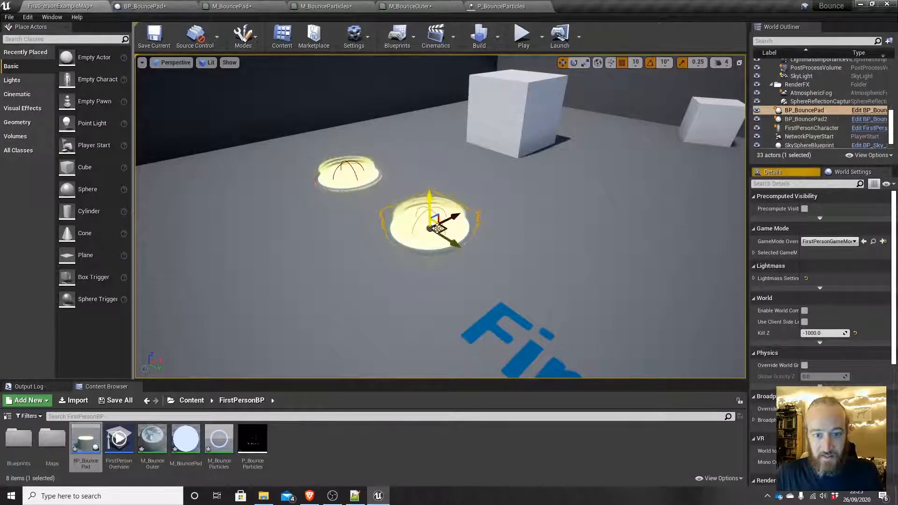
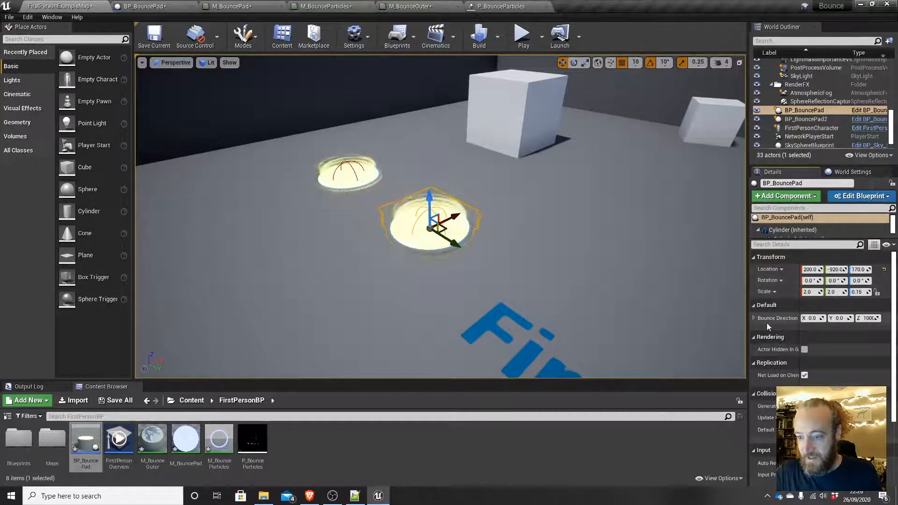
{"action": "left_click", "coordinate": [753, 318]}
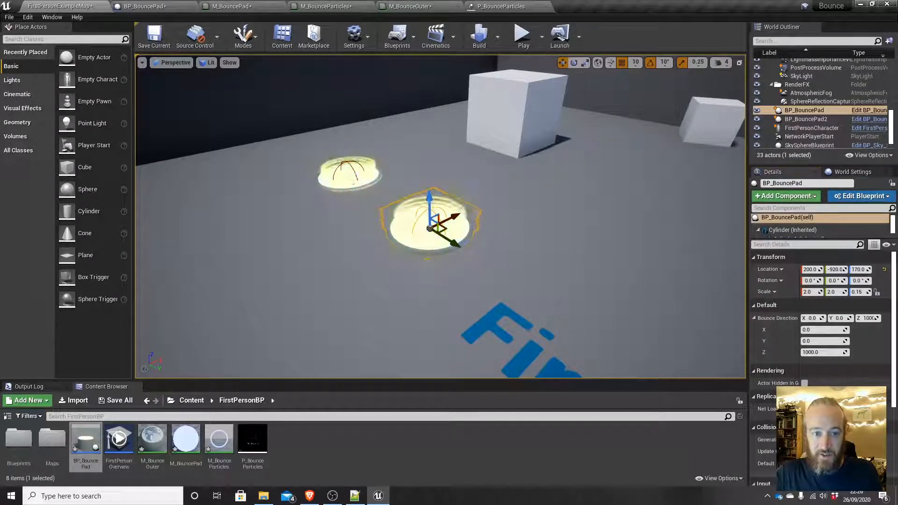
{"action": "left_click", "coordinate": [352, 180]}
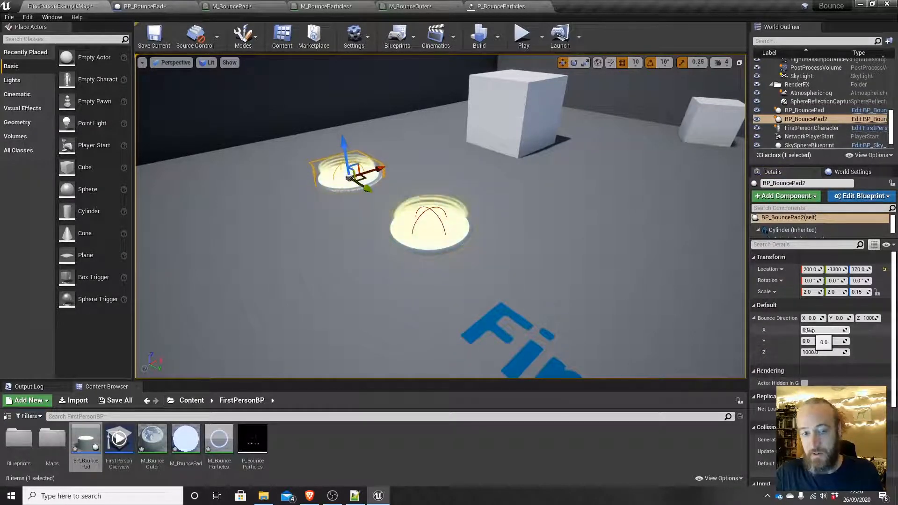
{"action": "left_click_drag", "start_coordinate": [569, 238], "coordinate": [308, 245], "text": "alt"}
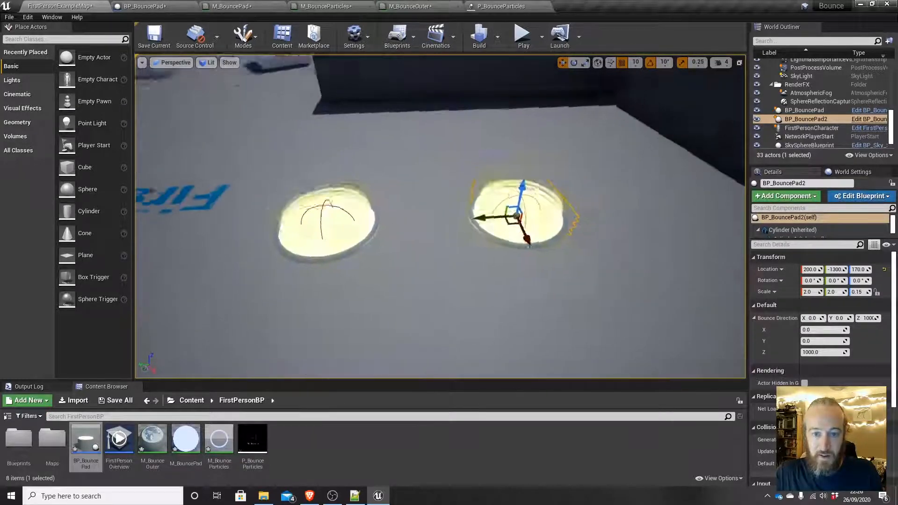
{"action": "right_click_drag", "start_coordinate": [489, 231], "coordinate": [533, 266]}
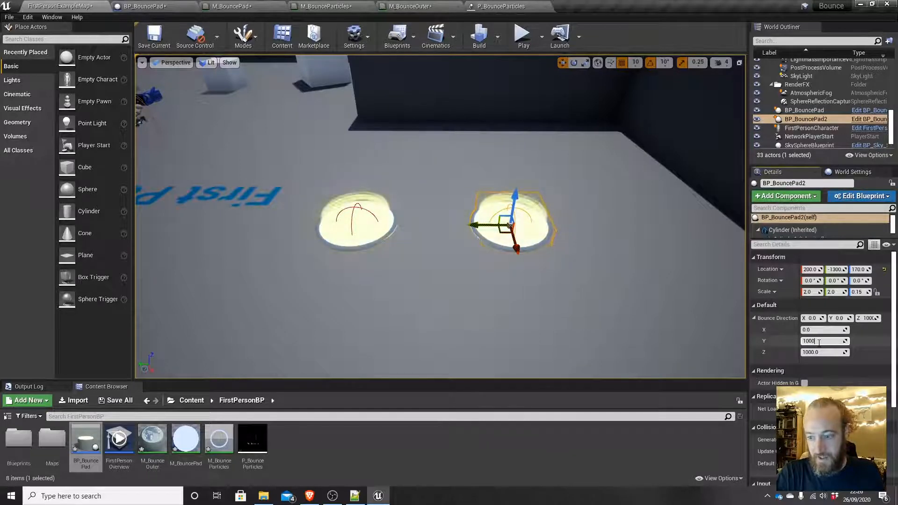
Play the level, walk onto the bounce pads to test their launch directions, and stop playing
{"action": "left_click", "coordinate": [523, 36]}
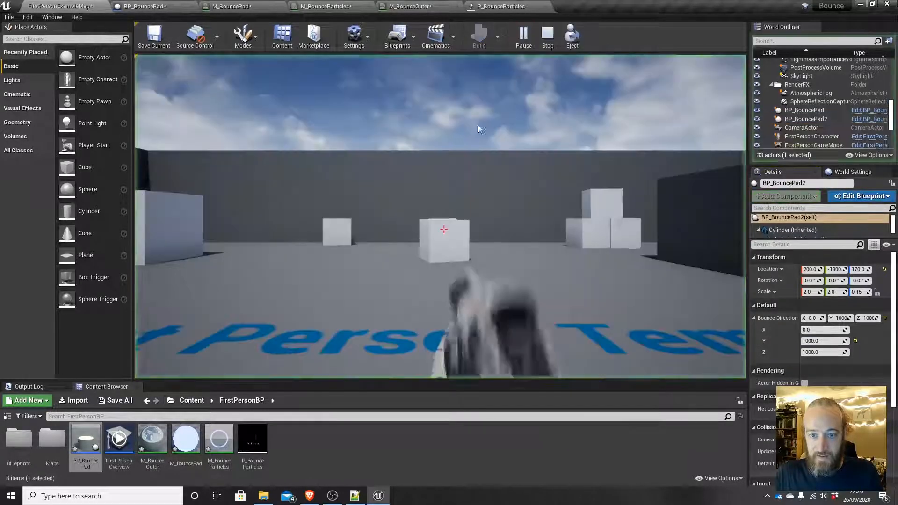
{"action": "key", "text": "w"}
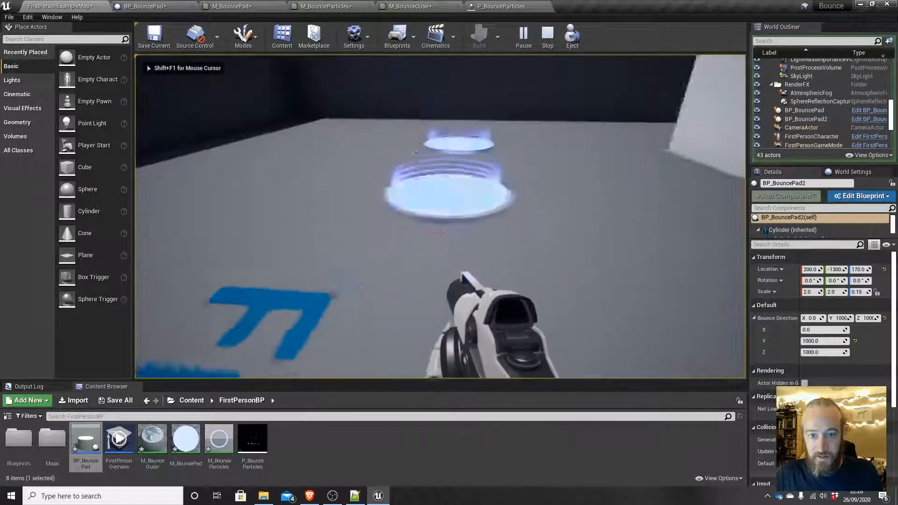
{"action": "key", "text": "w"}
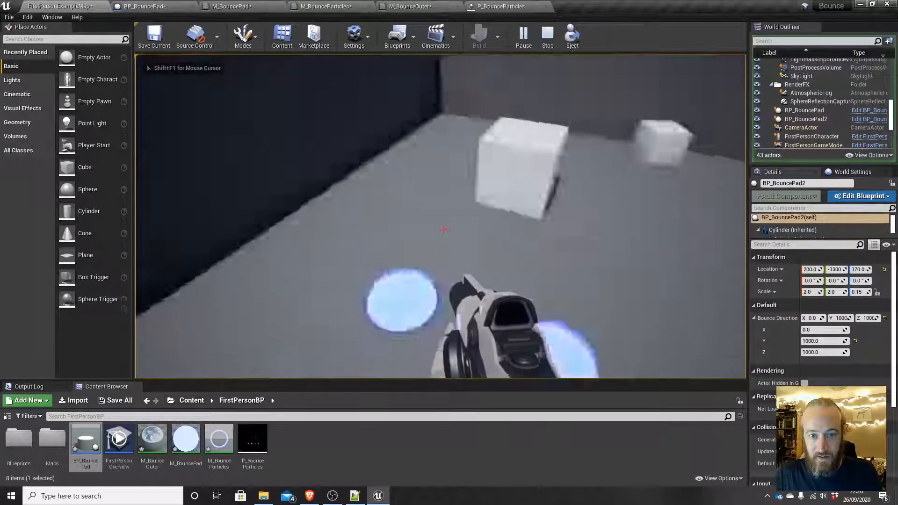
{"action": "key", "text": "w"}
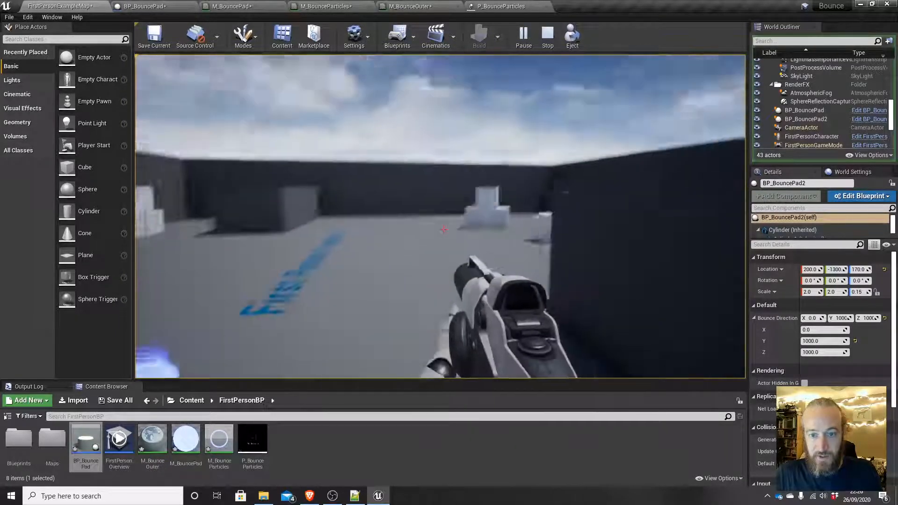
{"action": "key", "text": "w"}
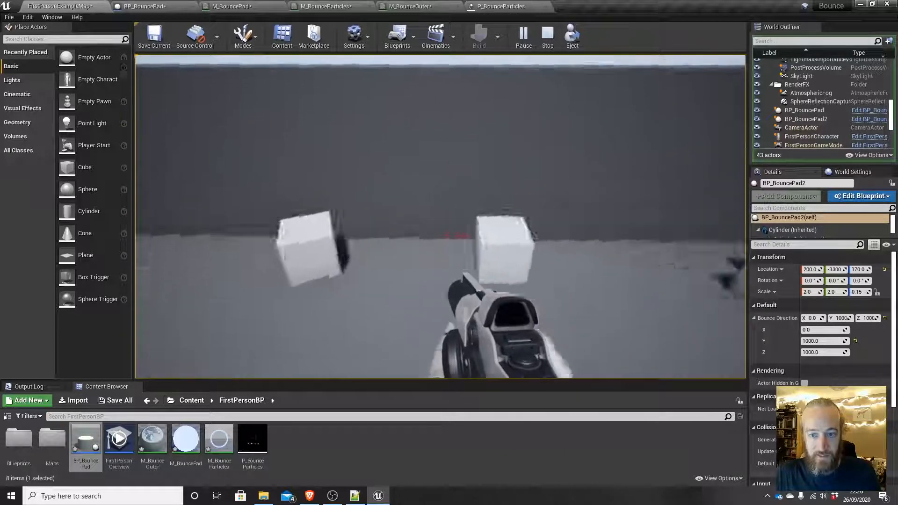
{"action": "key", "text": "w"}
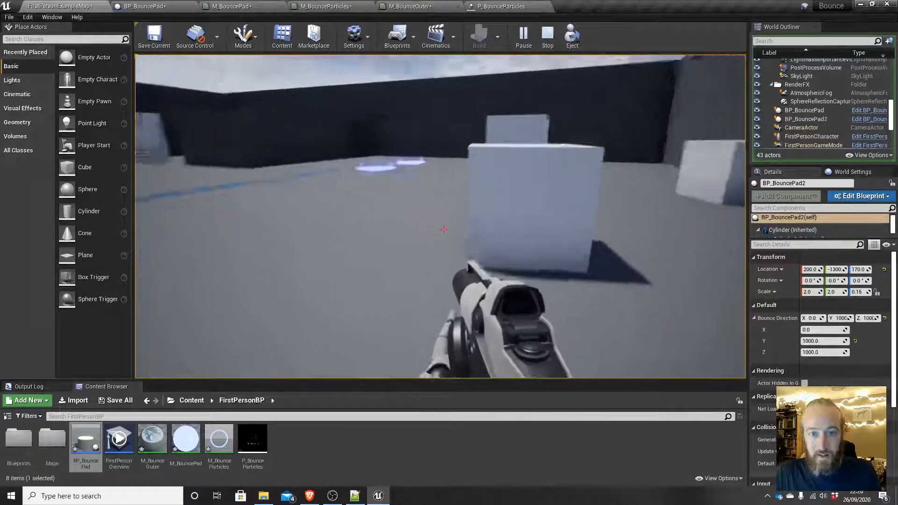
{"action": "key", "text": "w"}
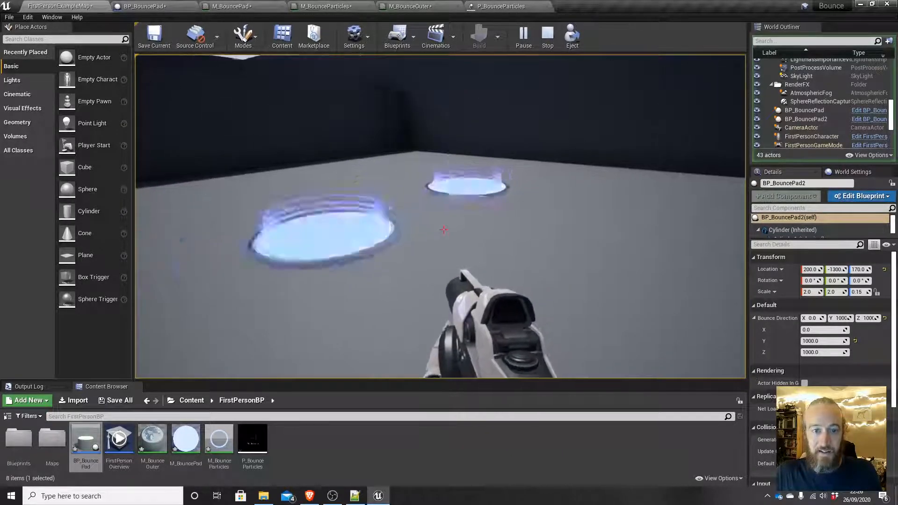
{"action": "key", "text": "Escape"}
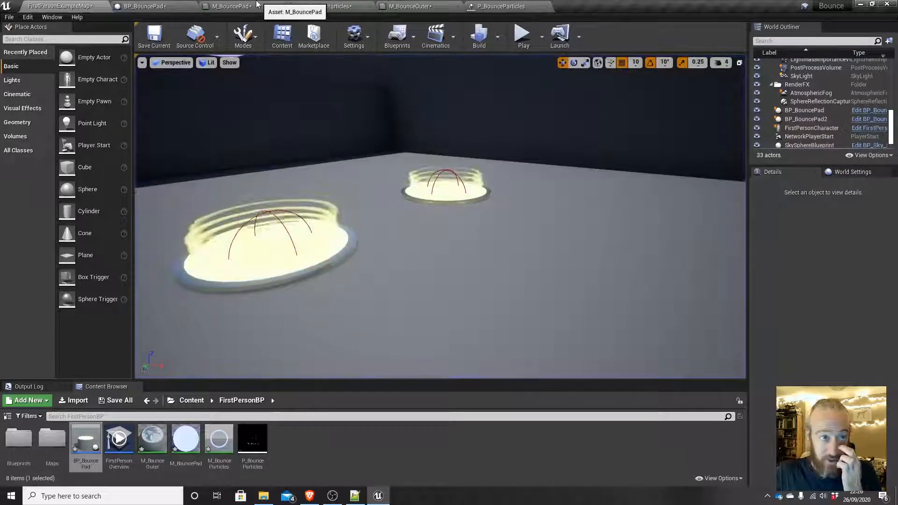
Review Launch Character's override inputs in BP_BouncePad and move the Bounce Direction node slightly closer to it
{"action": "left_click", "coordinate": [145, 6]}
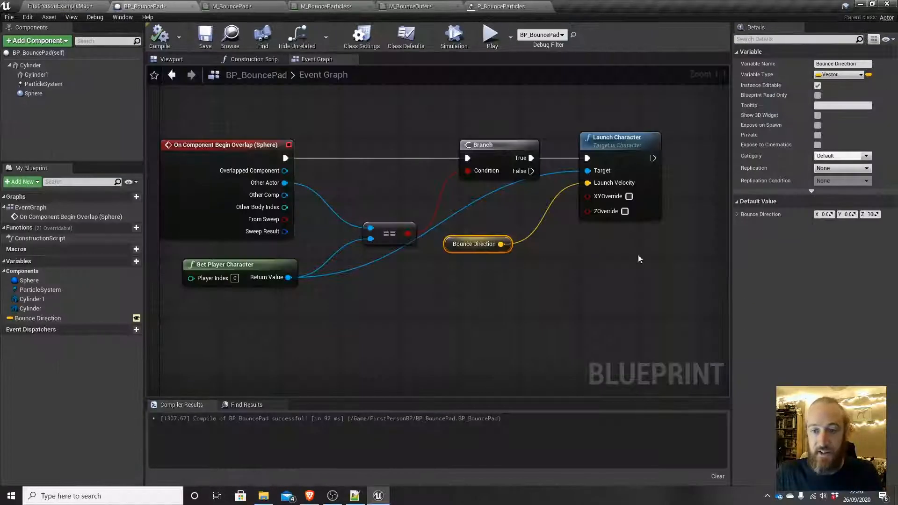
{"action": "left_click_drag", "start_coordinate": [666, 252], "coordinate": [557, 187]}
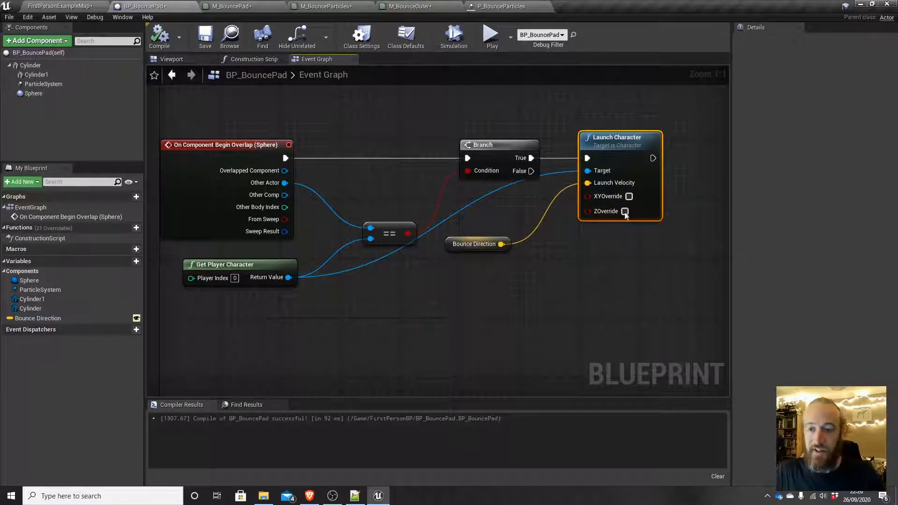
{"action": "left_click_drag", "start_coordinate": [444, 265], "coordinate": [444, 265]}
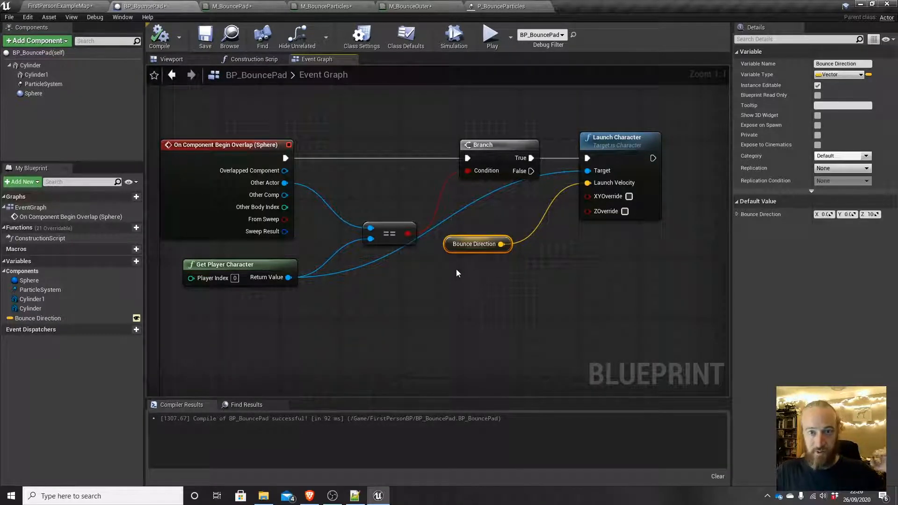
{"action": "mouse_move", "coordinate": [503, 251]}
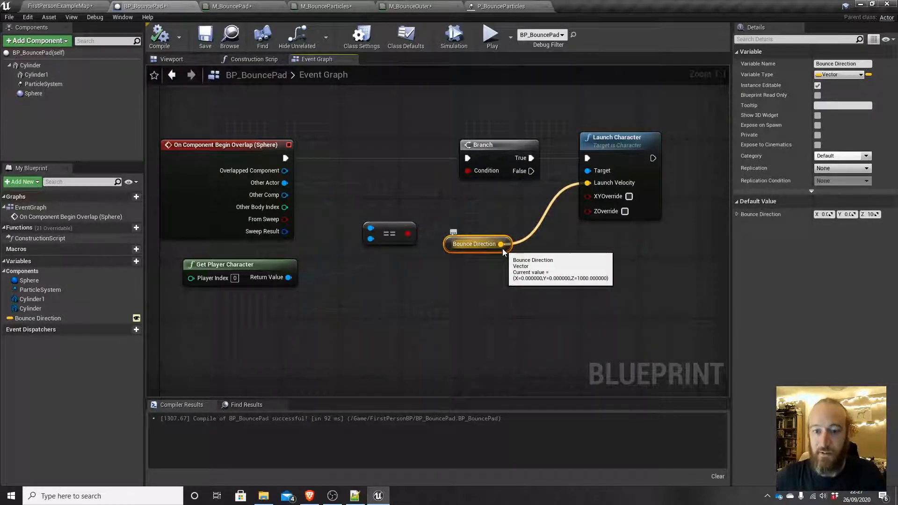
{"action": "left_click_drag", "start_coordinate": [472, 246], "coordinate": [488, 231]}
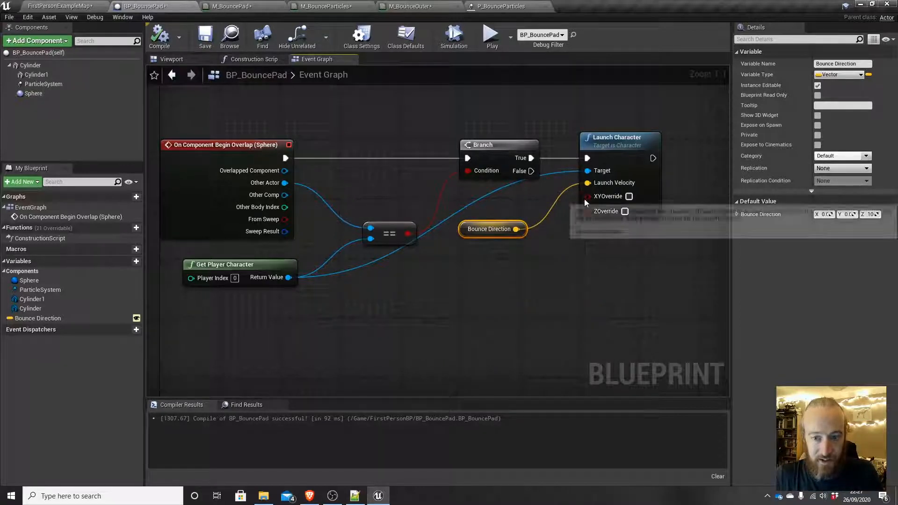
Promote Launch Character's XYOverride input to a Boolean variable named Override?
{"action": "left_click_drag", "start_coordinate": [588, 196], "coordinate": [511, 267]}
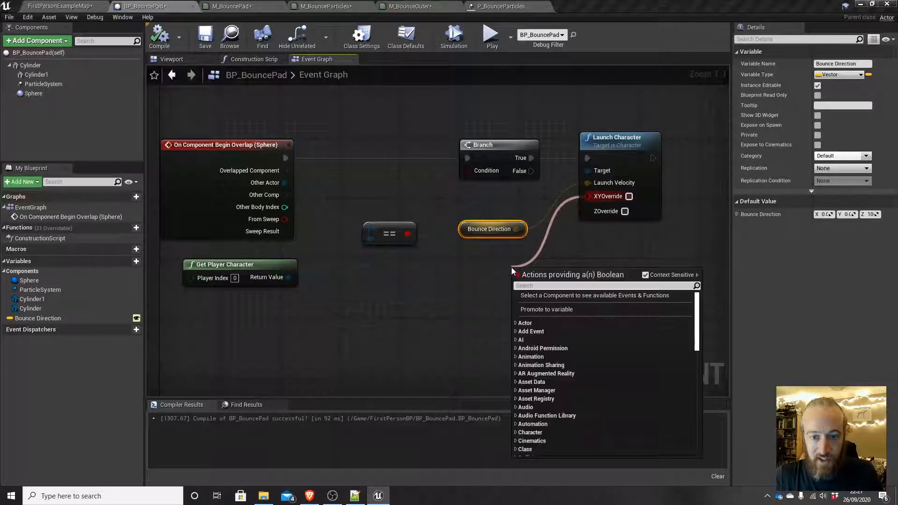
{"action": "left_click", "coordinate": [546, 304]}
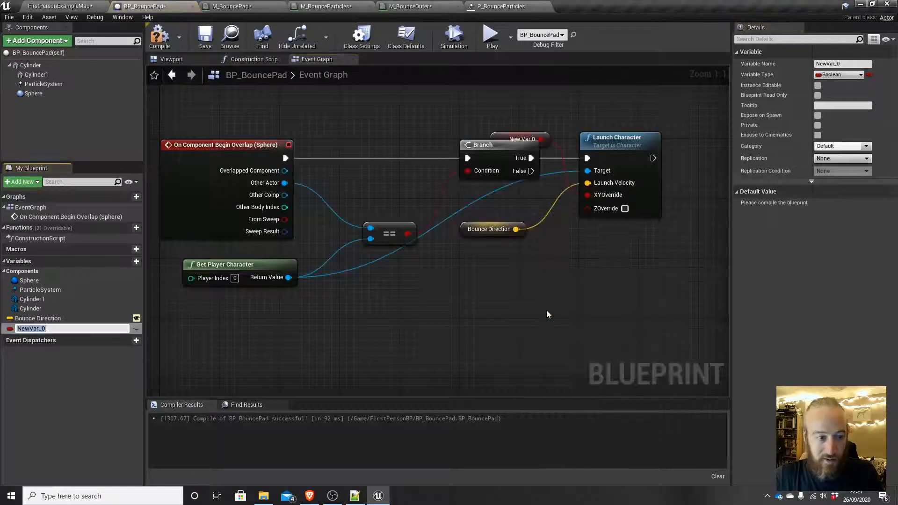
{"action": "type", "text": "Overri"}
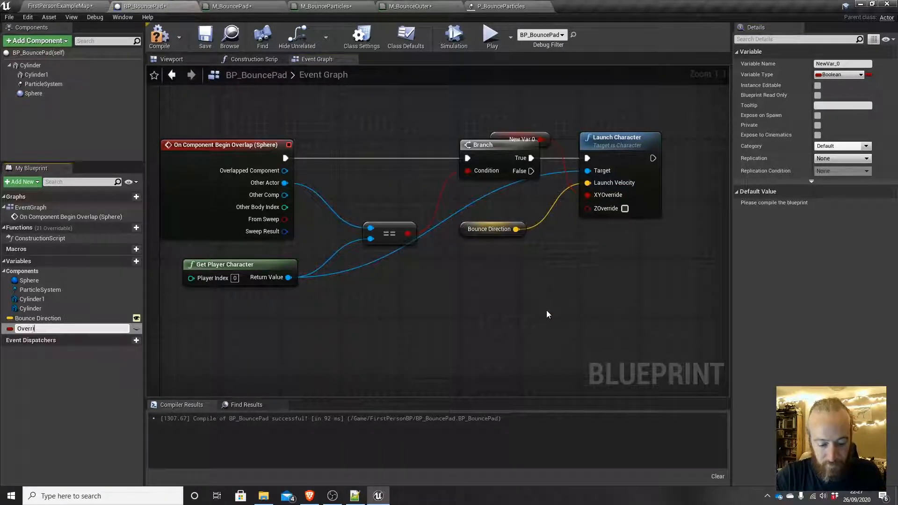
{"action": "type", "text": "de?"}
{"action": "key", "text": "Return"}
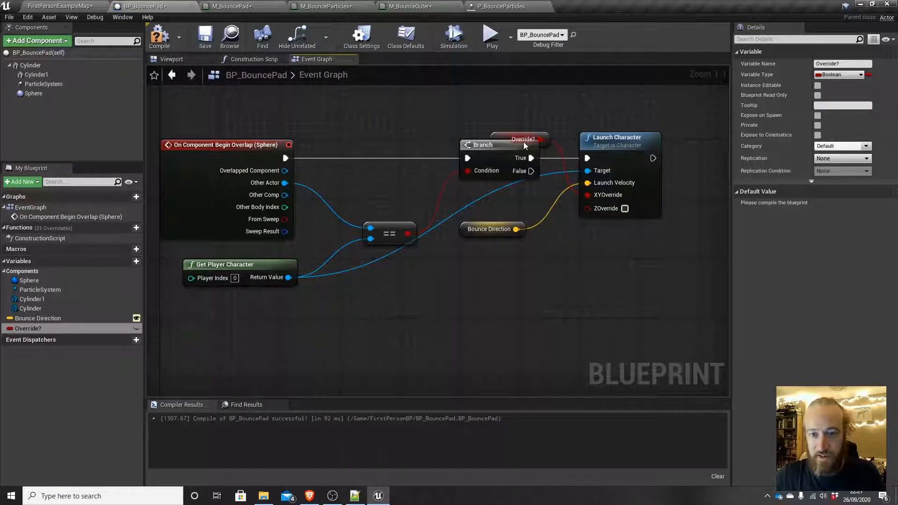
Place the Override? node below Bounce Direction, connected to ZOverride as well, and compile with the variable made instance editable
{"action": "left_click_drag", "start_coordinate": [508, 138], "coordinate": [600, 210]}
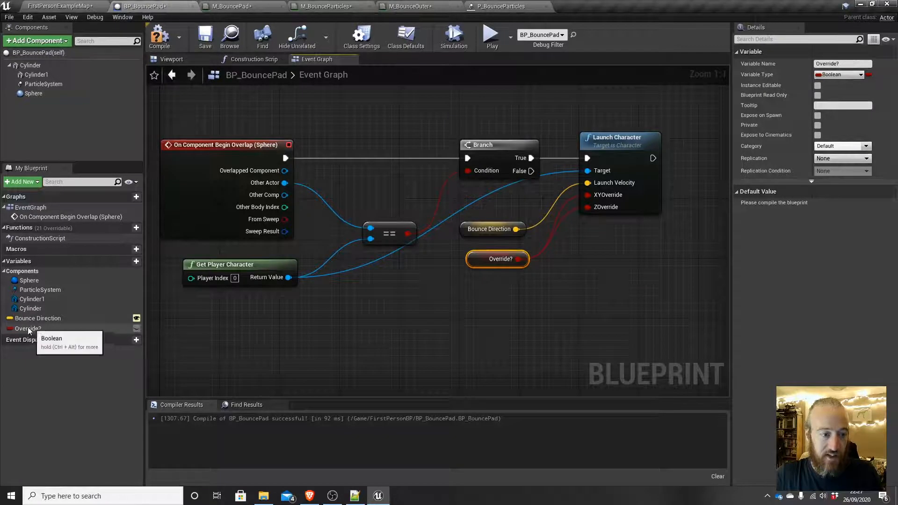
{"action": "left_click", "coordinate": [136, 330]}
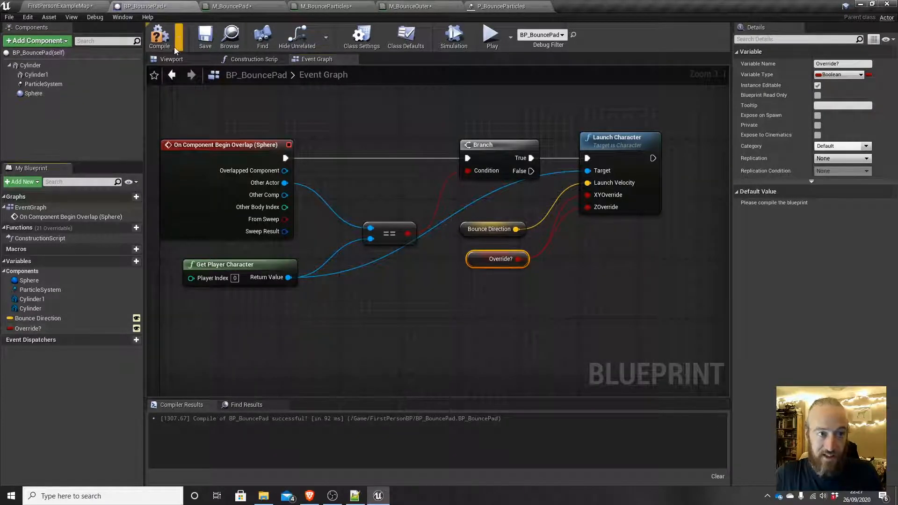
{"action": "left_click", "coordinate": [160, 40]}
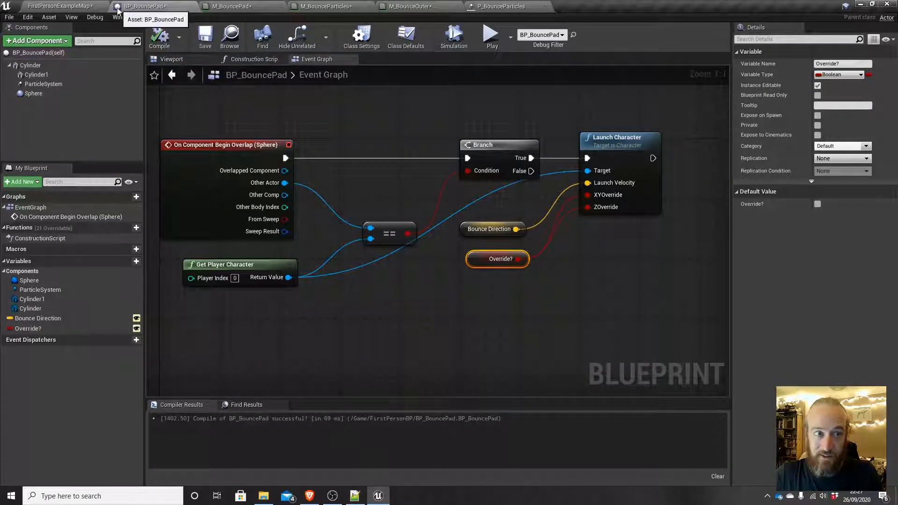
Play FirstPersonExampleMap with Override? off, walk onto the bounce pads from different directions to test their launches, and stop playing
{"action": "left_click", "coordinate": [58, 7]}
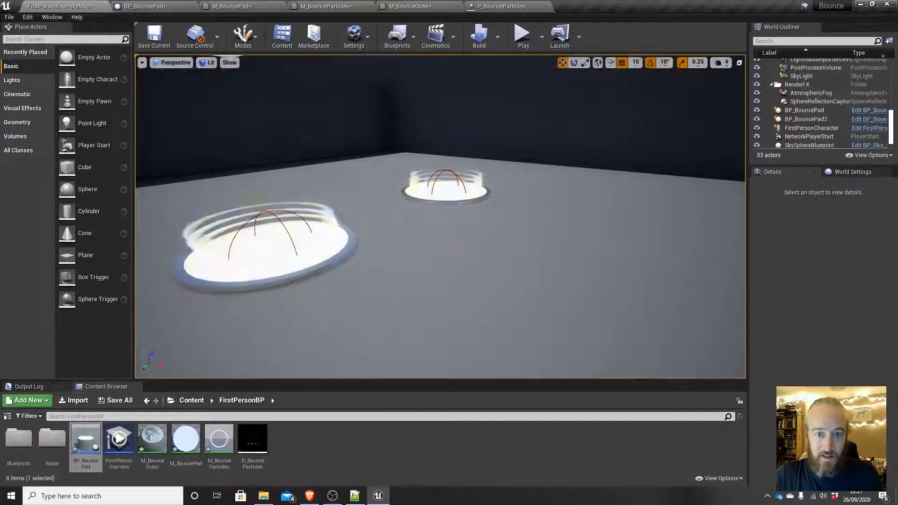
{"action": "left_click", "coordinate": [522, 35]}
{"action": "left_click", "coordinate": [490, 240]}
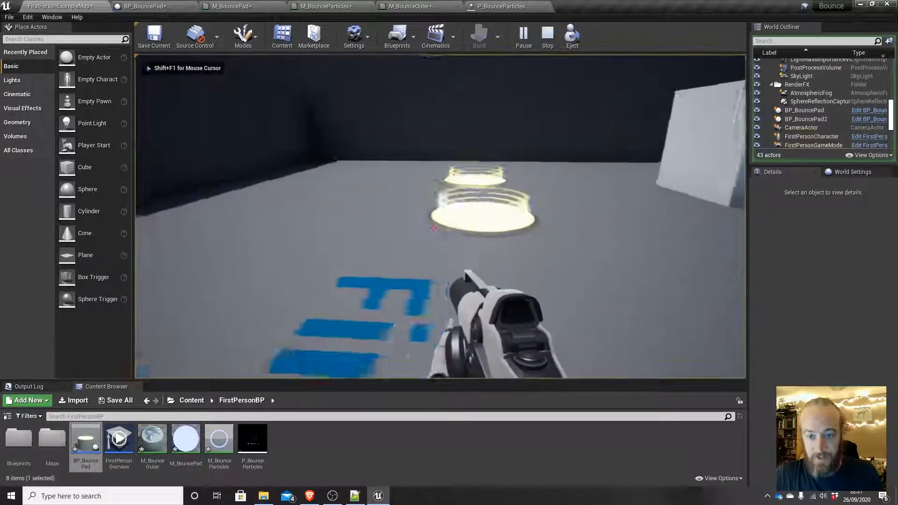
{"action": "key", "text": "d"}
{"action": "key", "text": "s"}
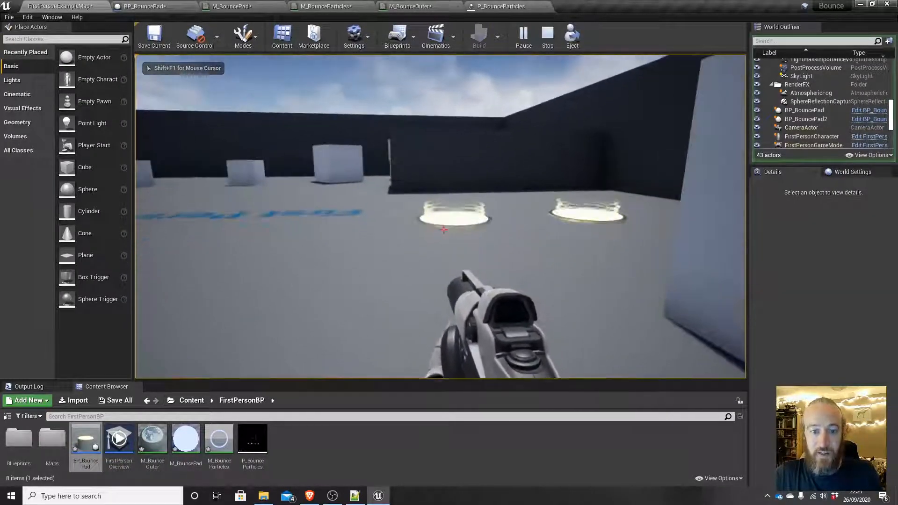
{"action": "key", "text": "w"}
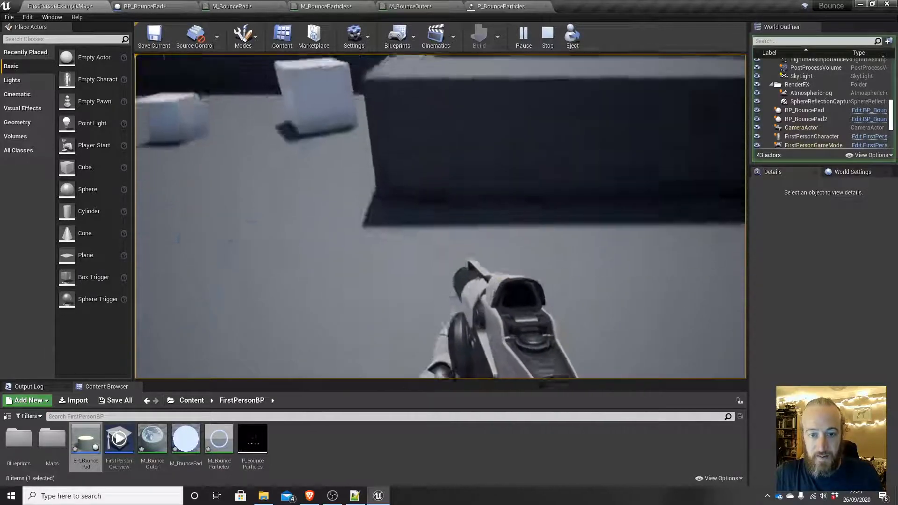
{"action": "key", "text": "w"}
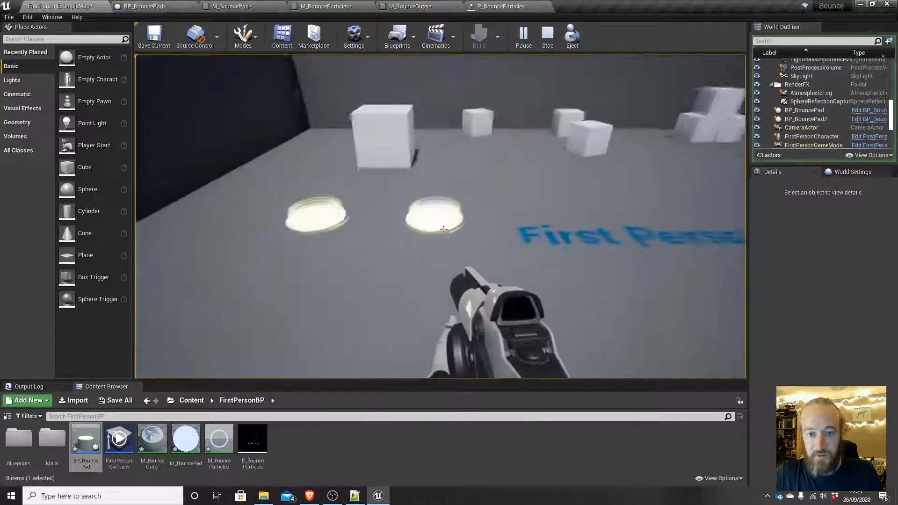
{"action": "key", "text": "w"}
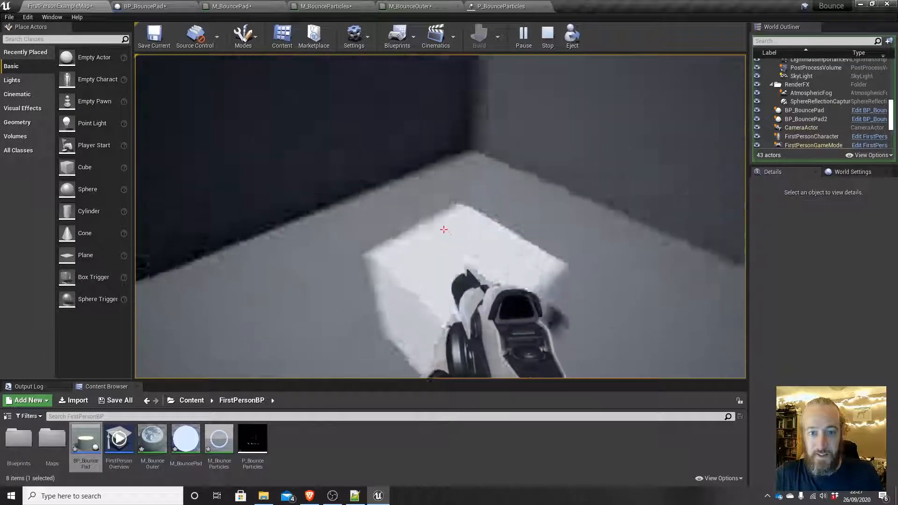
{"action": "key", "text": "w"}
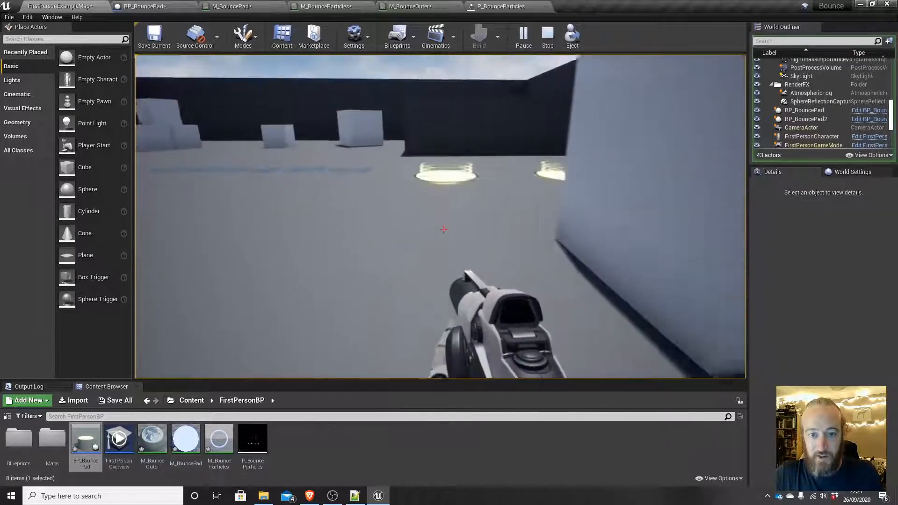
{"action": "key", "text": "Escape"}
Enable Override? on the BP_BouncePad instance, play the level to test its launch, and stop playing
{"action": "left_click", "coordinate": [412, 202]}
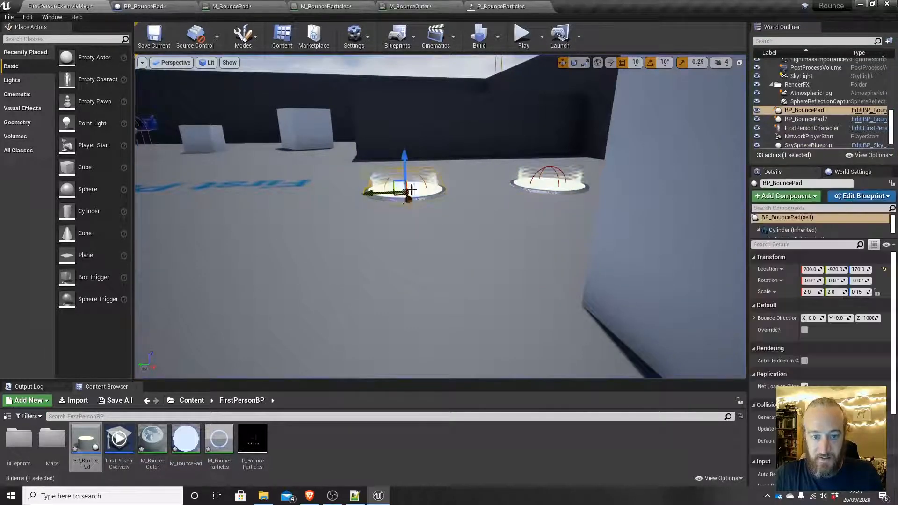
{"action": "left_click", "coordinate": [805, 331]}
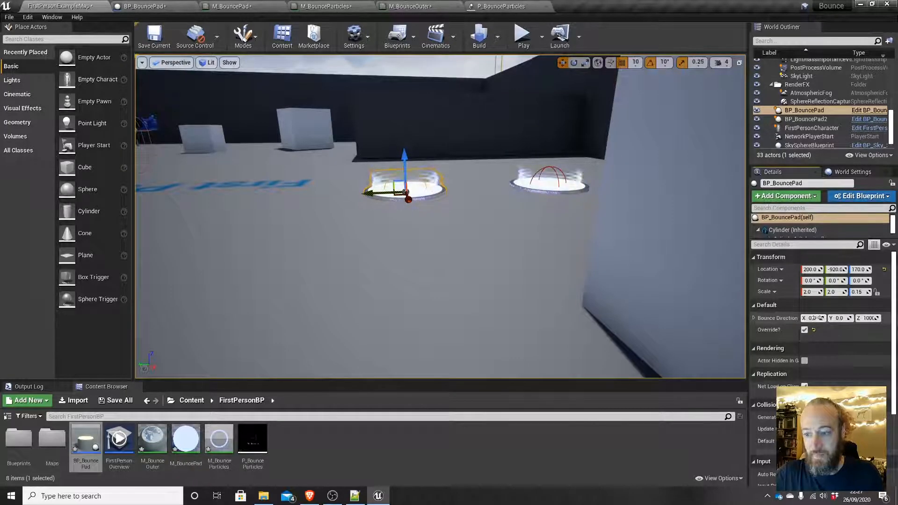
{"action": "left_click", "coordinate": [523, 35]}
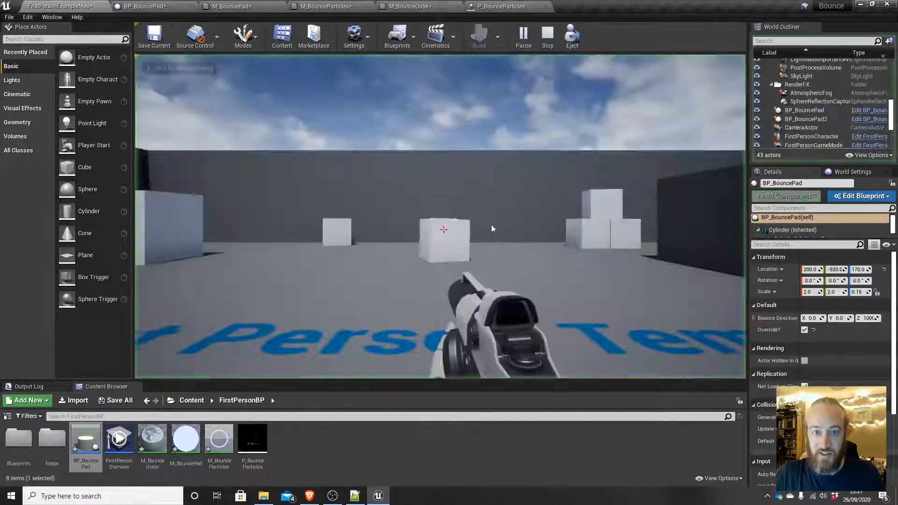
{"action": "key", "text": "w"}
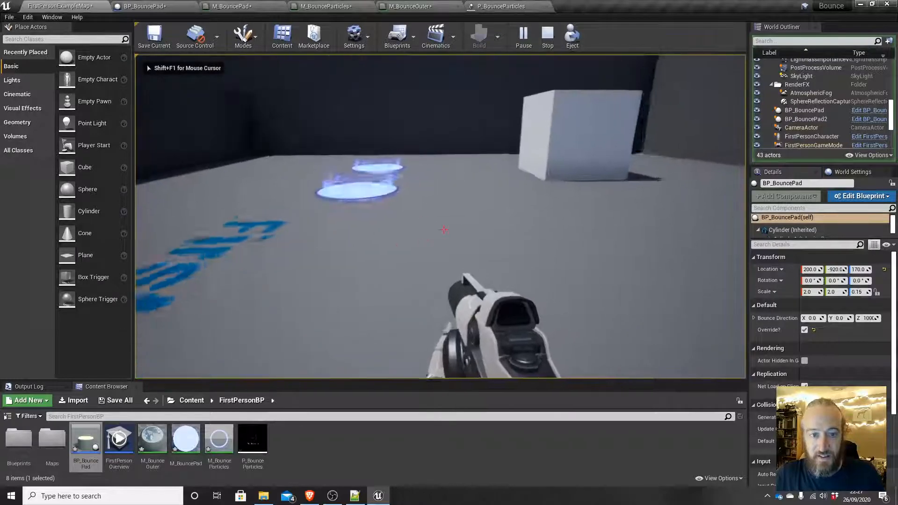
{"action": "key", "text": "w"}
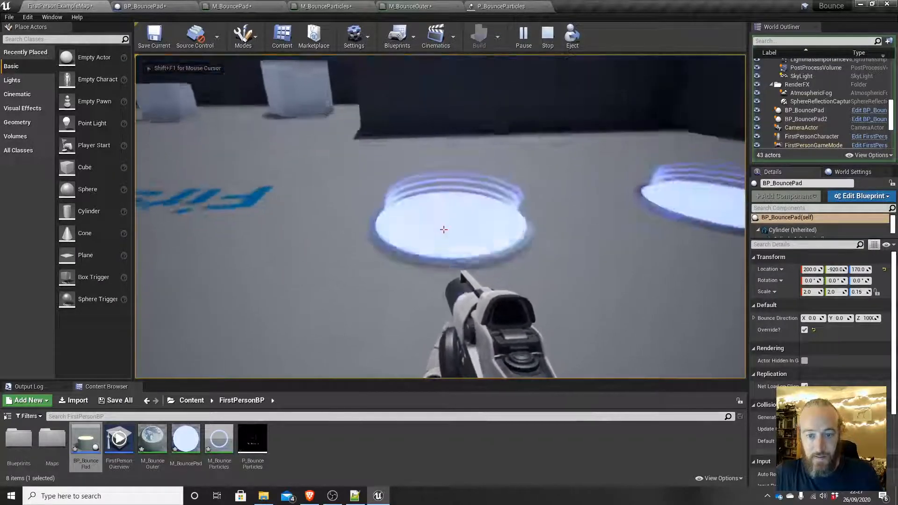
{"action": "key", "text": "w"}
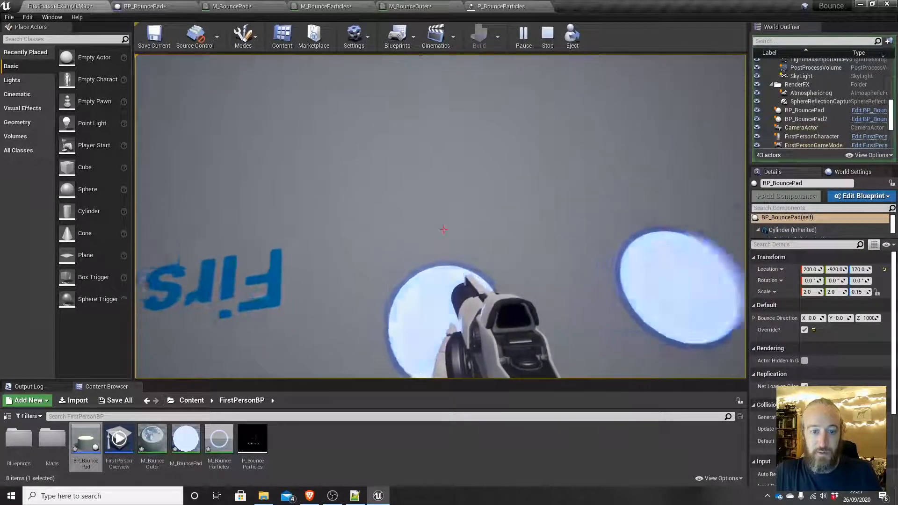
{"action": "key", "text": "w"}
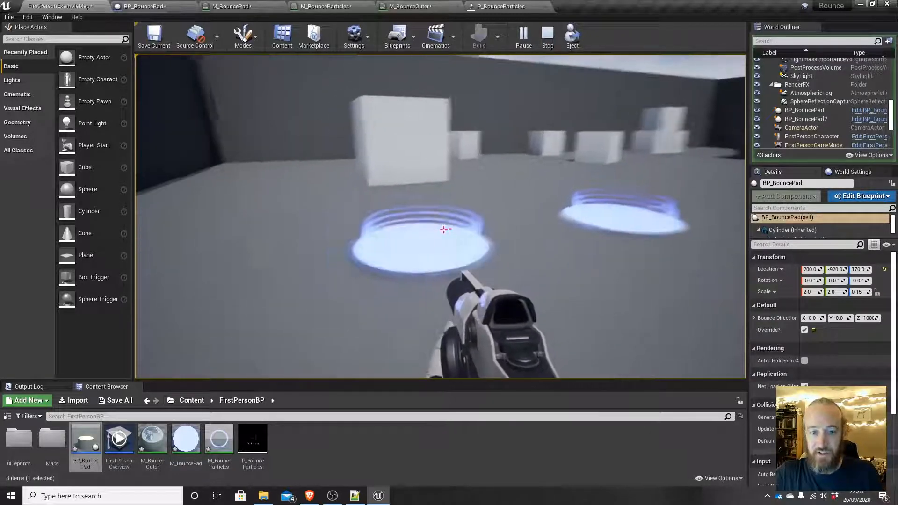
{"action": "key", "text": "w"}
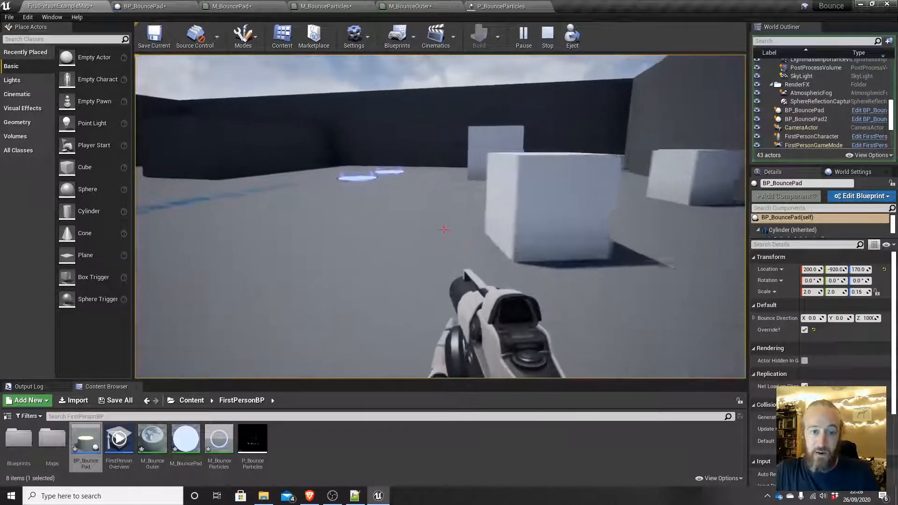
{"action": "key", "text": "Escape"}
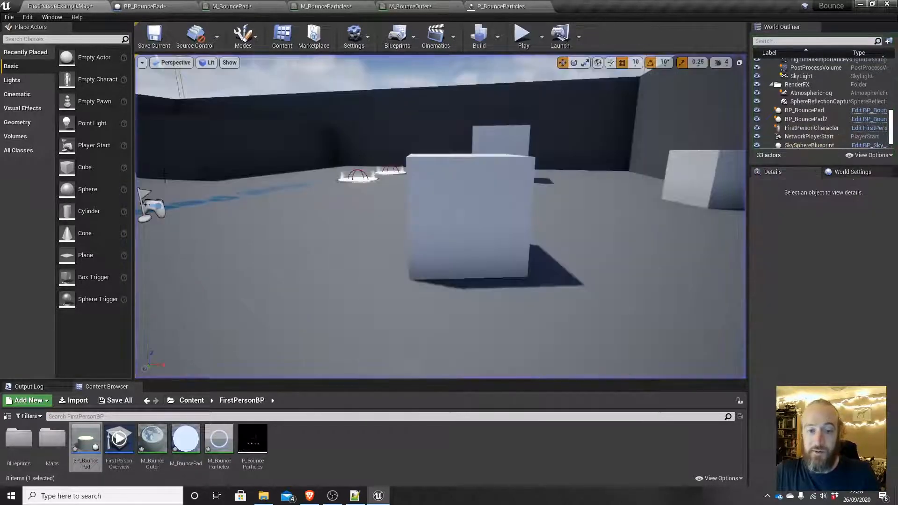
Play the level again, test the launch from BP_BouncePad2 with its Override? still off, and stop playing
{"action": "left_click", "coordinate": [523, 42]}
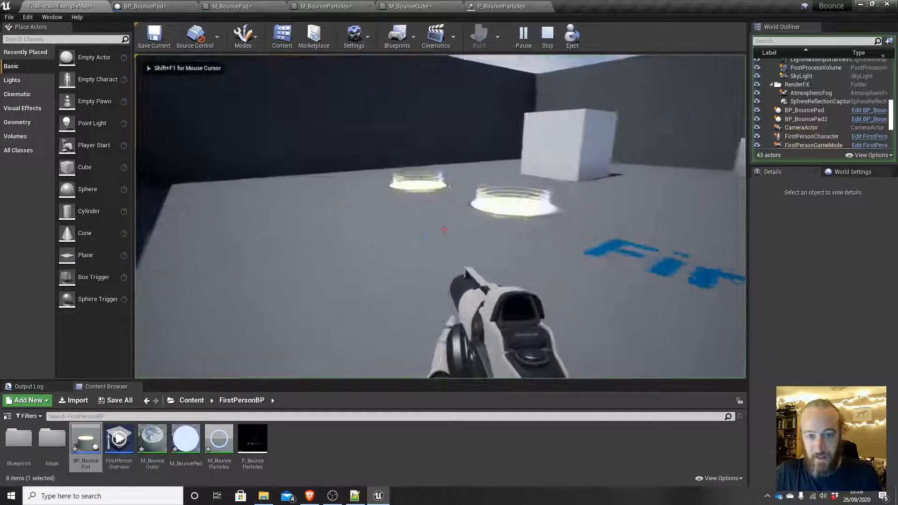
{"action": "key", "text": "w"}
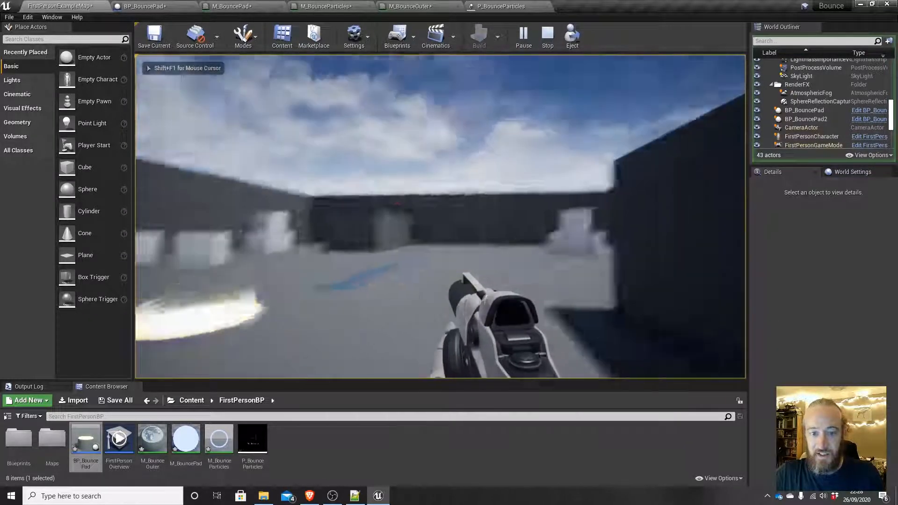
{"action": "key", "text": "w"}
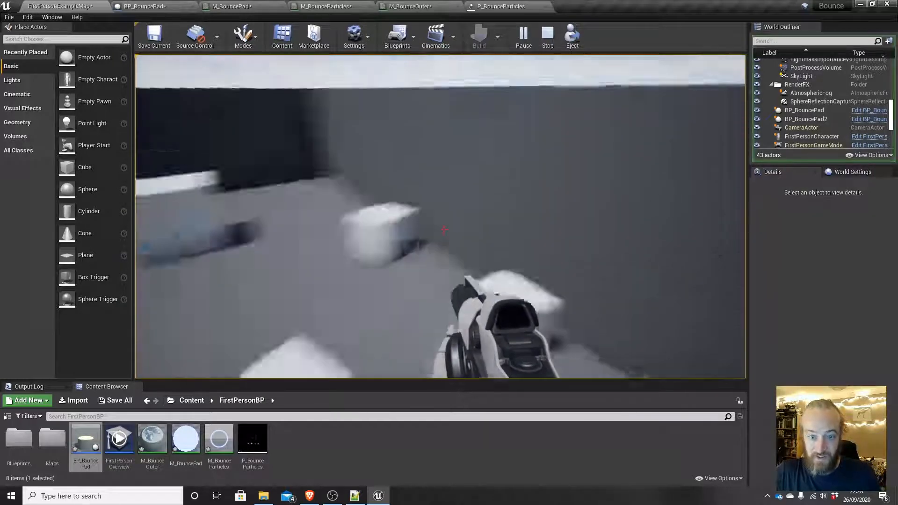
{"action": "key", "text": "Escape"}
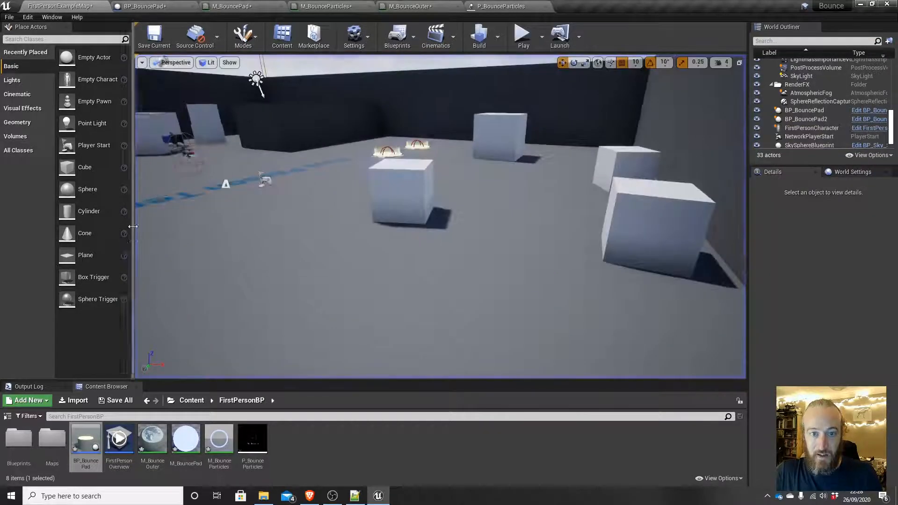
Enable Override? on BP_BouncePad2 and play the level to test its launch
{"action": "left_click", "coordinate": [415, 145]}
{"action": "left_click", "coordinate": [805, 330]}
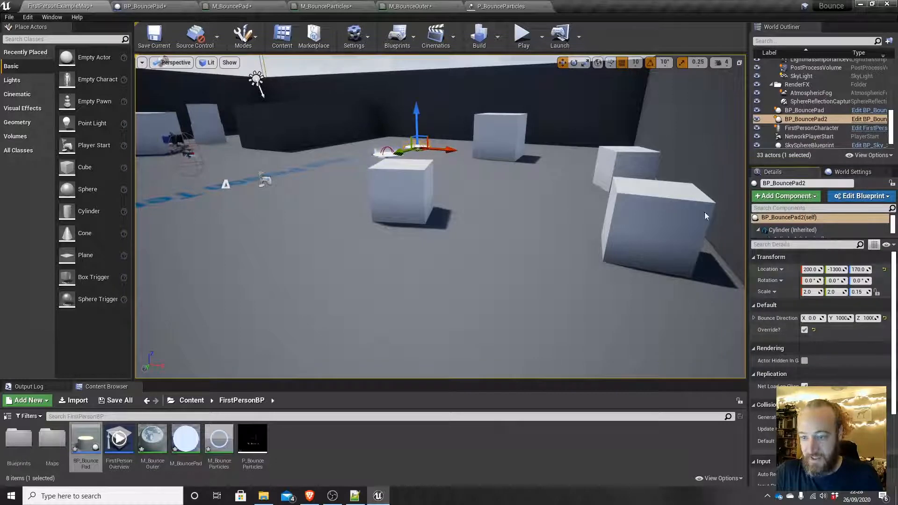
{"action": "left_click", "coordinate": [524, 38]}
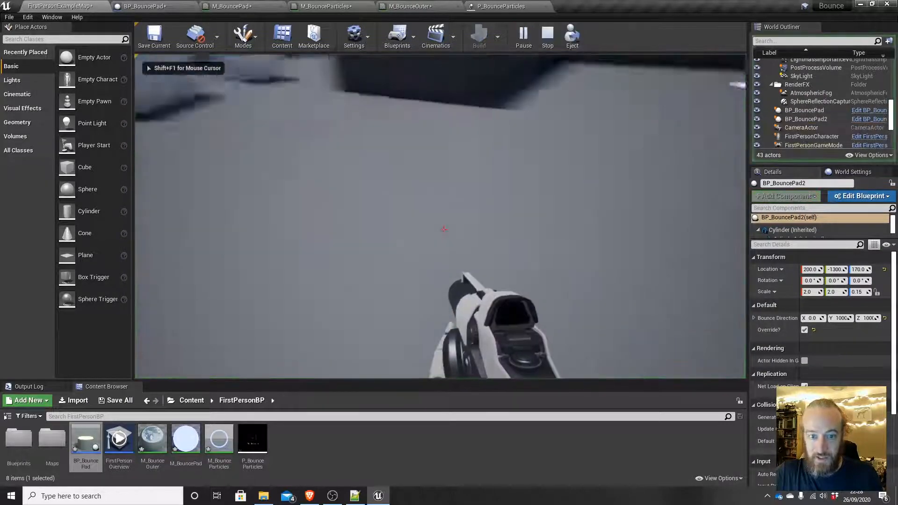
{"action": "key", "text": "w"}
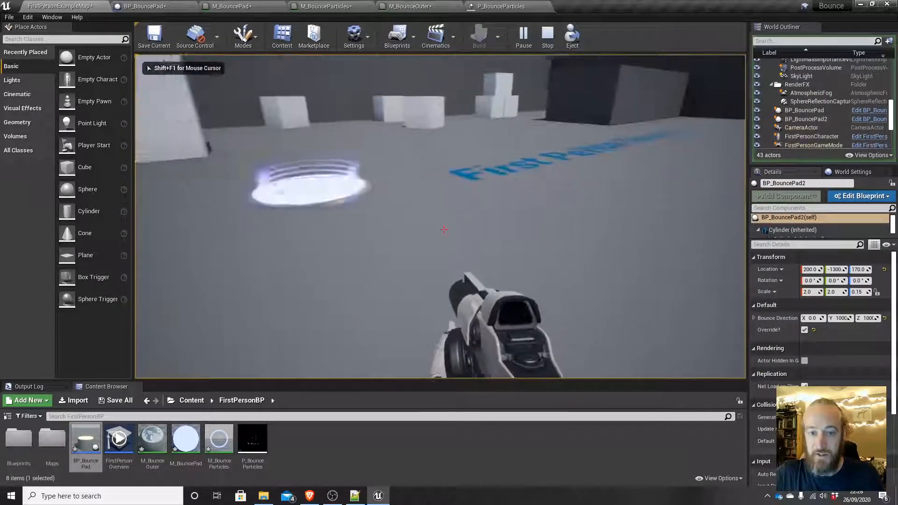